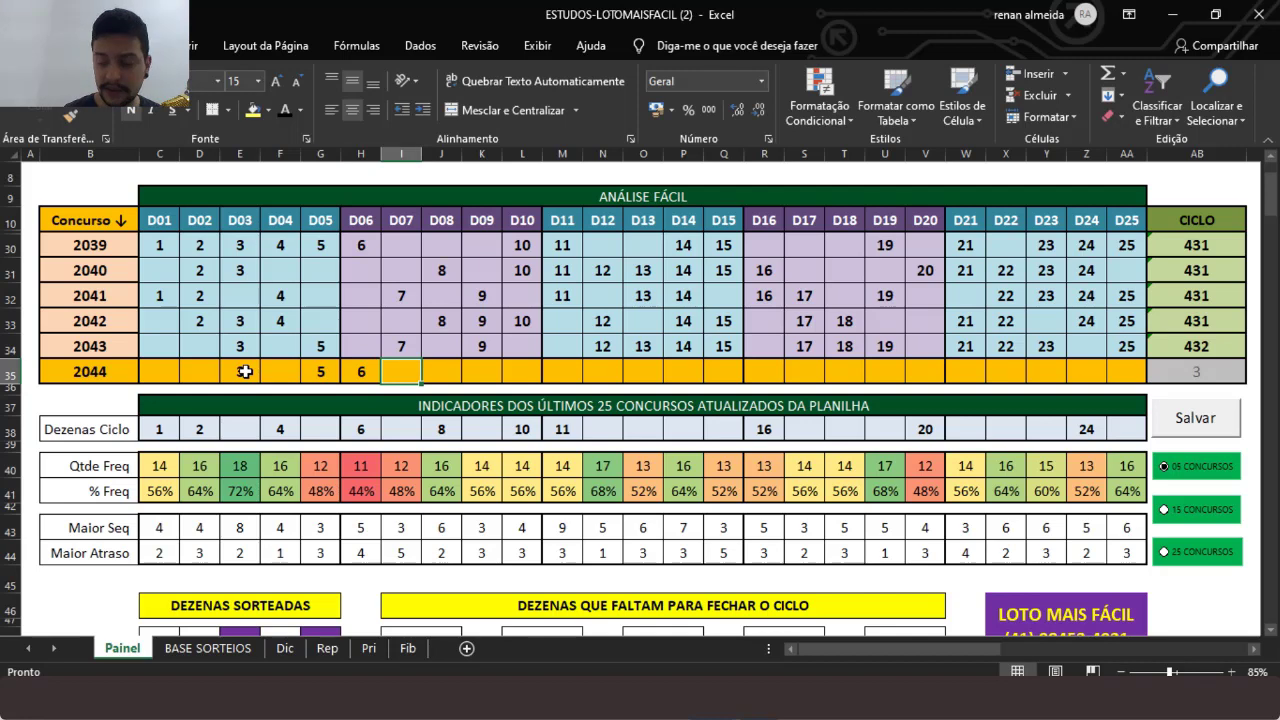
- Enter the drawn numbers 10, 11 and 13 under D10, D11 and D13 in the contest 2044 row
key("Right")
key("Right")
key("Right")
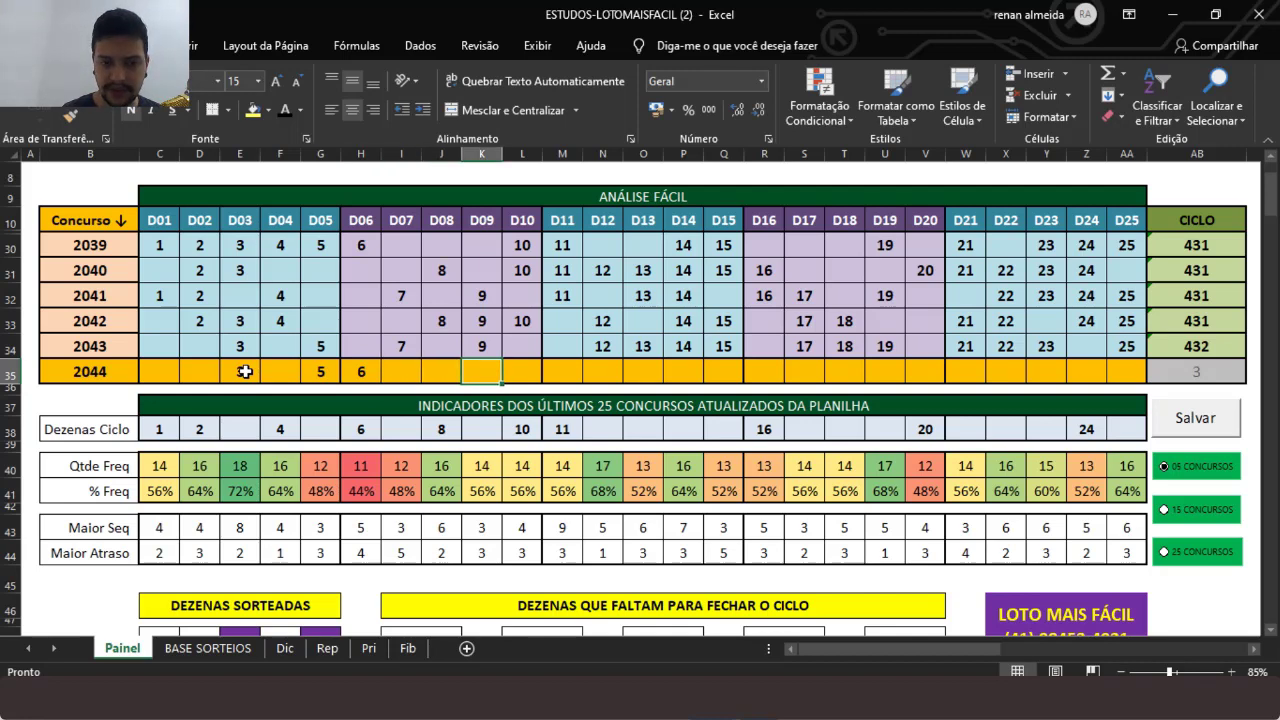
type("10")
key("Right")
type("11")
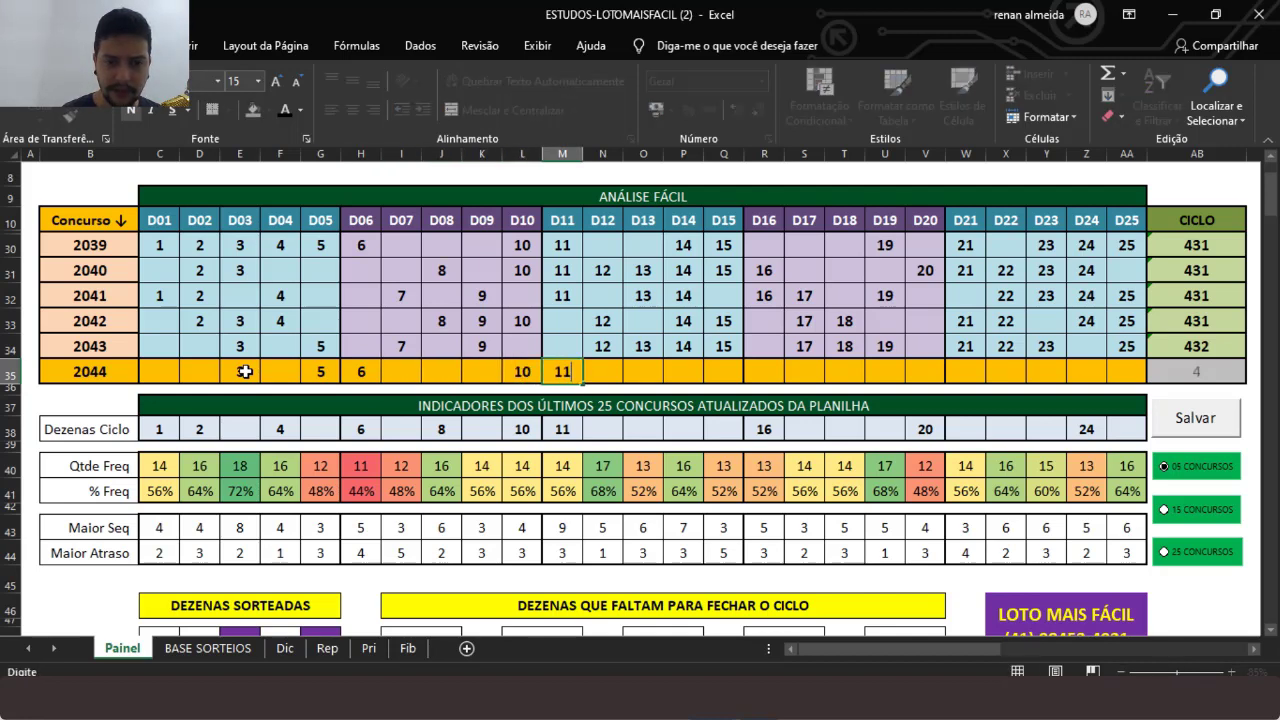
key("Right")
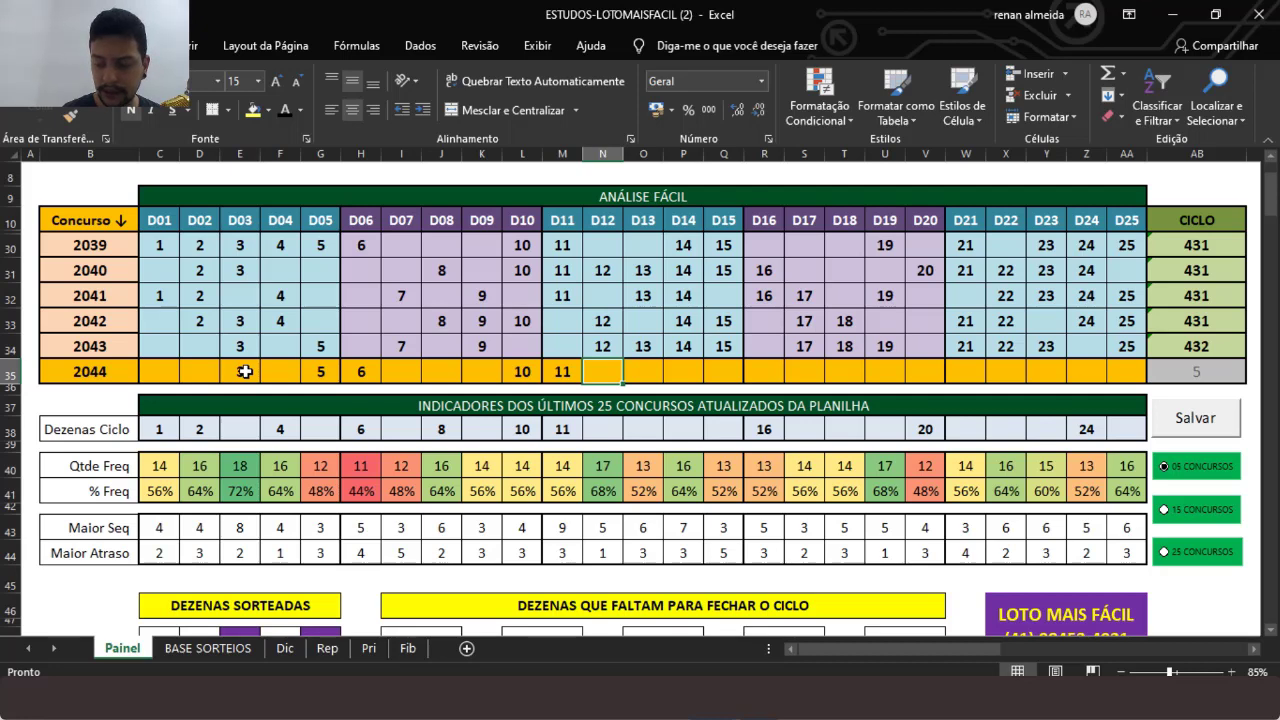
key("Right")
type("13")
key("Right")
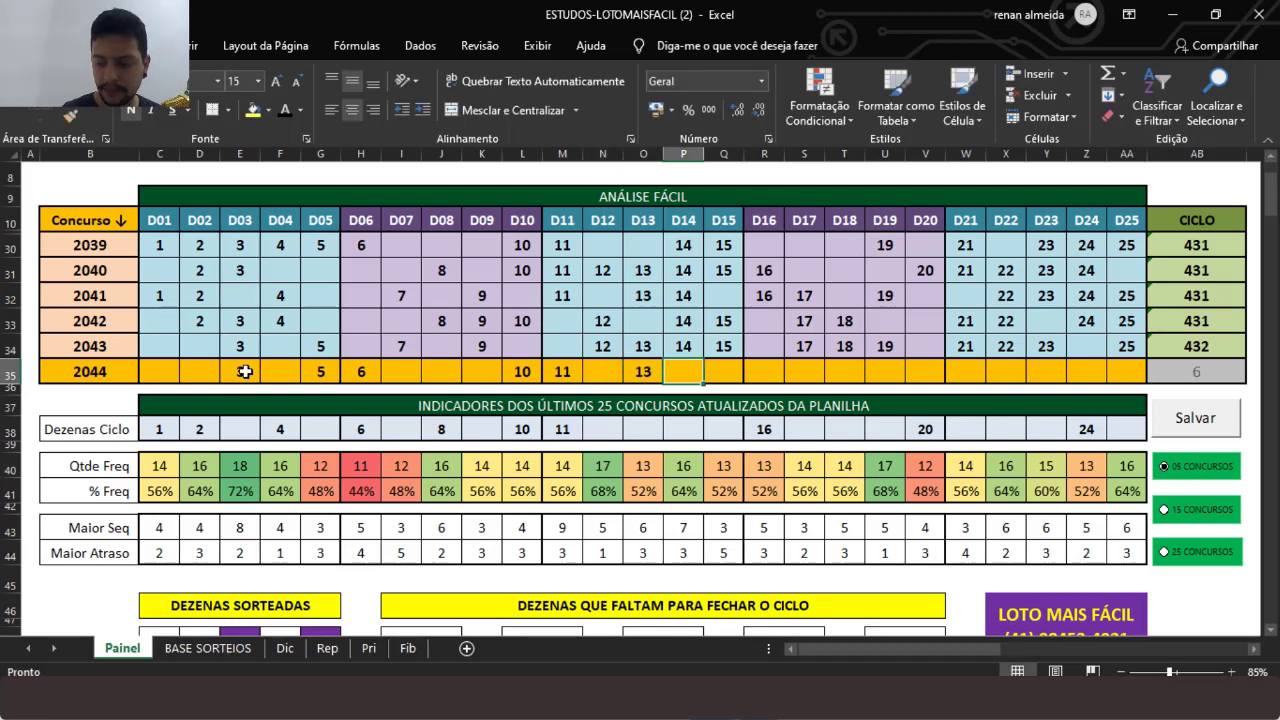
- Enter the drawn numbers 16, 17, 18, 19 and 20 under D16 to D20 in the contest 2044 row
key("Right")
key("Right")
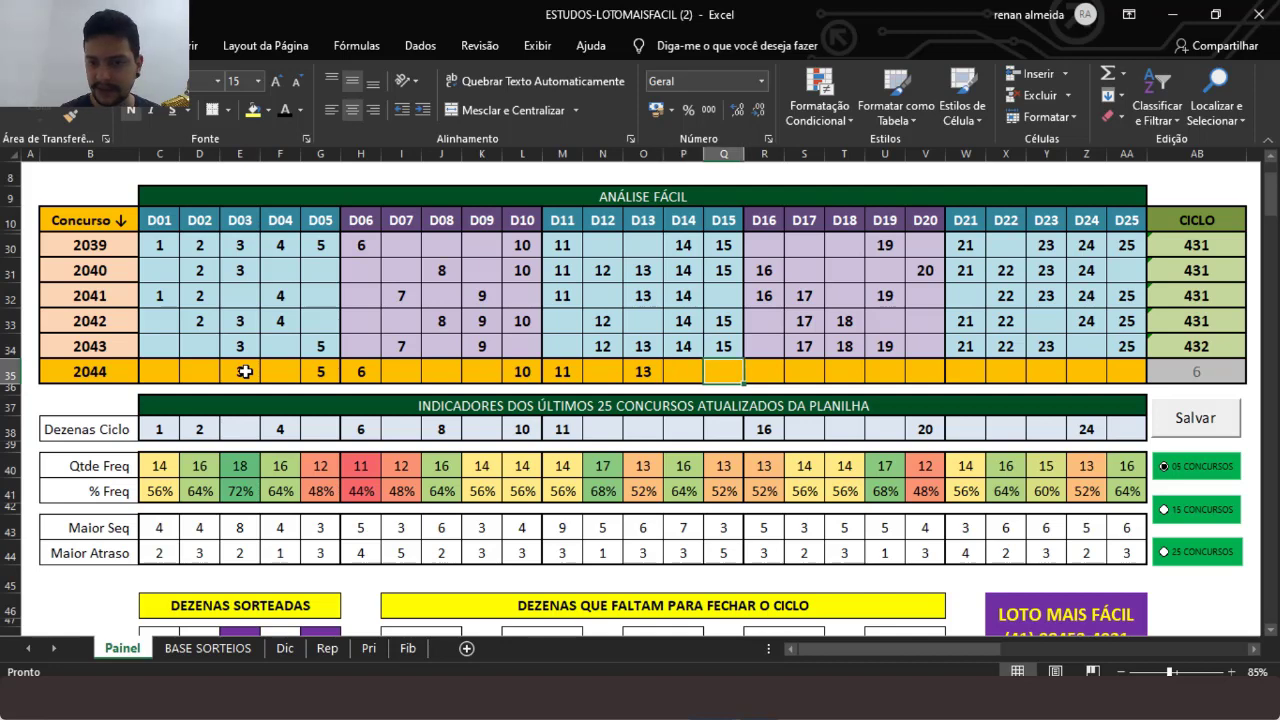
type("16")
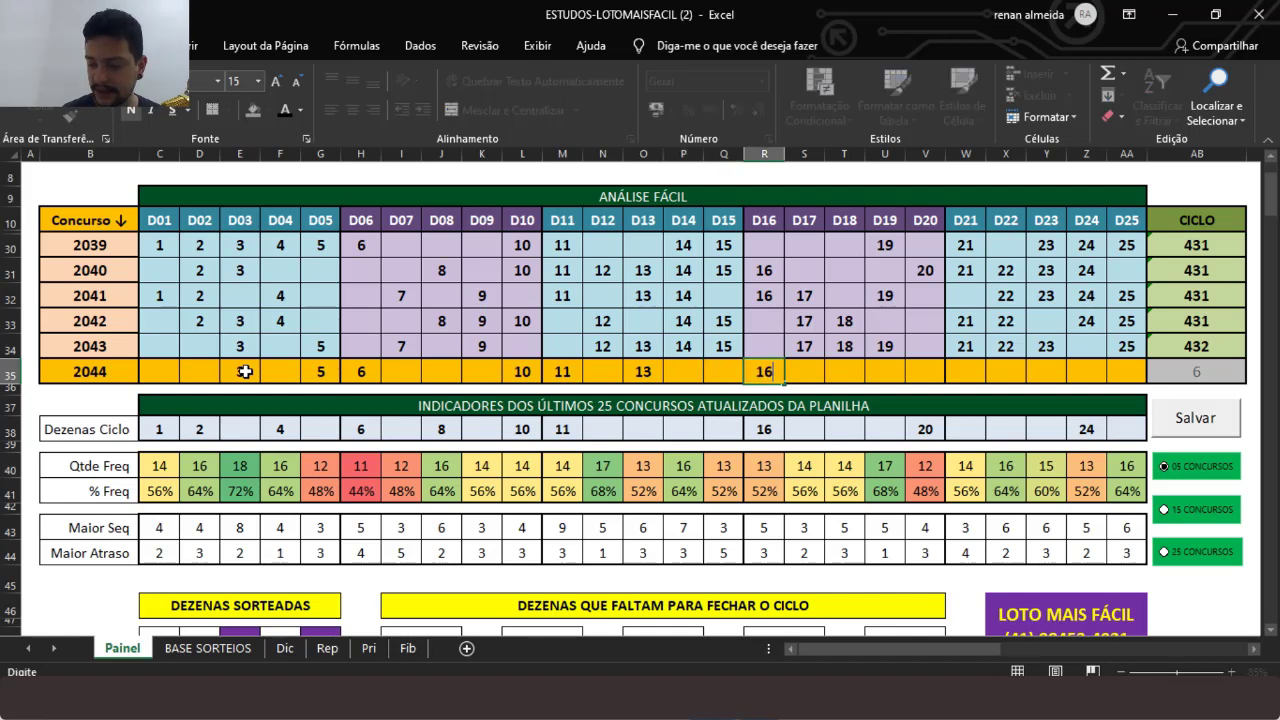
key("Right")
type("17")
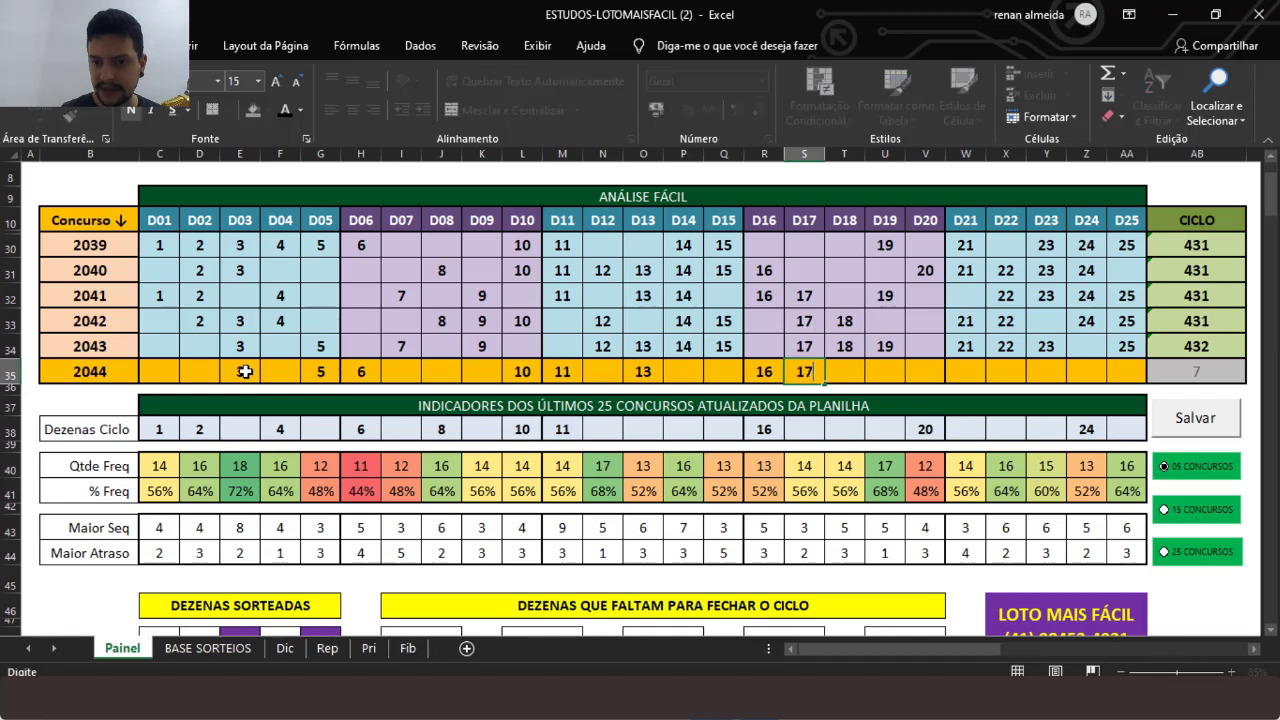
key("Right")
type("18")
key("Right")
type("19")
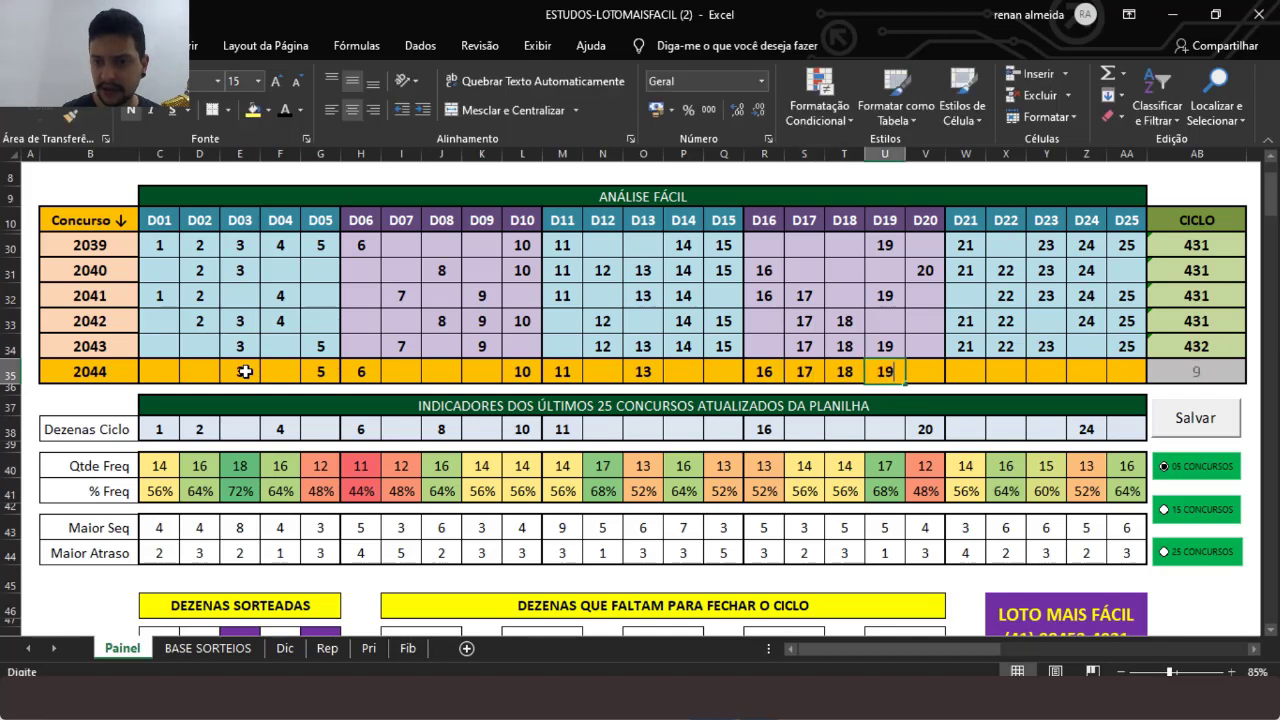
key("Right")
type("20")
key("Right")
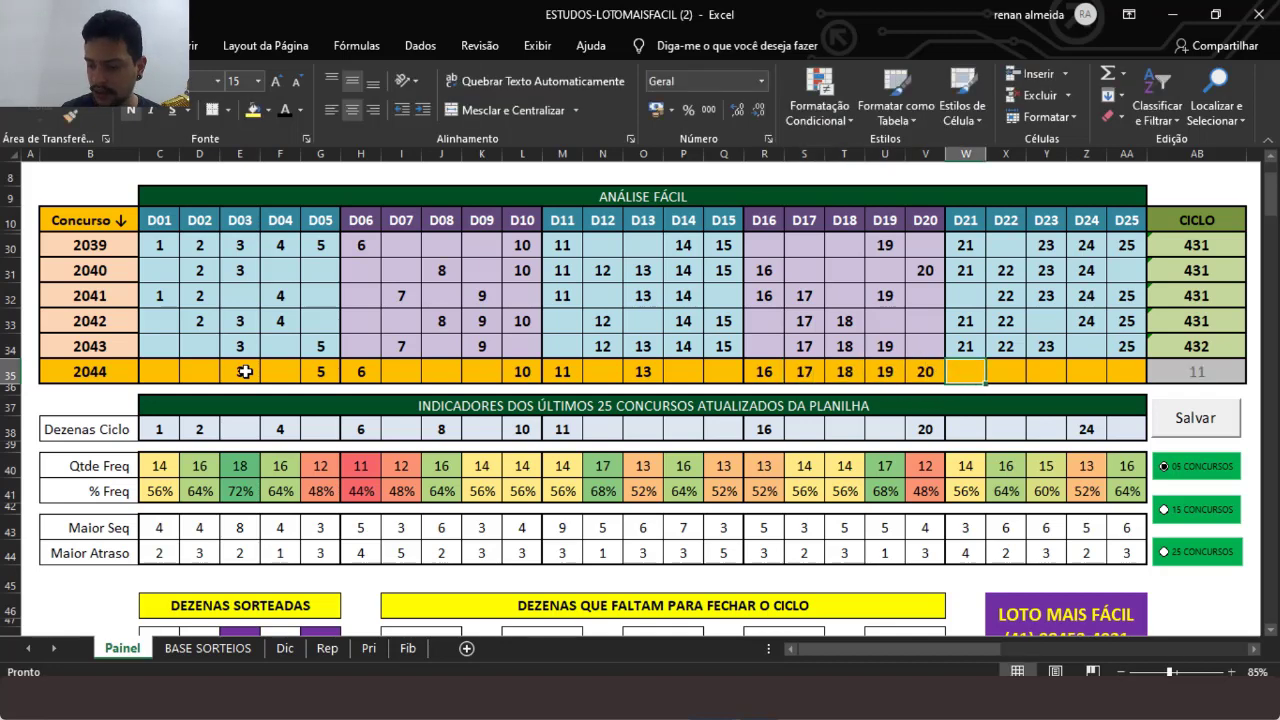
- Complete the contest 2044 row with the numbers 21, 22, 24 and 25 under their matching columns, leaving D23 empty
type("21")
key("Right")
type("22")
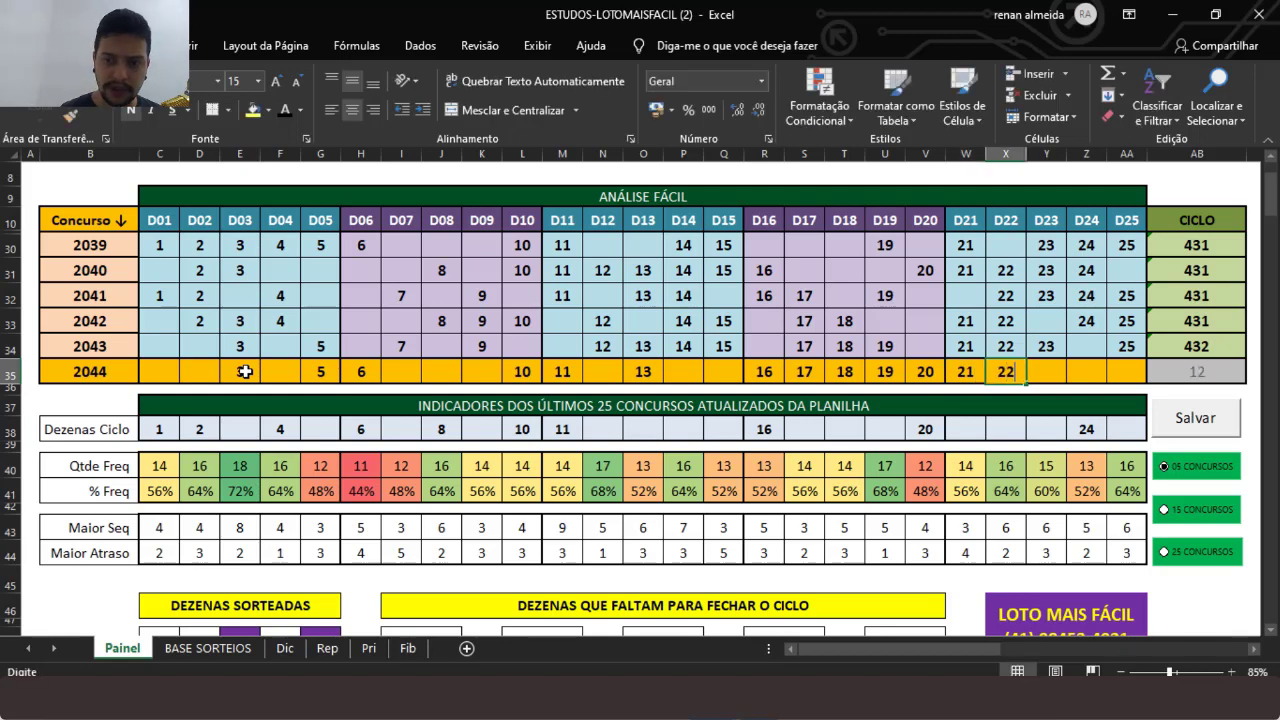
key("Right")
key("Right")
type("24")
key("Right")
type("25")
key("Right")
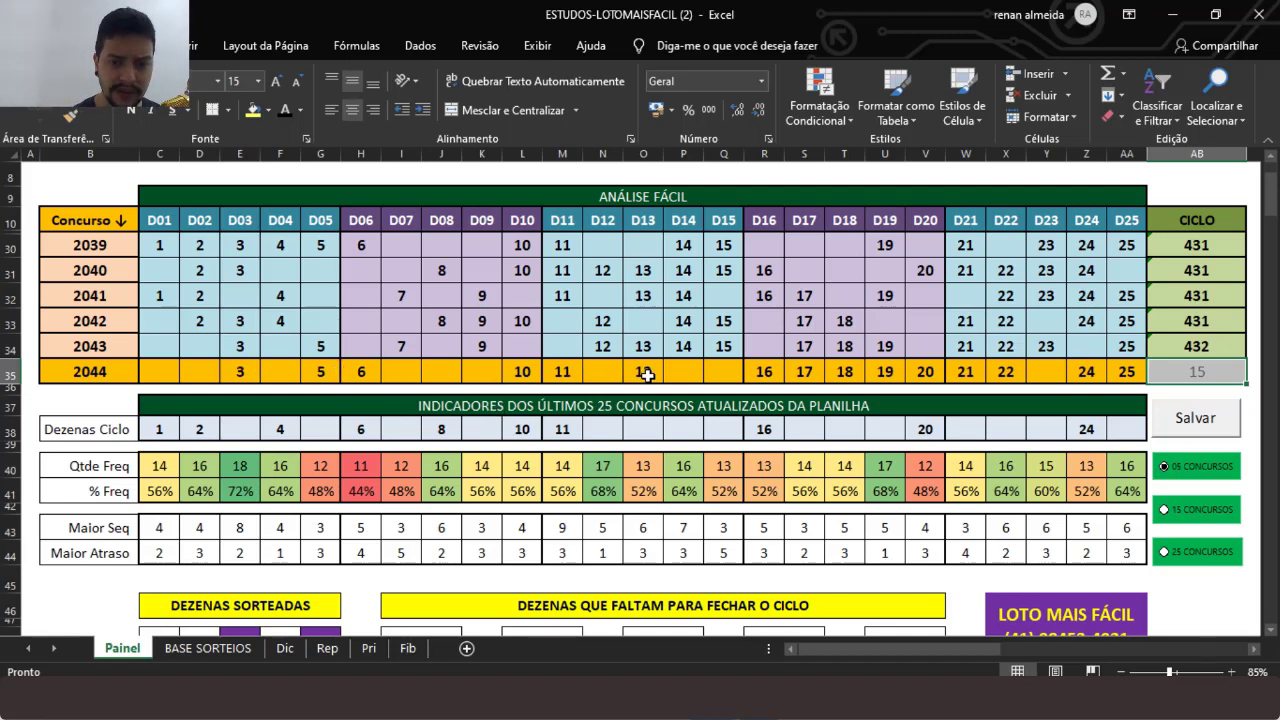
- Check the numbers from 16 to 25 in the contest 2044 row and save the contest
left_click_drag(772, 374, 1020, 380)
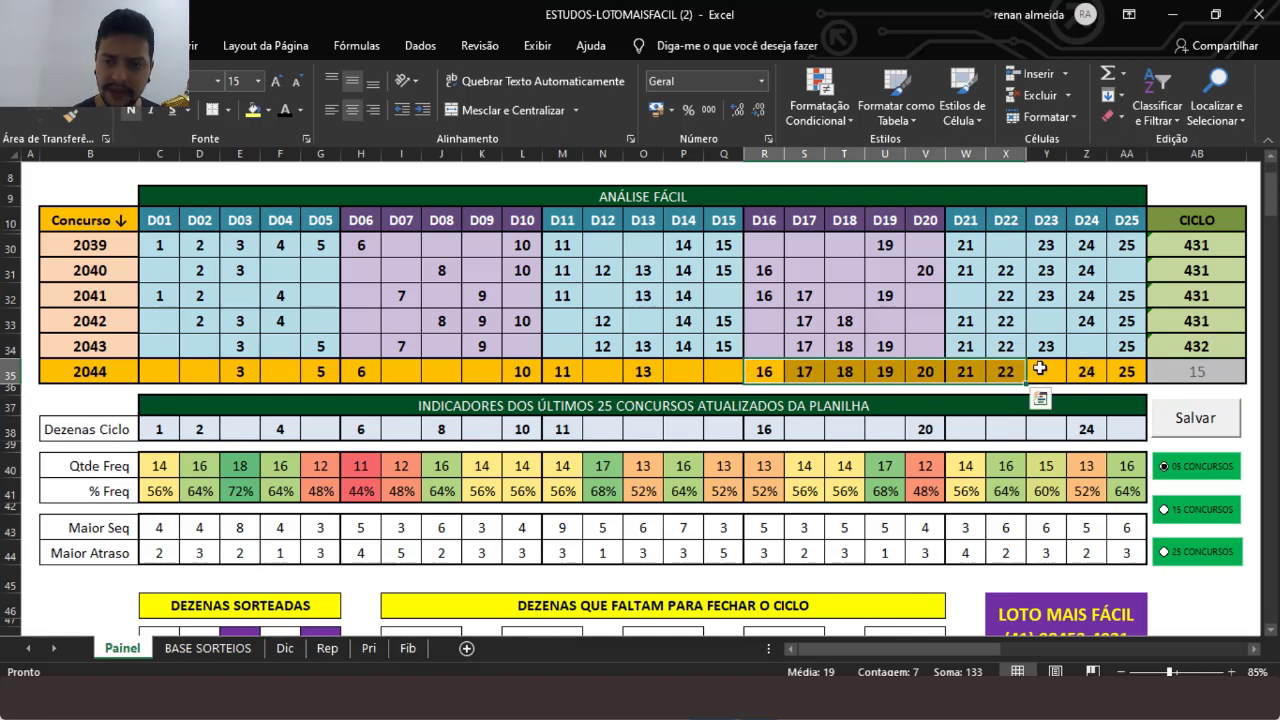
left_click(1122, 374)
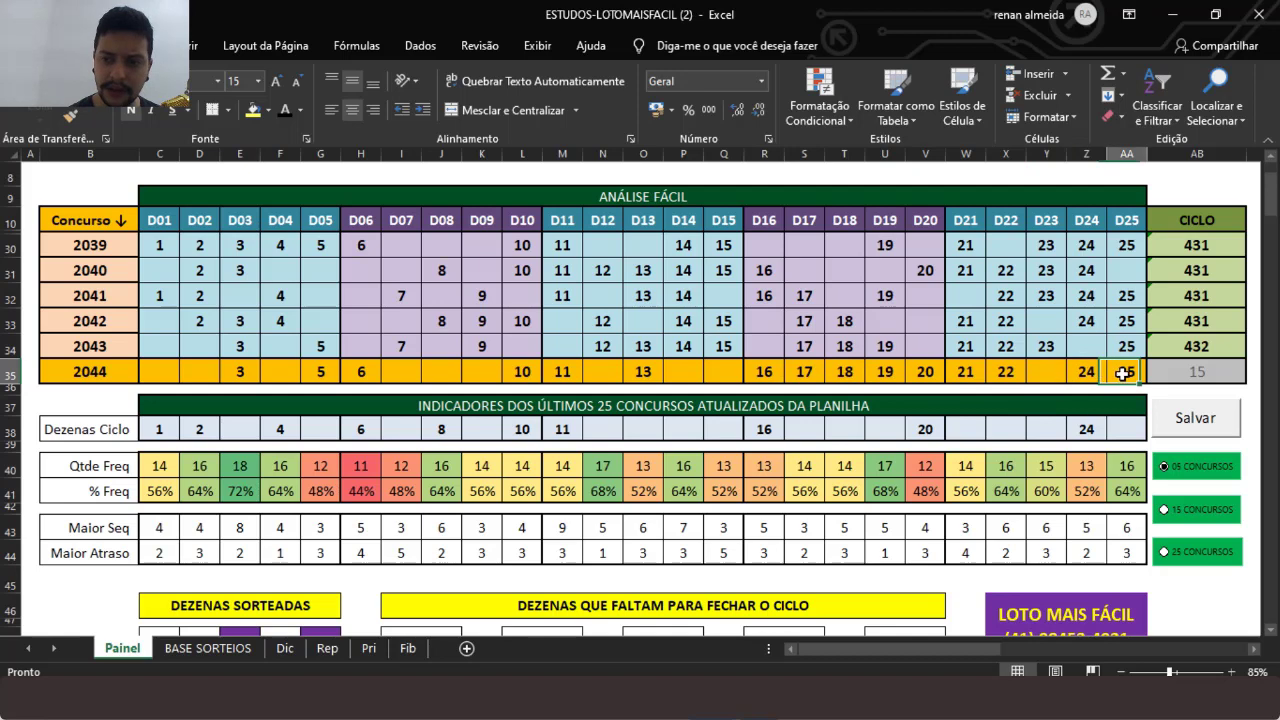
left_click(1196, 416)
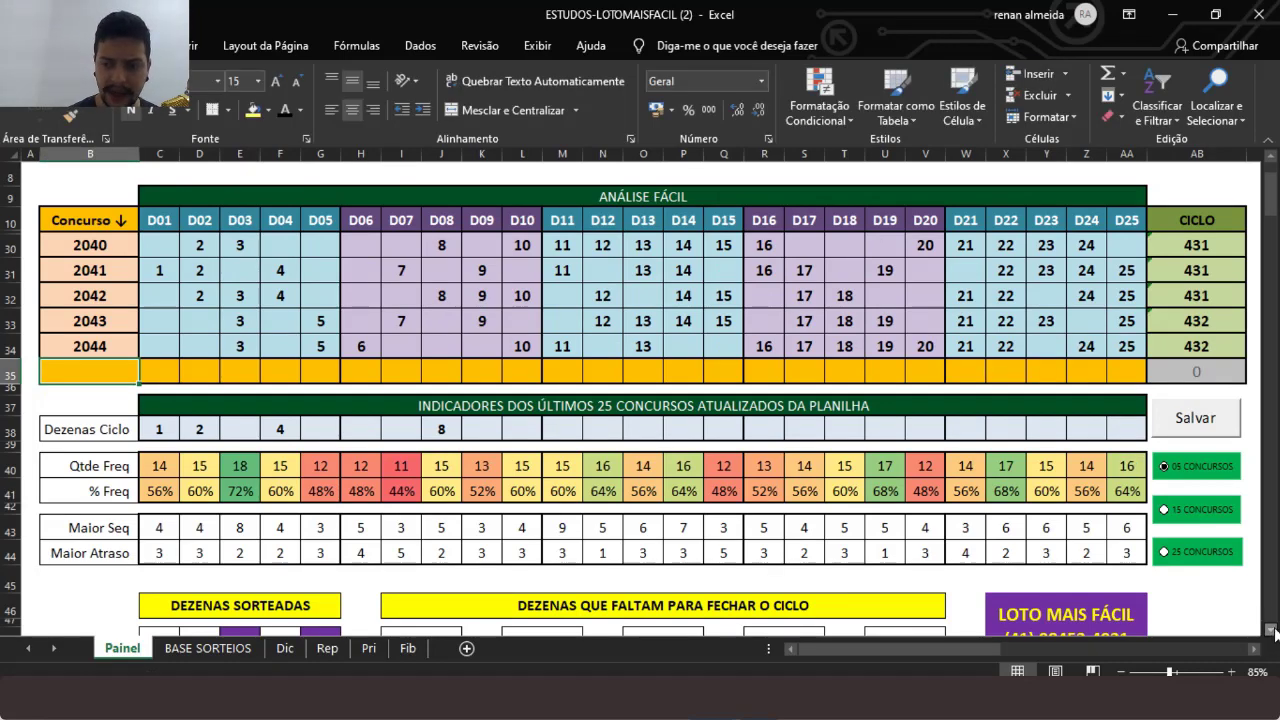
- Examine the numbers still missing to close the cycle and compare them with the grid of drawn numbers
scroll(1274, 631, "down", 3)
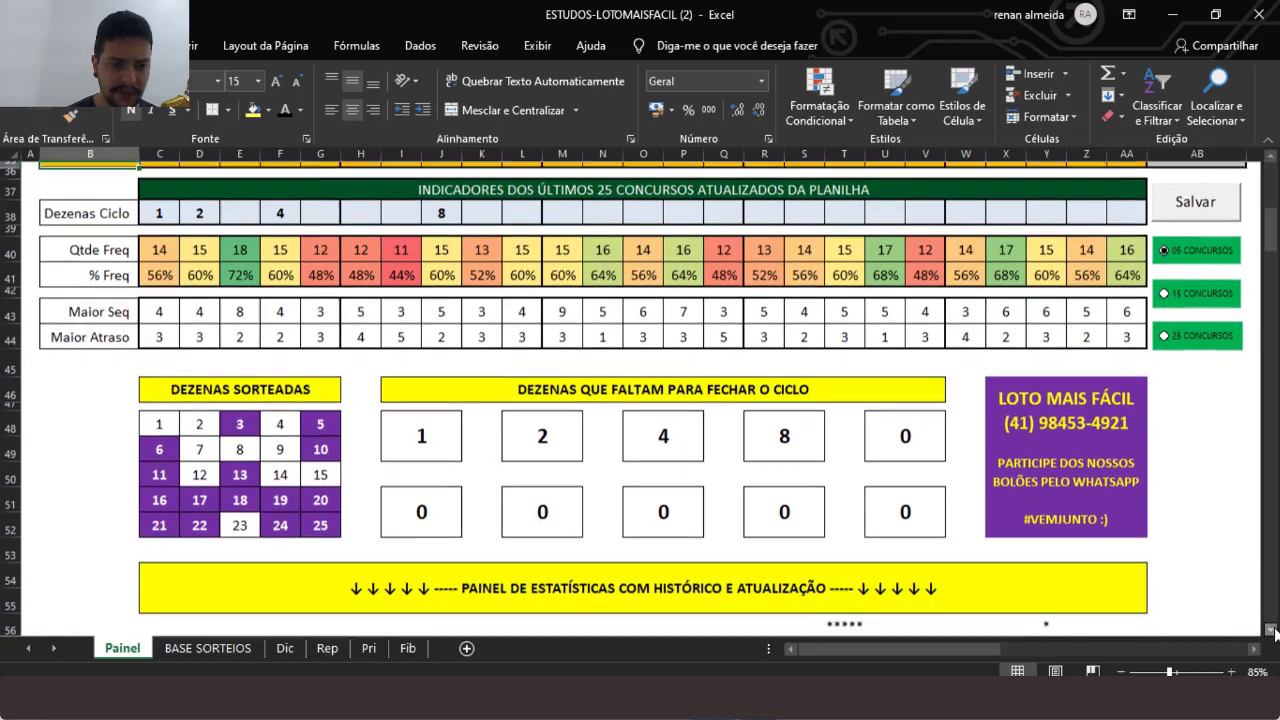
scroll(1274, 631, "down", 2)
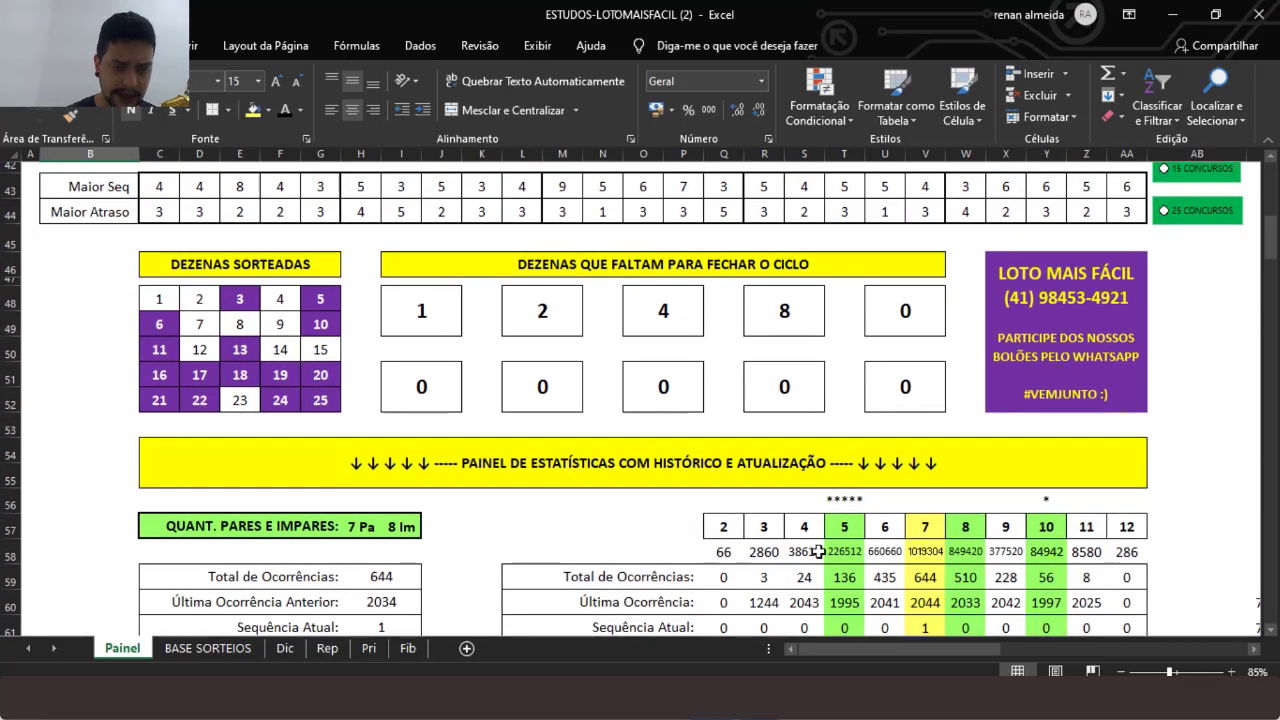
left_click_drag(421, 313, 790, 338)
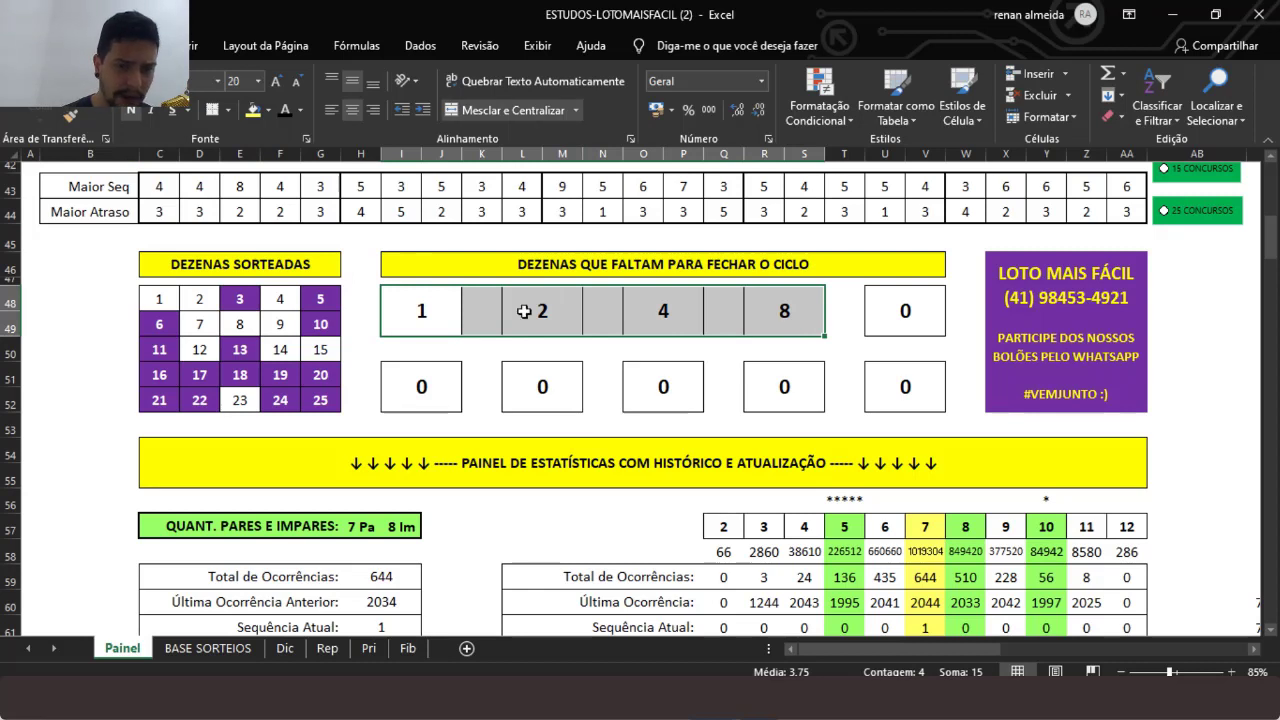
left_click(456, 314)
left_click(540, 318)
left_click(664, 318)
left_click(789, 338)
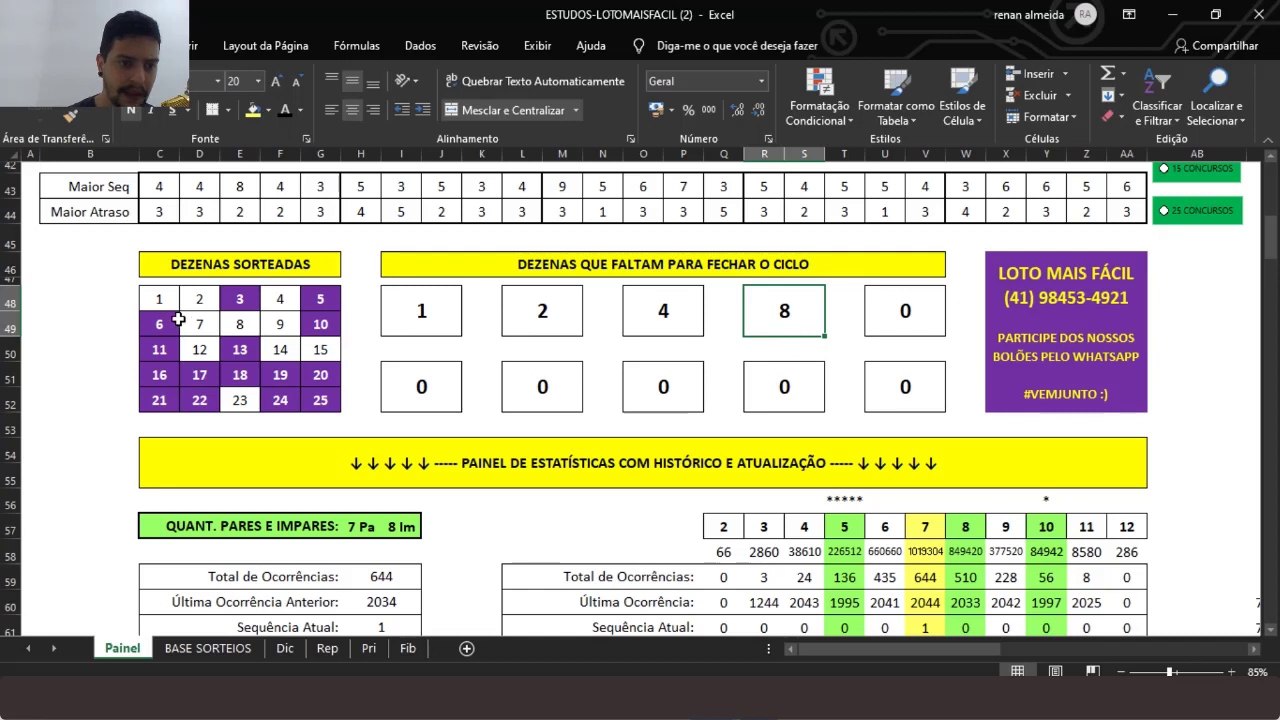
mouse_move(165, 300)
left_mouse_down()
mouse_move(343, 337)
mouse_move(160, 325)
mouse_move(165, 300)
left_mouse_up()
left_click(281, 328)
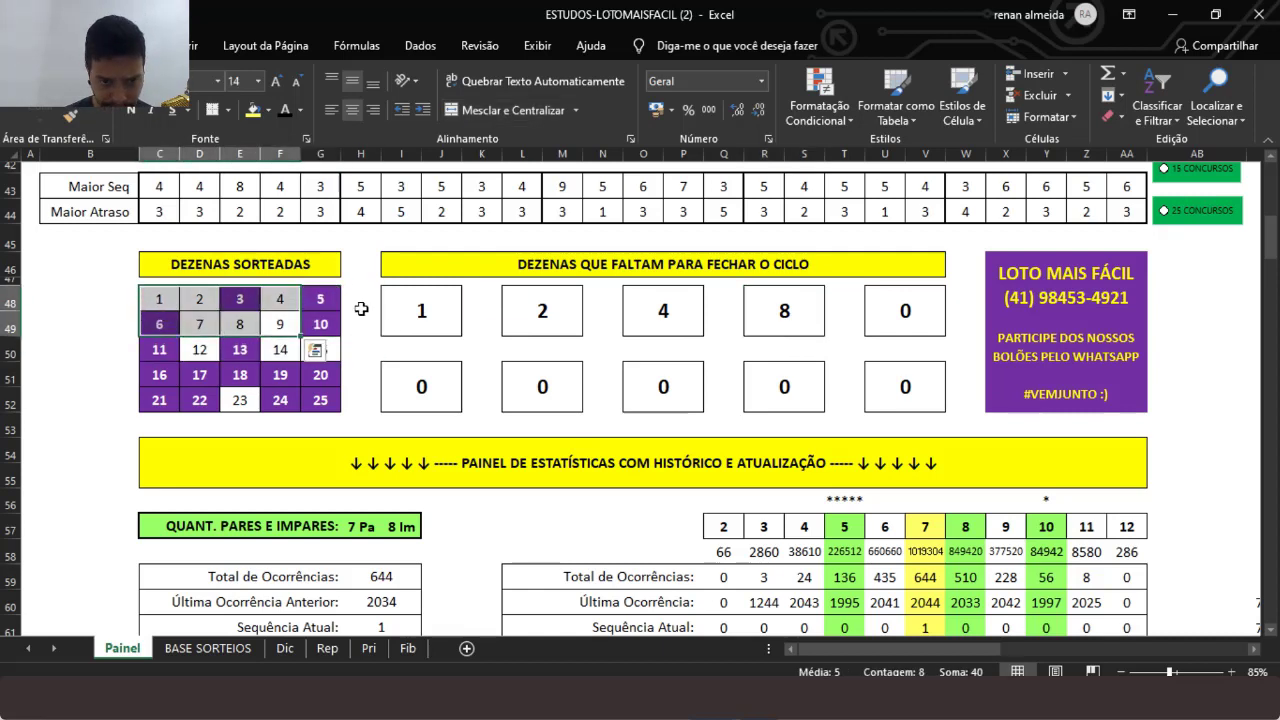
left_click(445, 320)
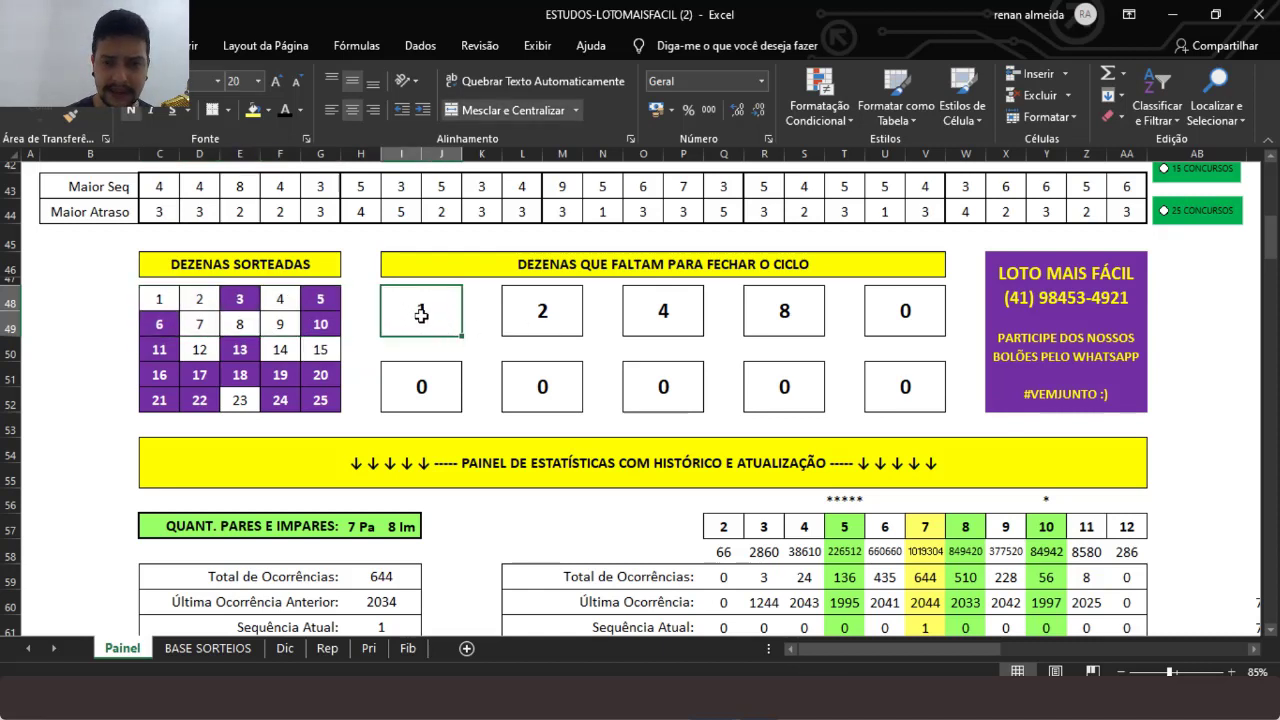
left_click_drag(414, 310, 789, 320)
key("ctrl+Up")
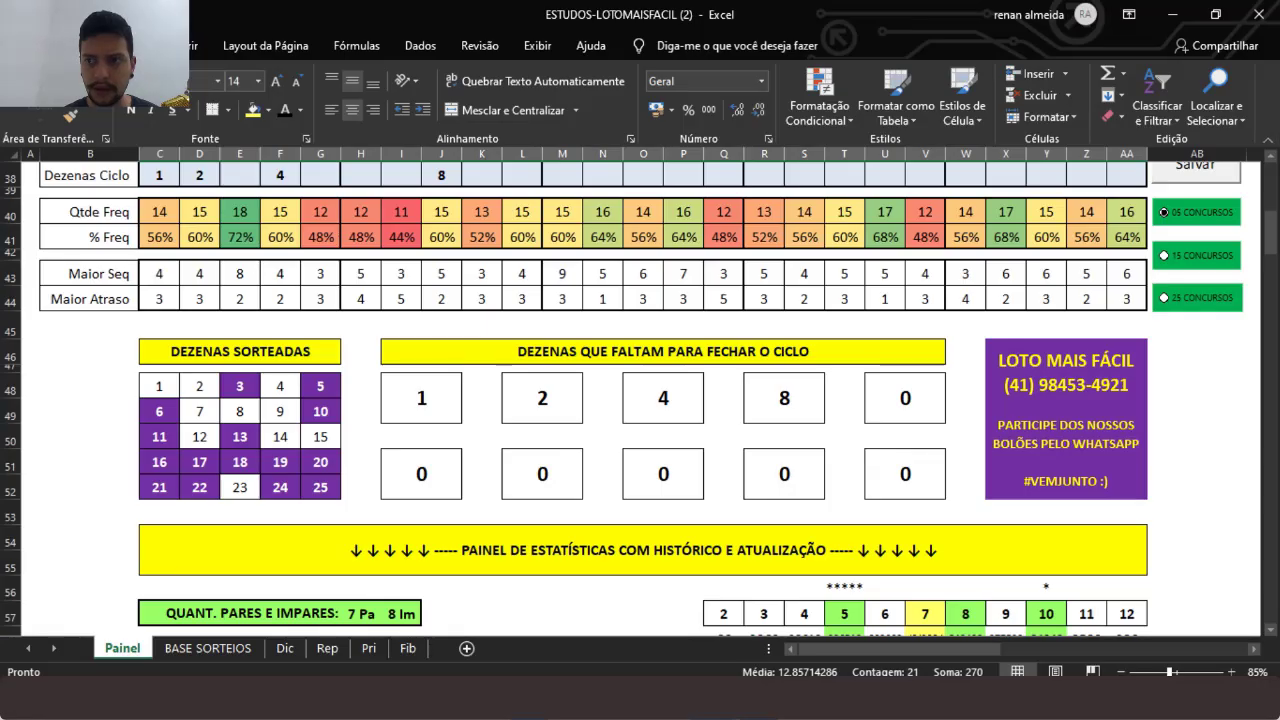
- Examine the even and odd quantity statistics, comparing the columns for 7, 8 and 9 with those for 5 and 10
left_click(1271, 631)
left_click_drag(1271, 636, 1271, 636)
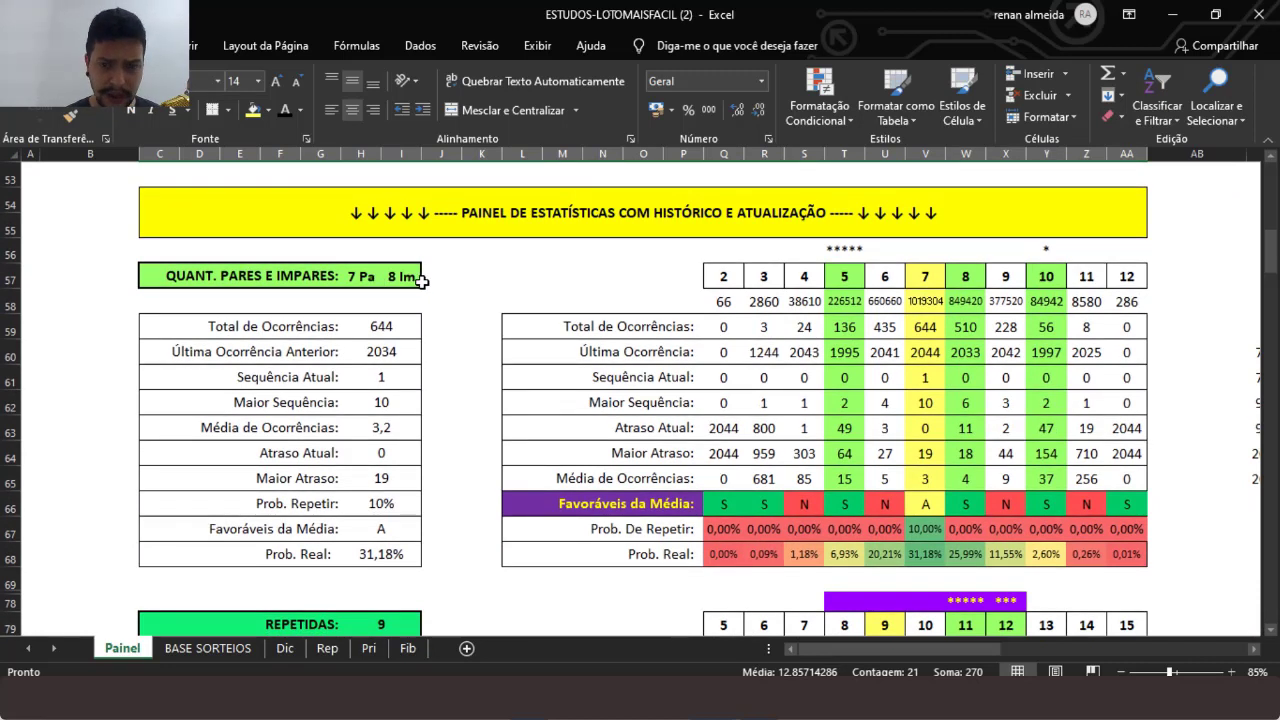
left_click_drag(927, 284, 930, 486)
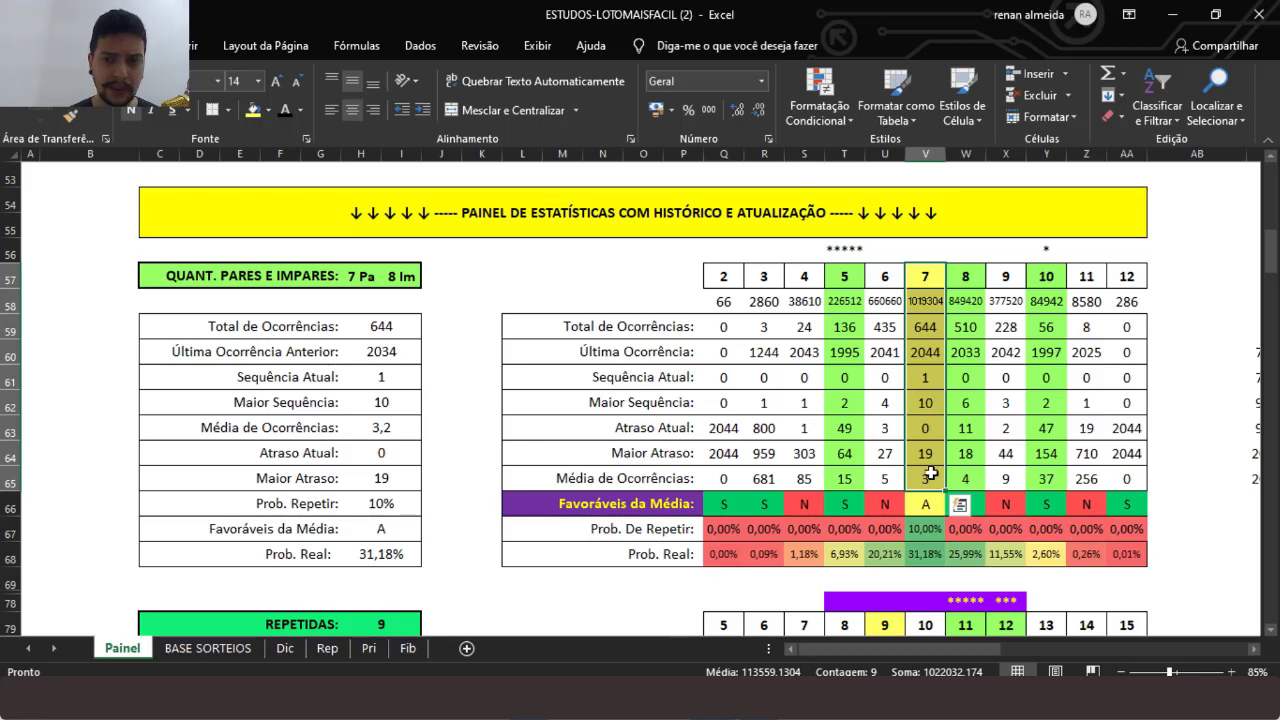
left_click(887, 279)
left_click(922, 280)
left_click(966, 282)
left_click(1007, 285)
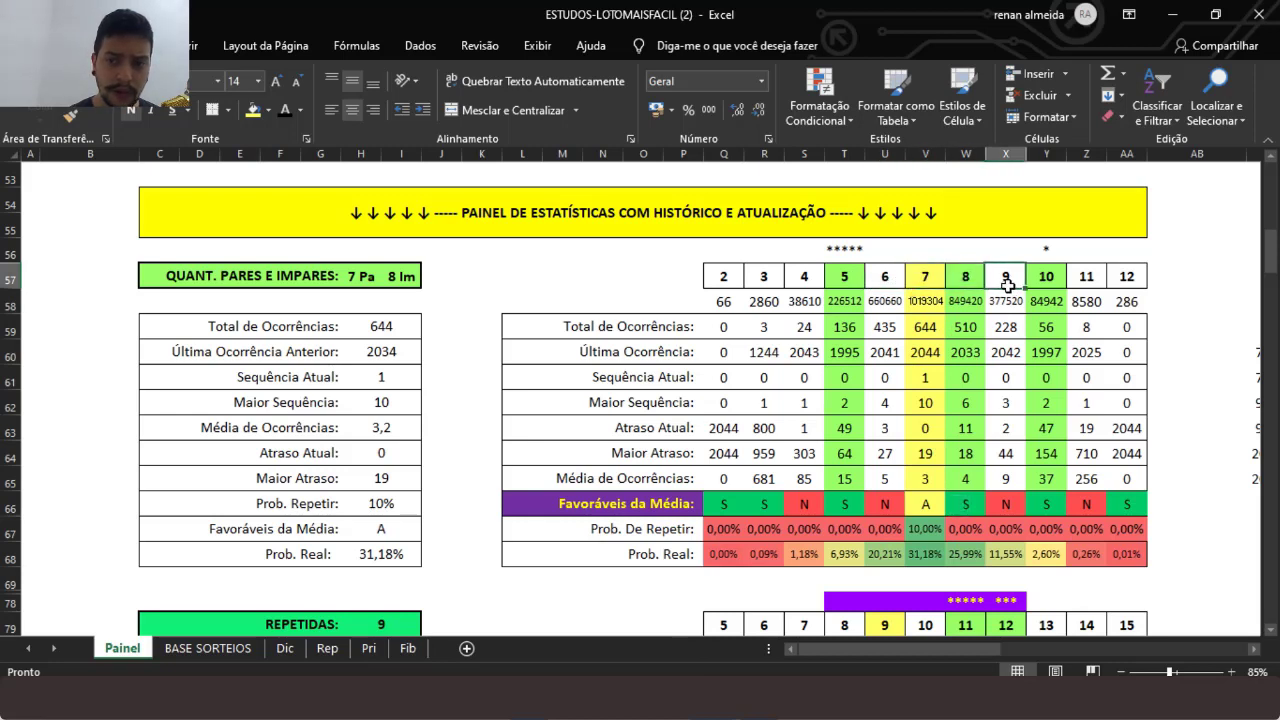
left_click_drag(928, 280, 992, 458)
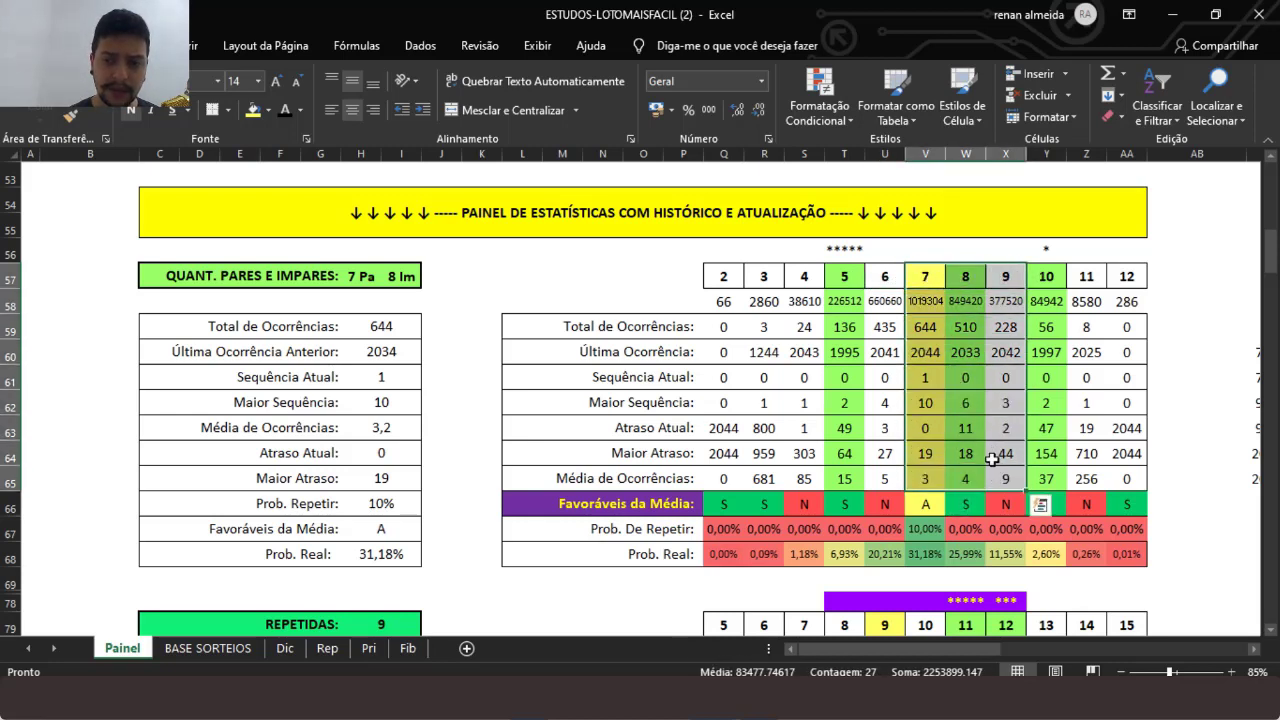
left_click_drag(928, 277, 988, 478)
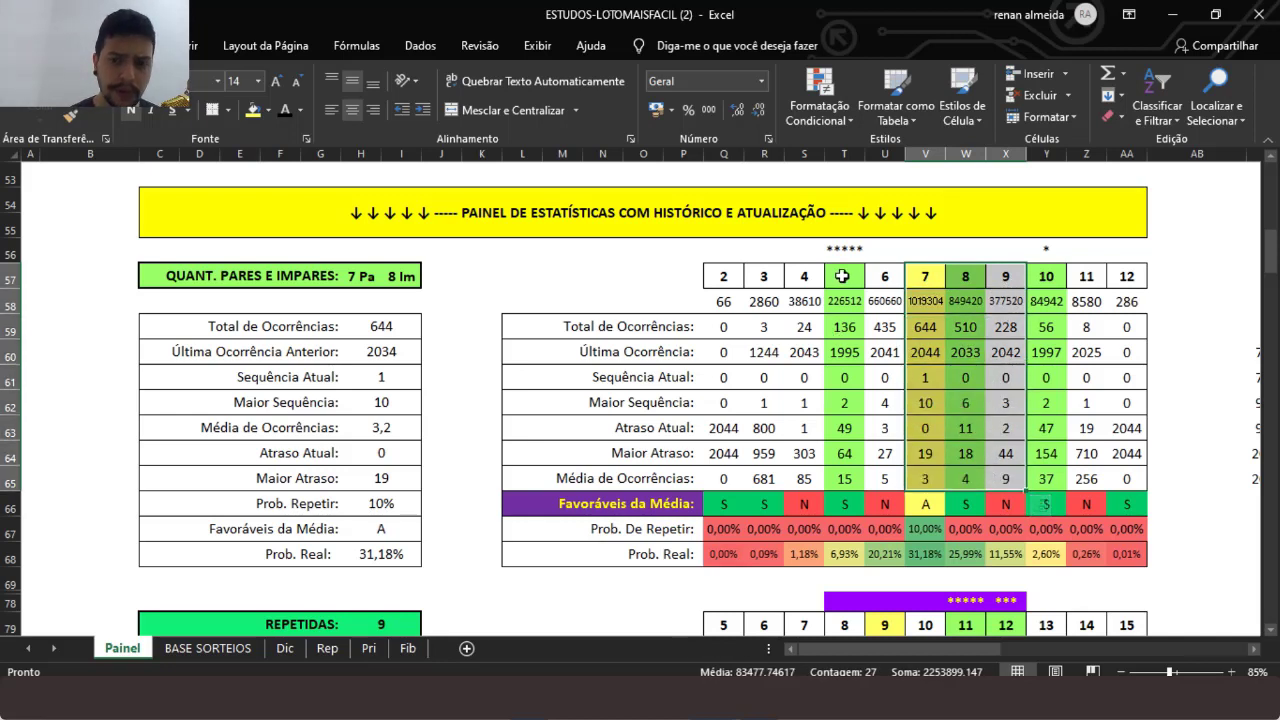
left_click_drag(842, 276, 833, 484)
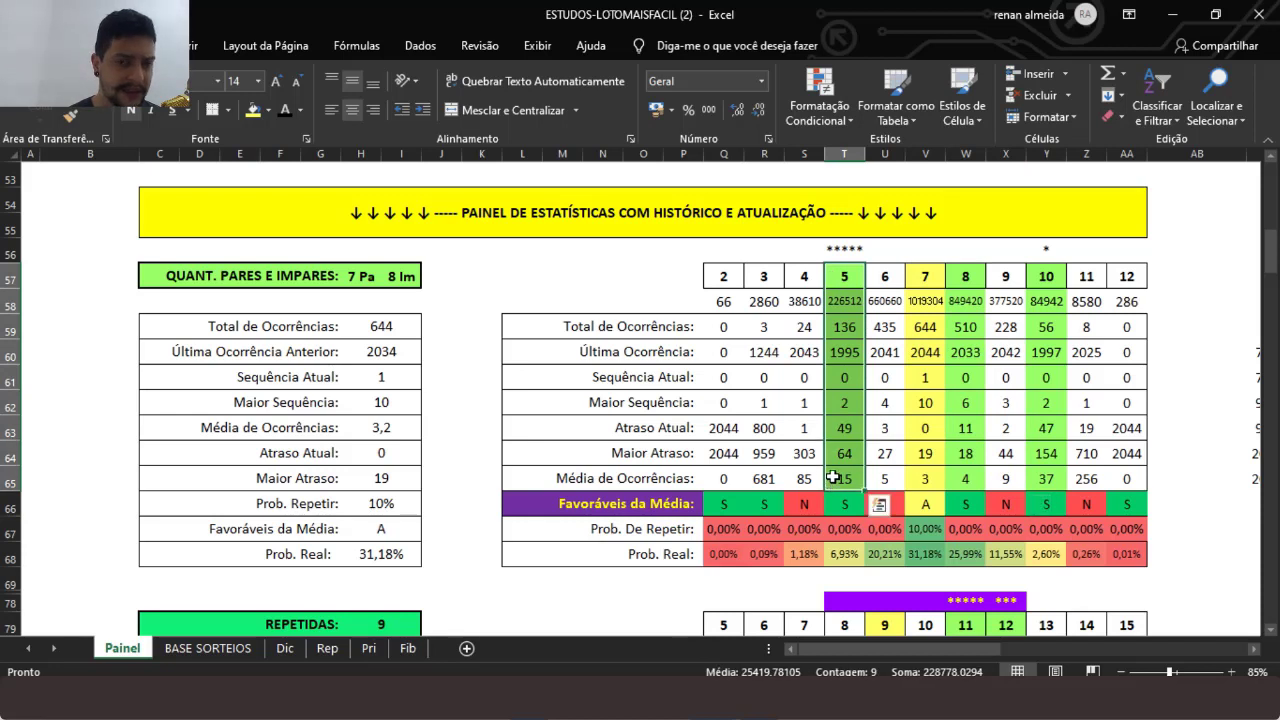
left_click_drag(1046, 278, 1044, 480)
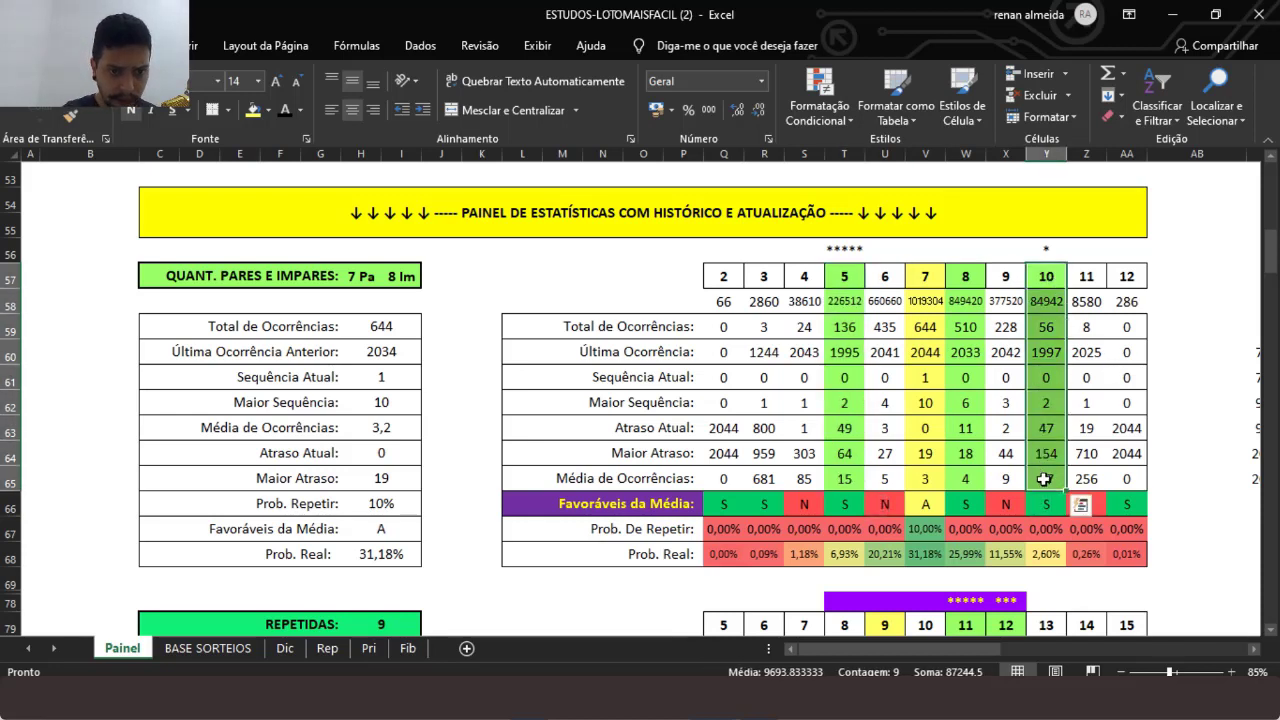
- Examine the repeated-numbers (Repetidas) statistics, comparing the columns for 9, 10, 11 and 12
left_click(1271, 630)
left_click(1271, 631)
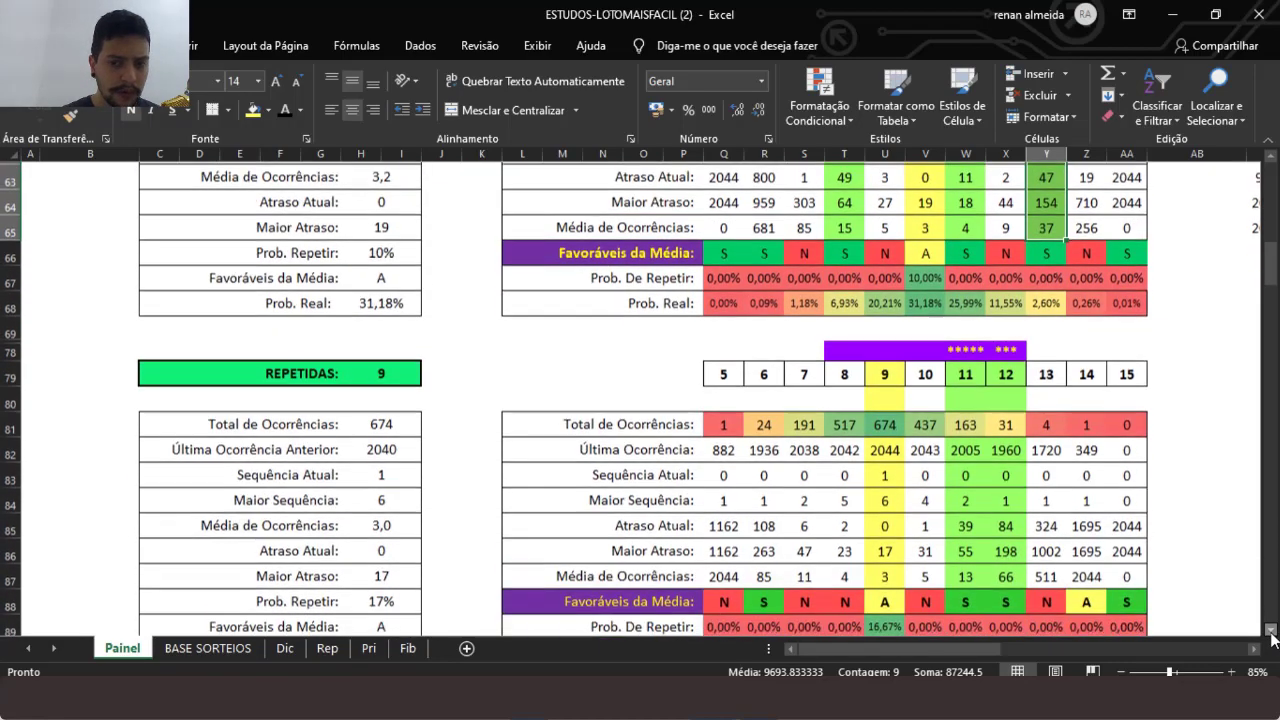
left_click_drag(885, 272, 888, 473)
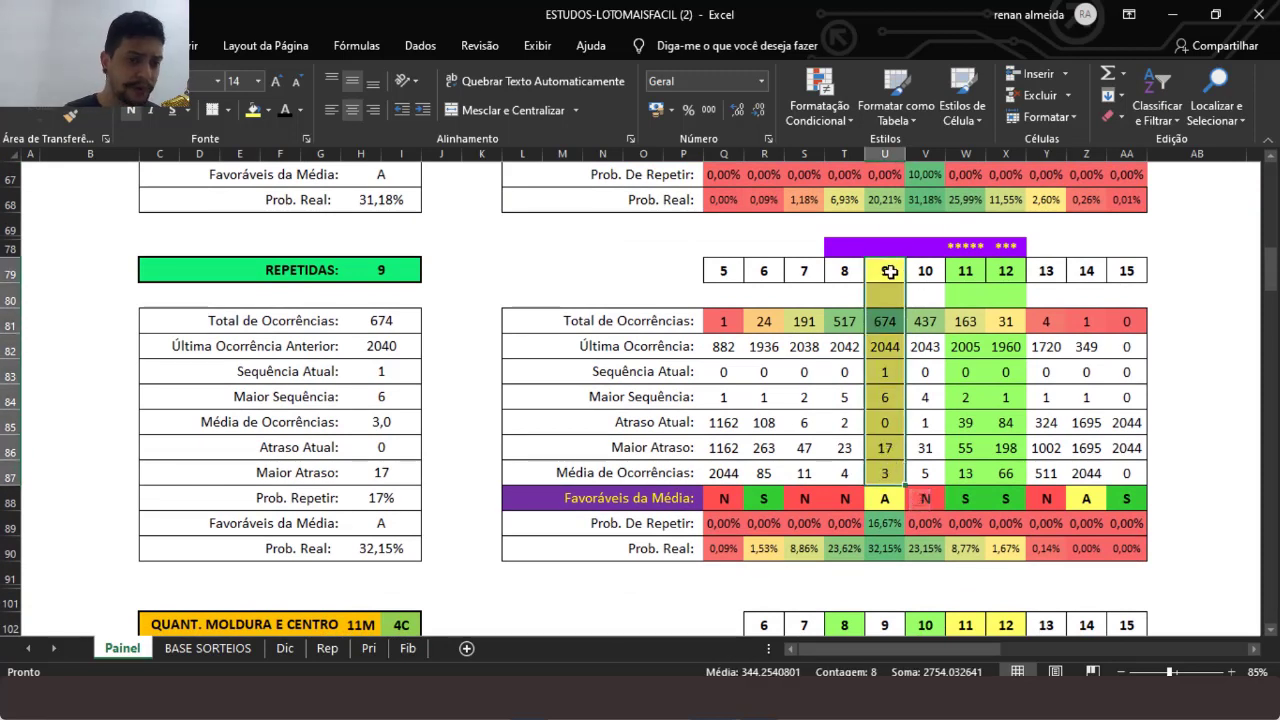
left_click_drag(885, 269, 970, 476)
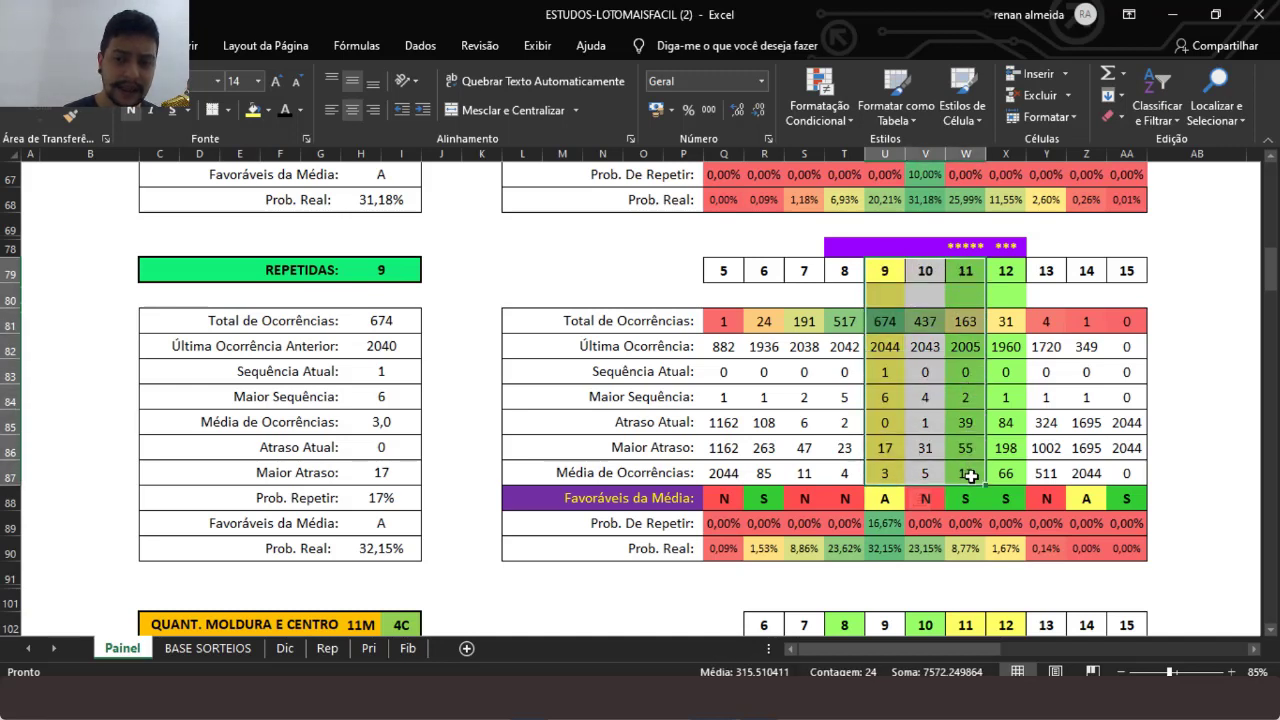
left_click(885, 271)
left_click(925, 271)
left_click(962, 276)
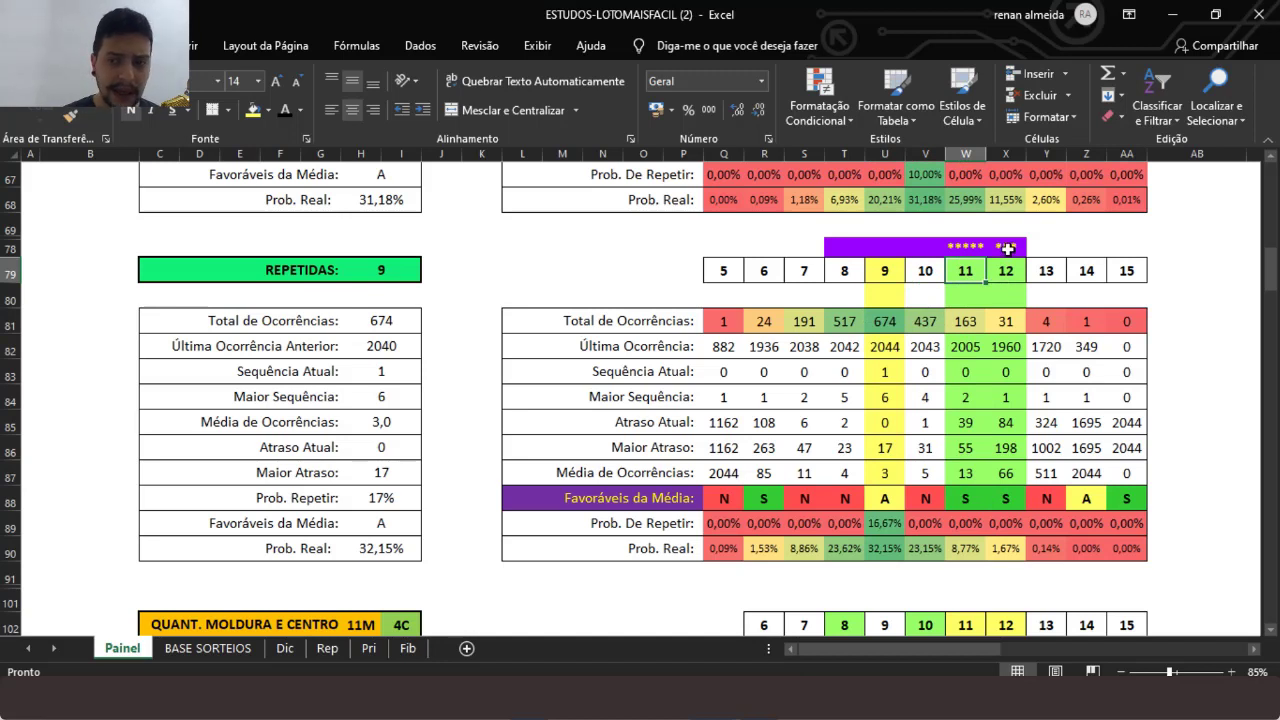
left_click(1007, 268)
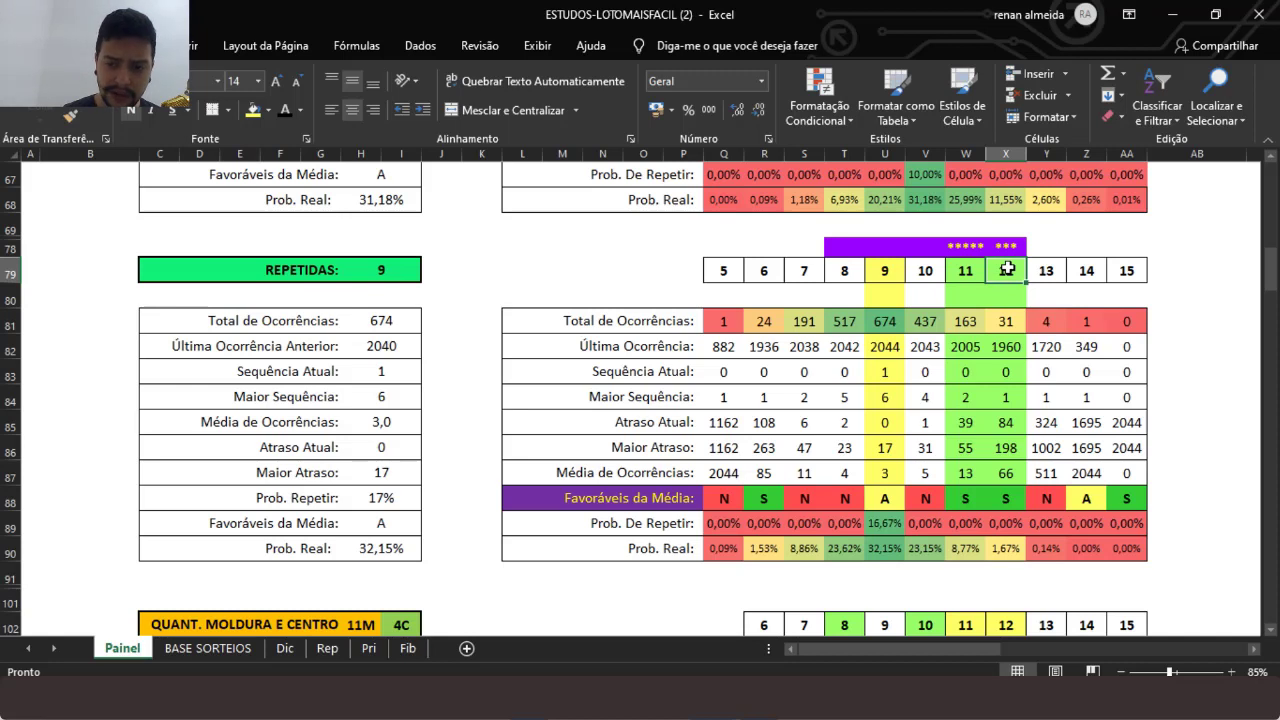
left_click_drag(1007, 268, 1005, 478)
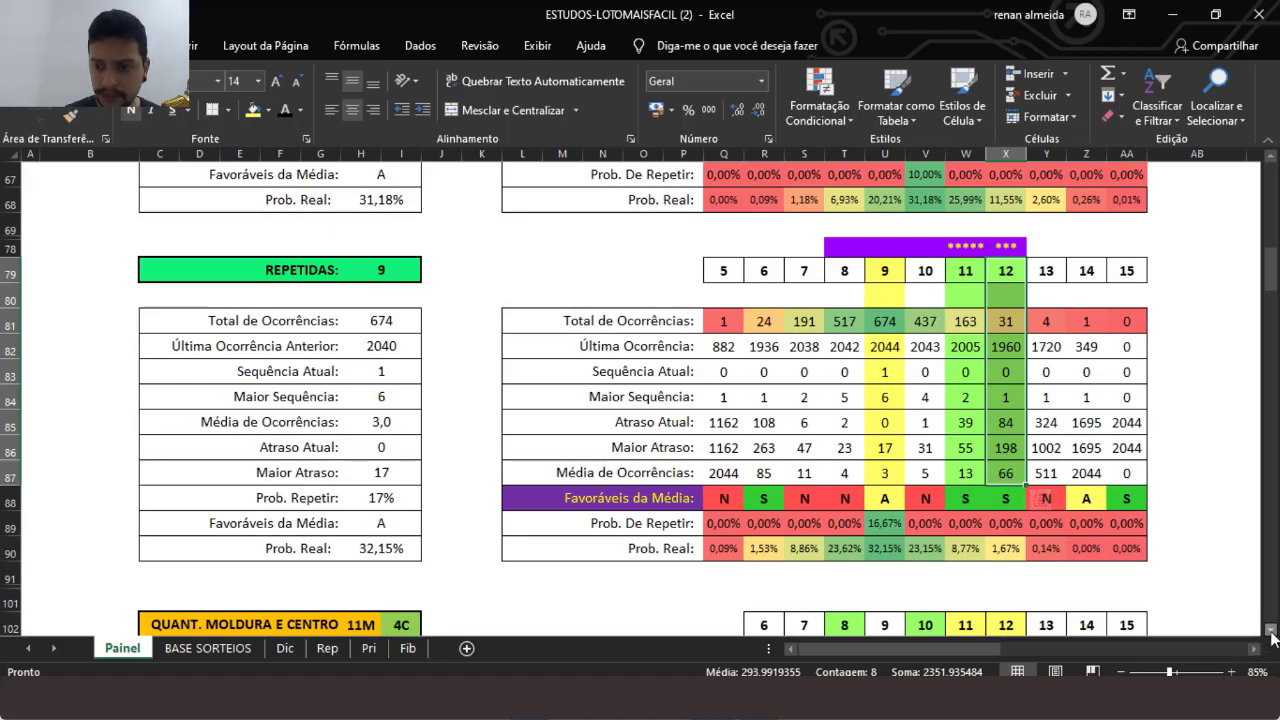
- Examine the frame and centre quantity (Moldura e Centro) statistics, comparing the columns for 8, 9, 10, 11 and 12
left_click_drag(1272, 632, 1272, 632)
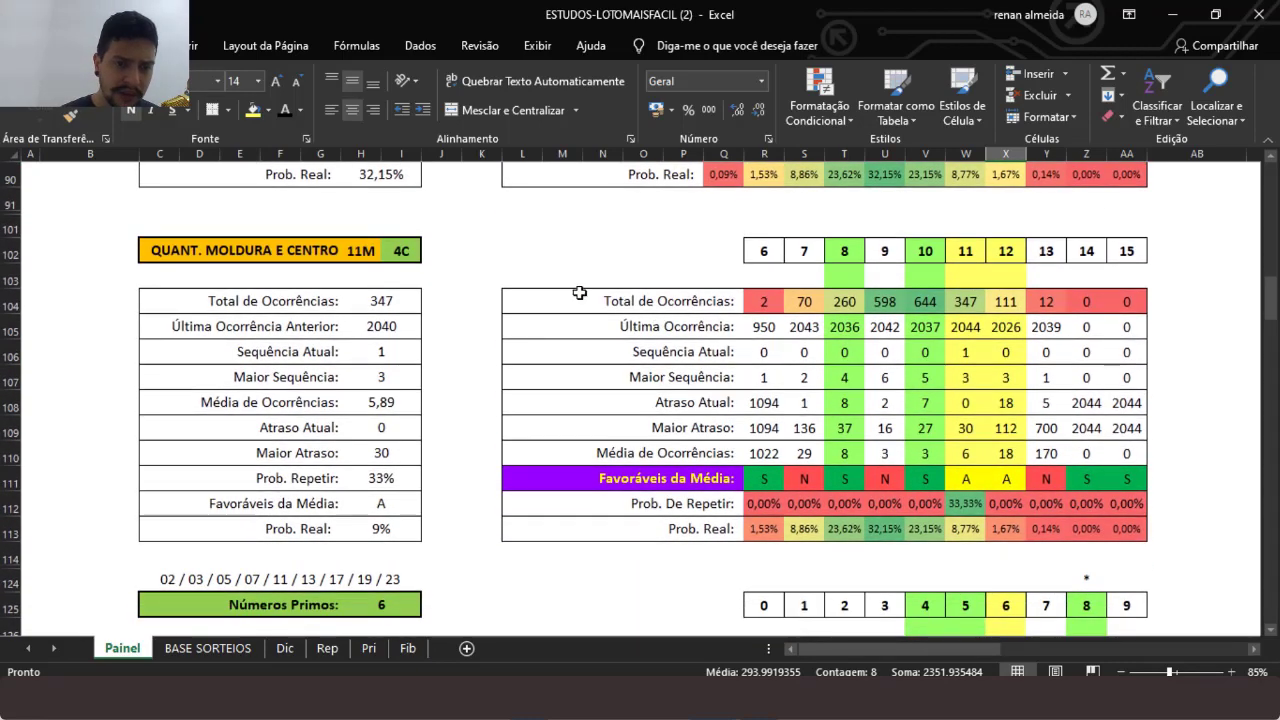
left_click(366, 250)
left_click_drag(378, 258, 420, 265)
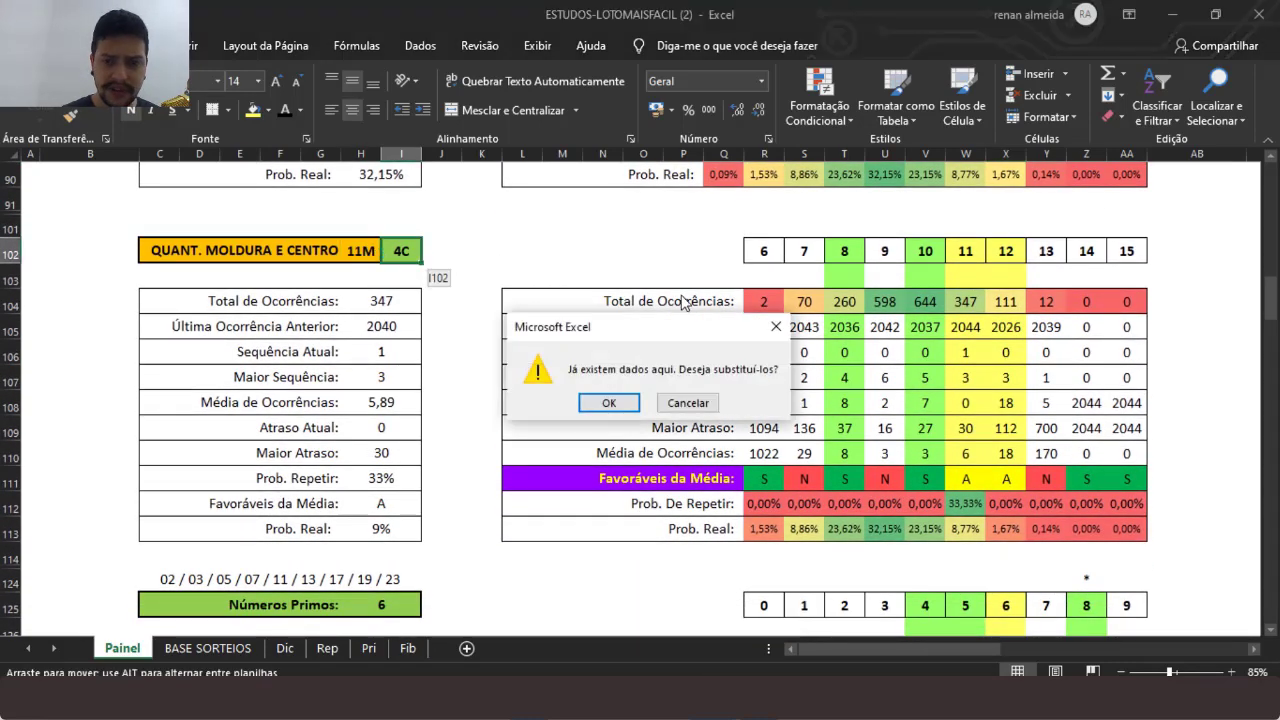
left_click(609, 403)
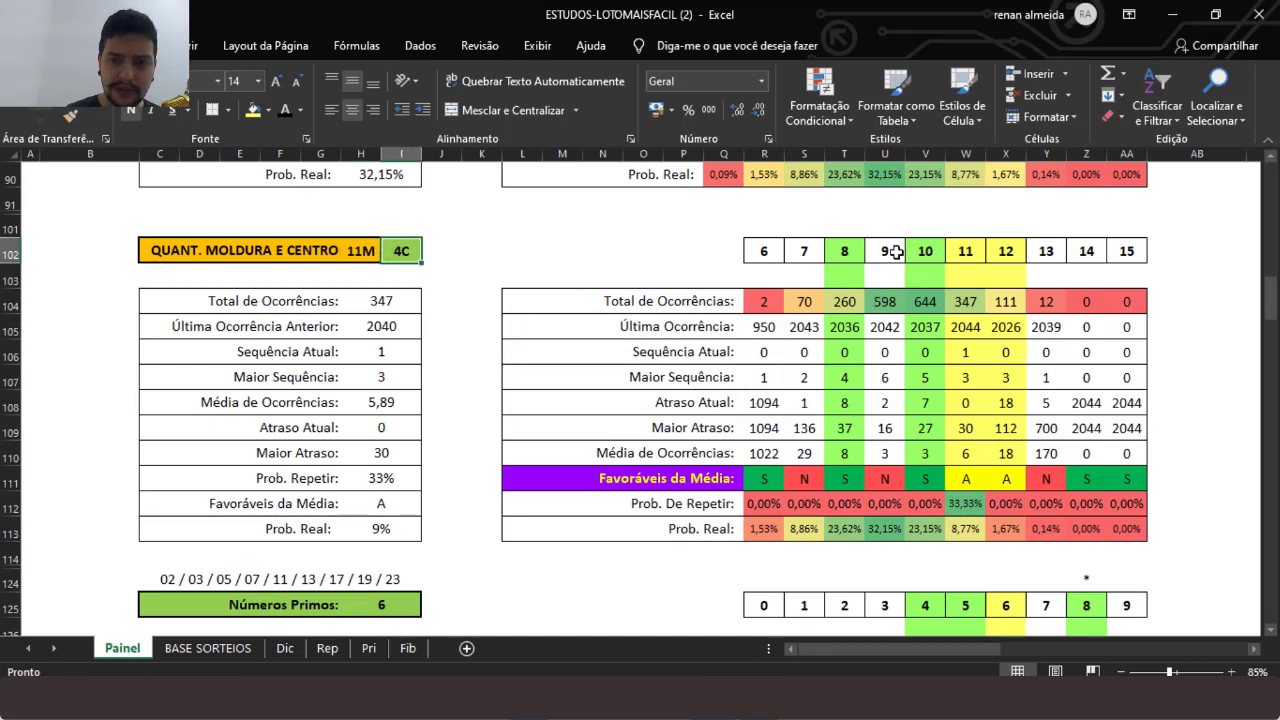
left_click(848, 251)
left_click(930, 250)
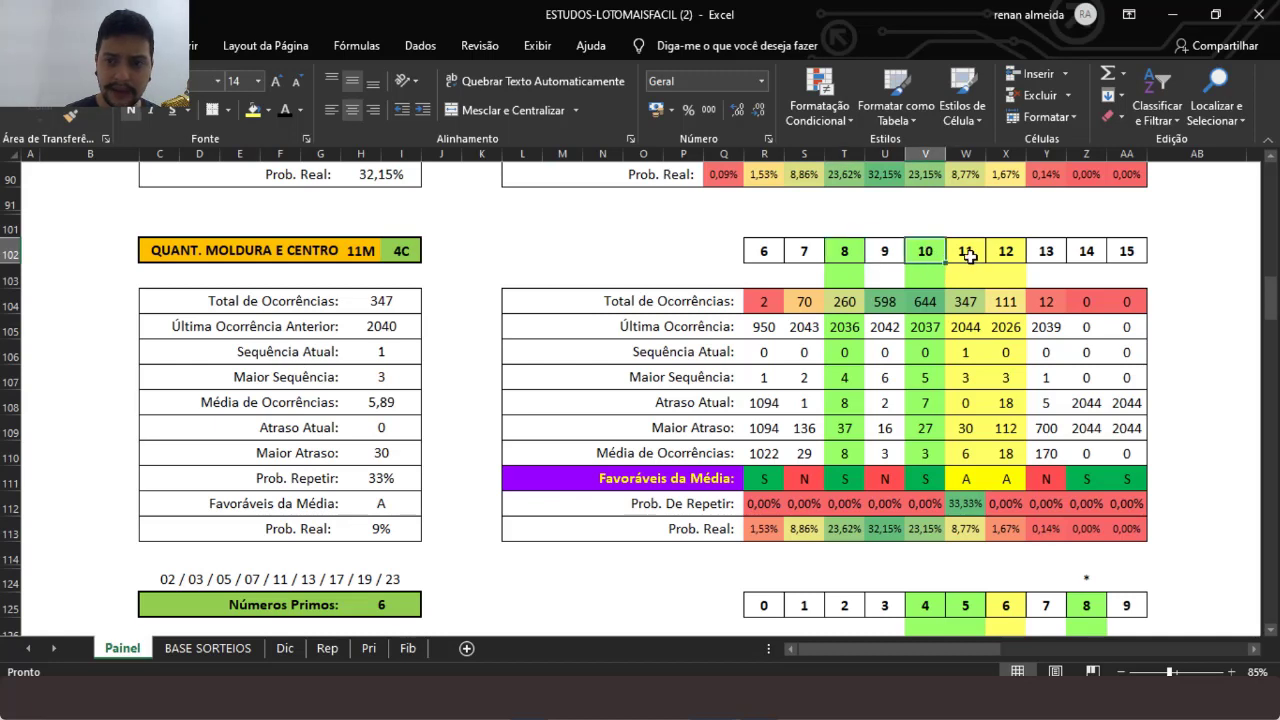
left_click_drag(844, 251, 918, 458)
left_click_drag(965, 250, 995, 445)
left_click_drag(848, 251, 962, 451)
left_click(893, 250)
left_click(925, 250)
left_click(963, 251)
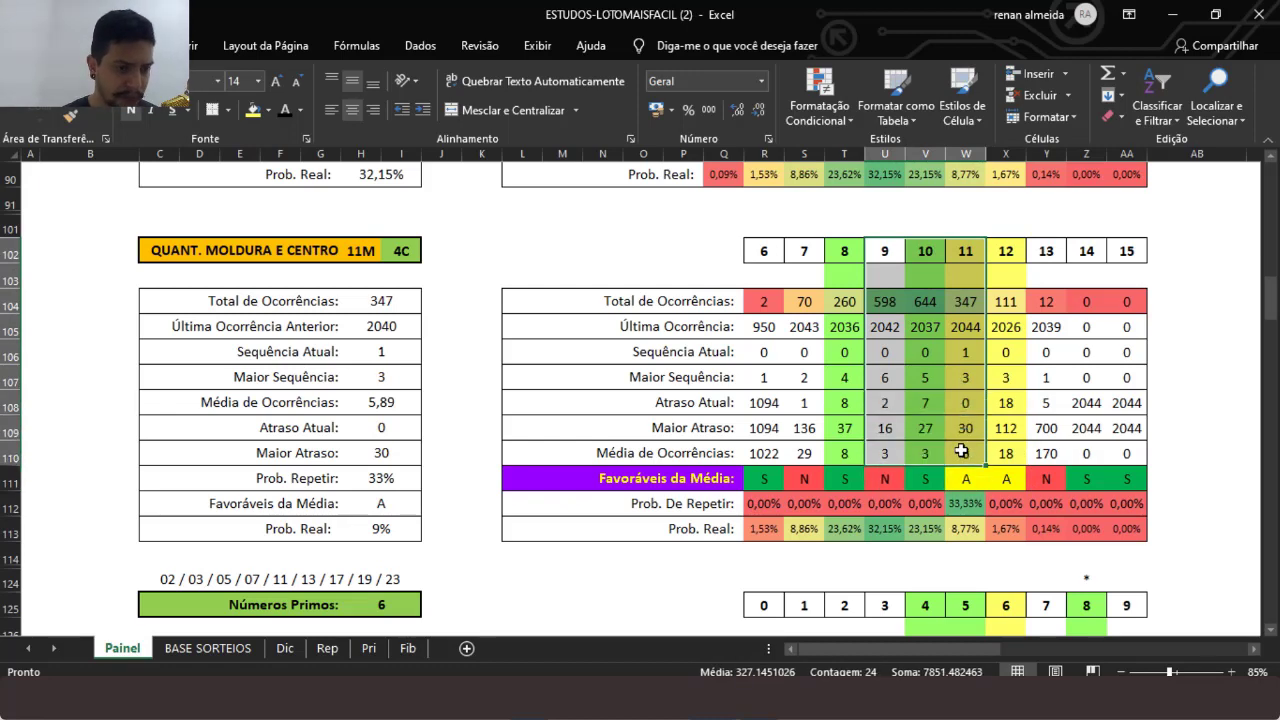
- Examine the prime numbers (Números Primos) statistics, comparing the columns for 4, 5, 6 and 8, and check the list of primes
left_click(1271, 630)
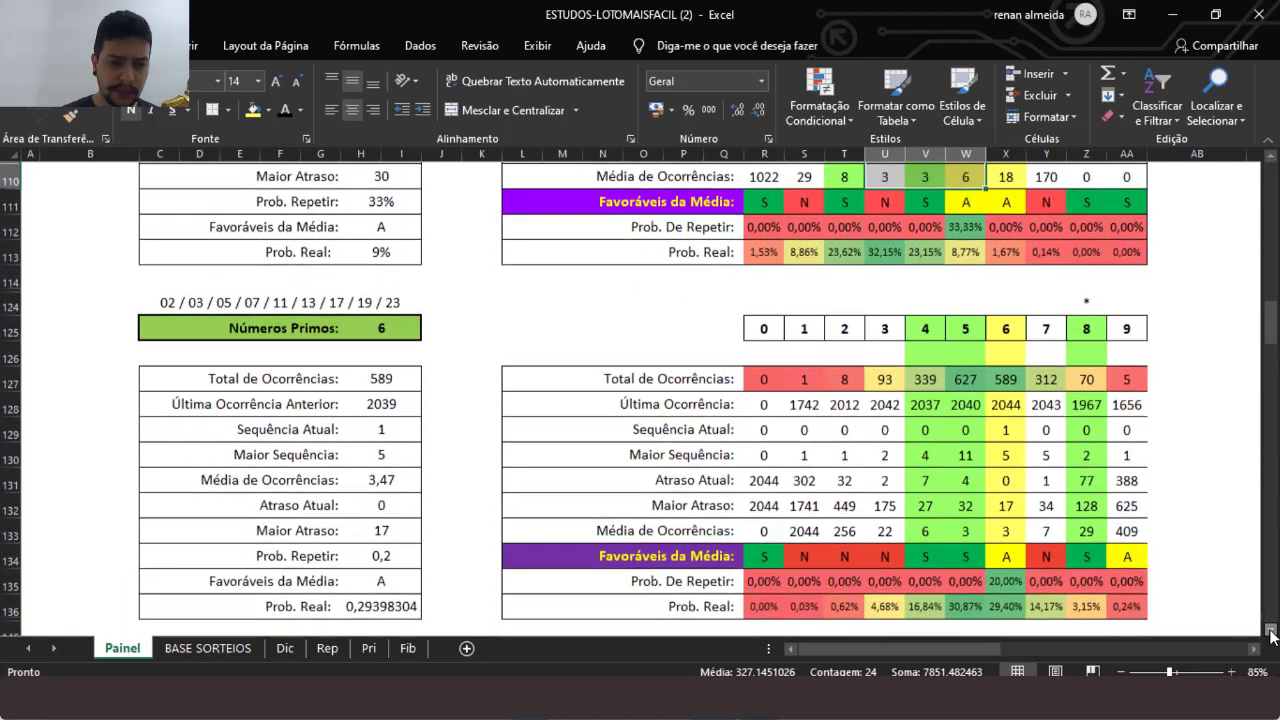
left_click(1005, 236)
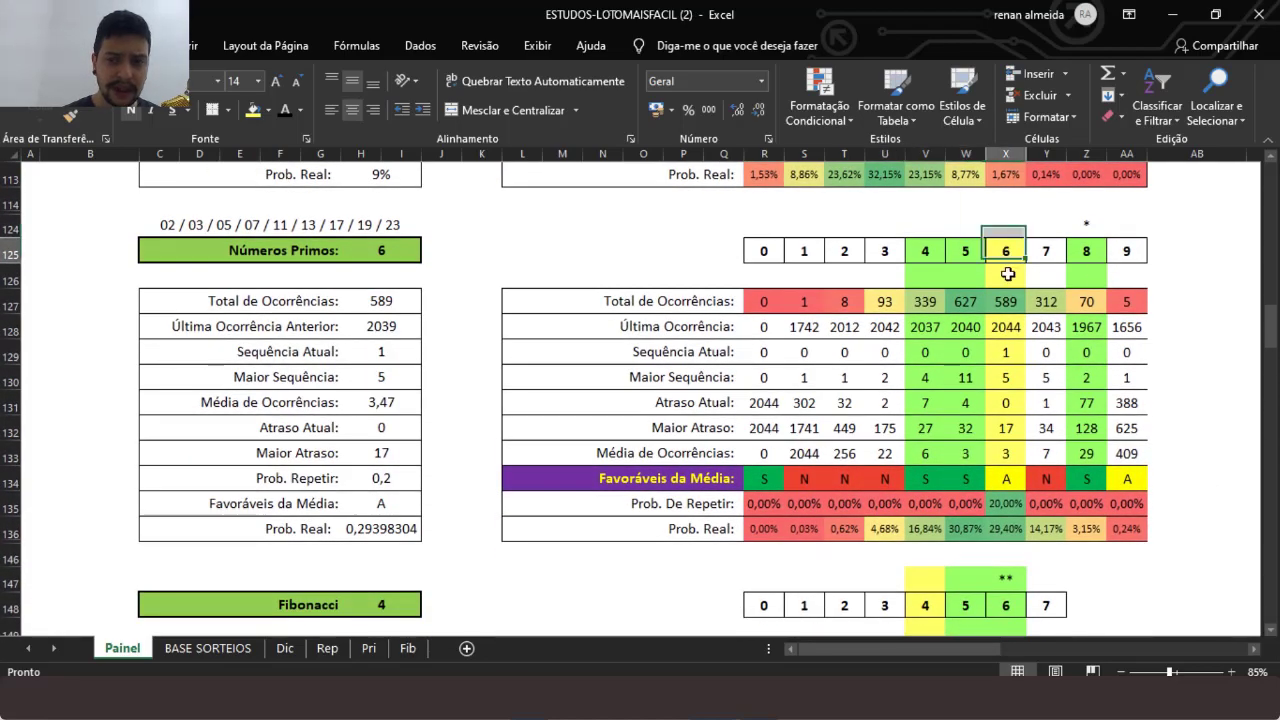
left_click_drag(1008, 273, 1005, 455)
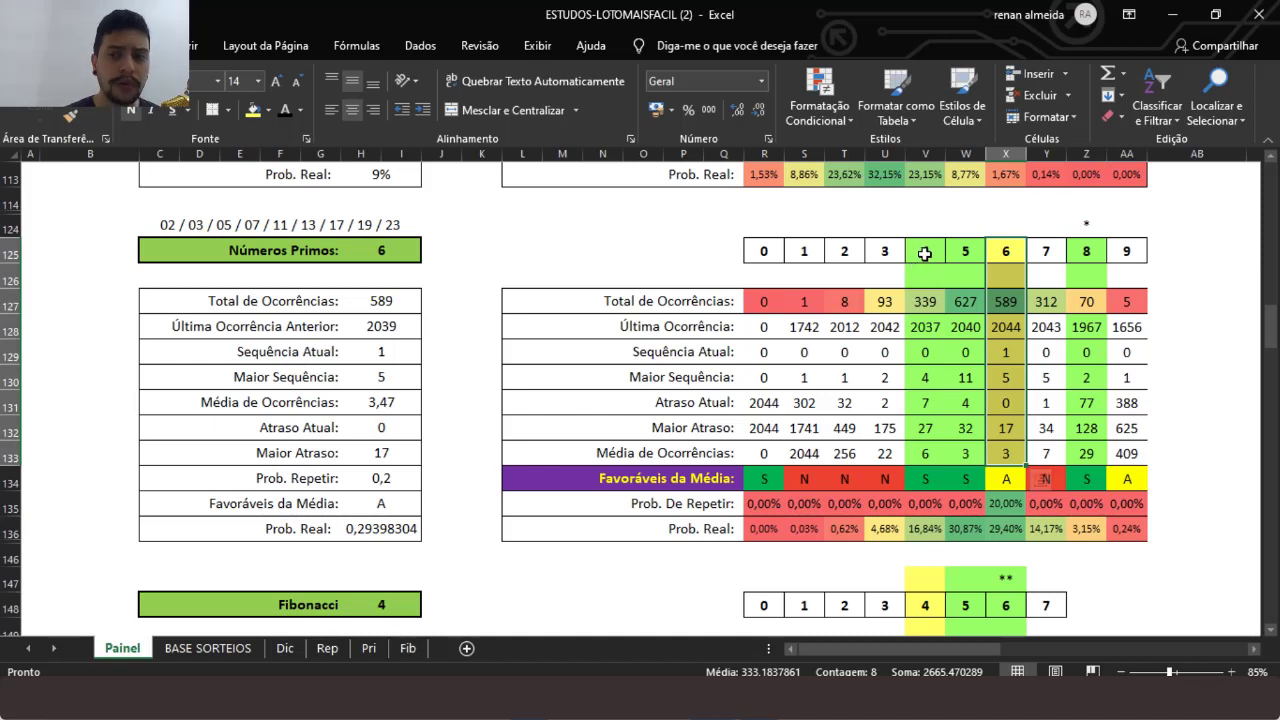
left_click_drag(925, 254, 997, 452)
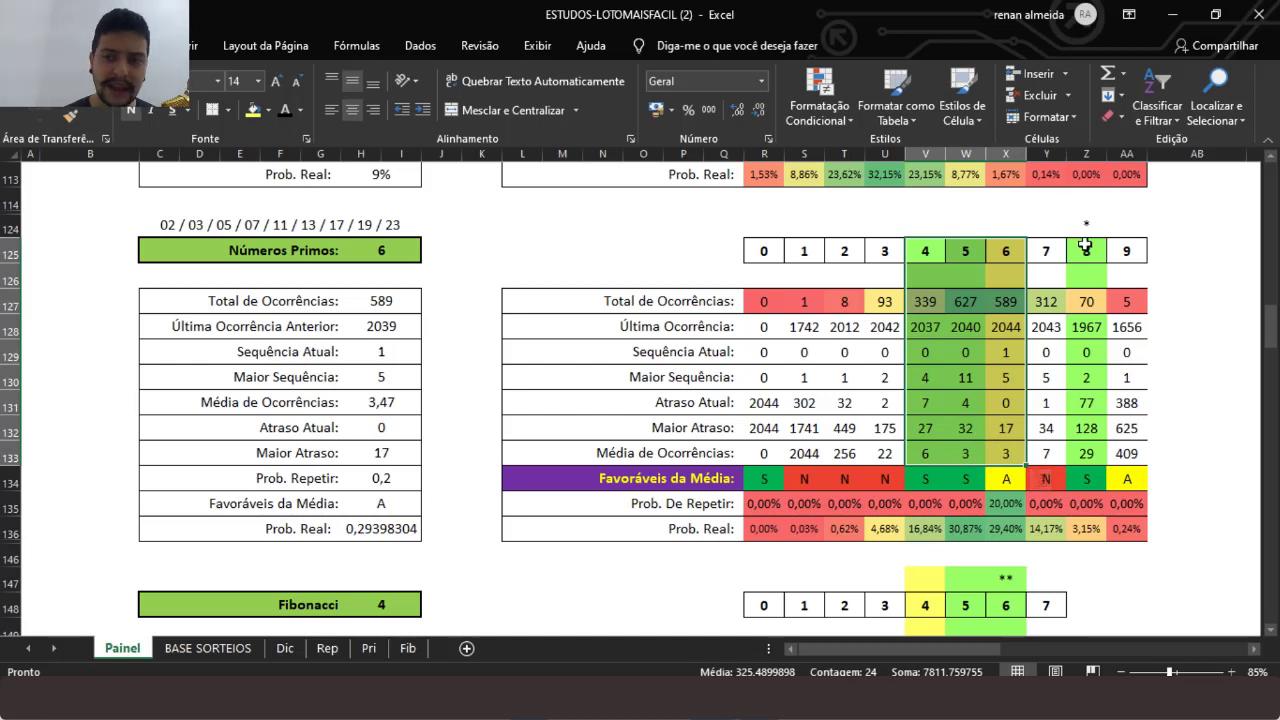
left_click_drag(1086, 248, 1076, 449)
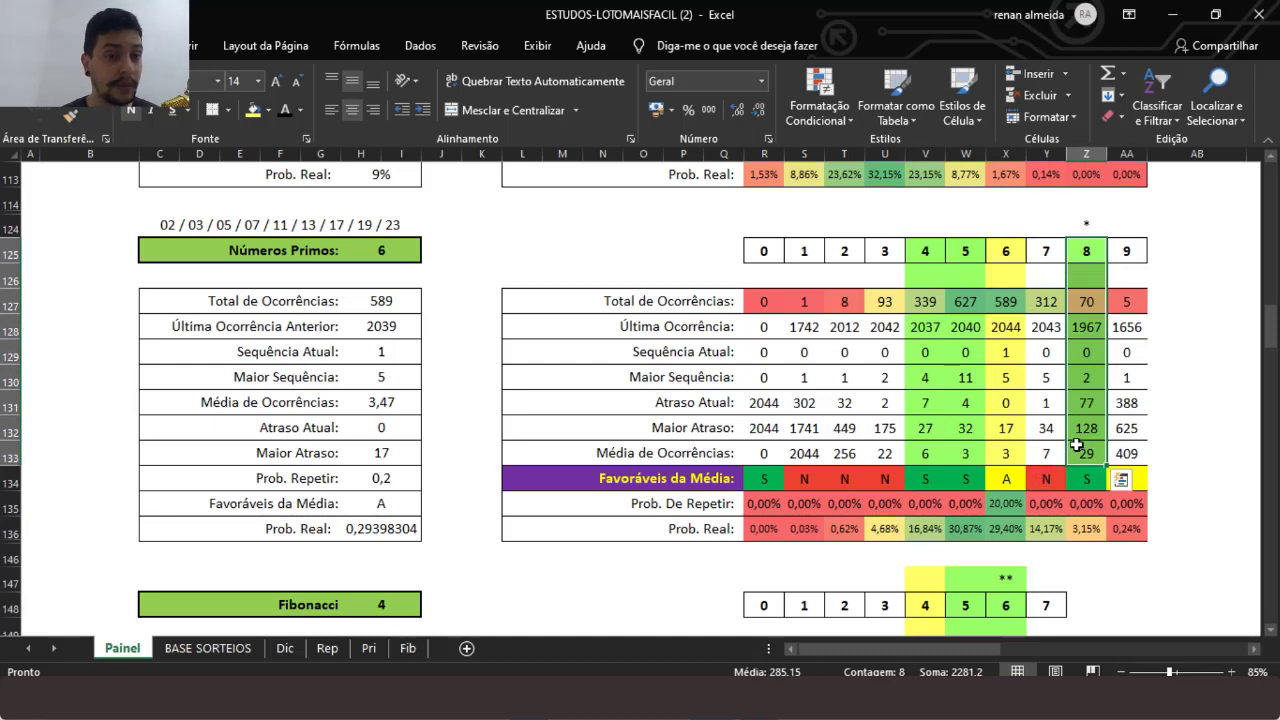
left_click(177, 229)
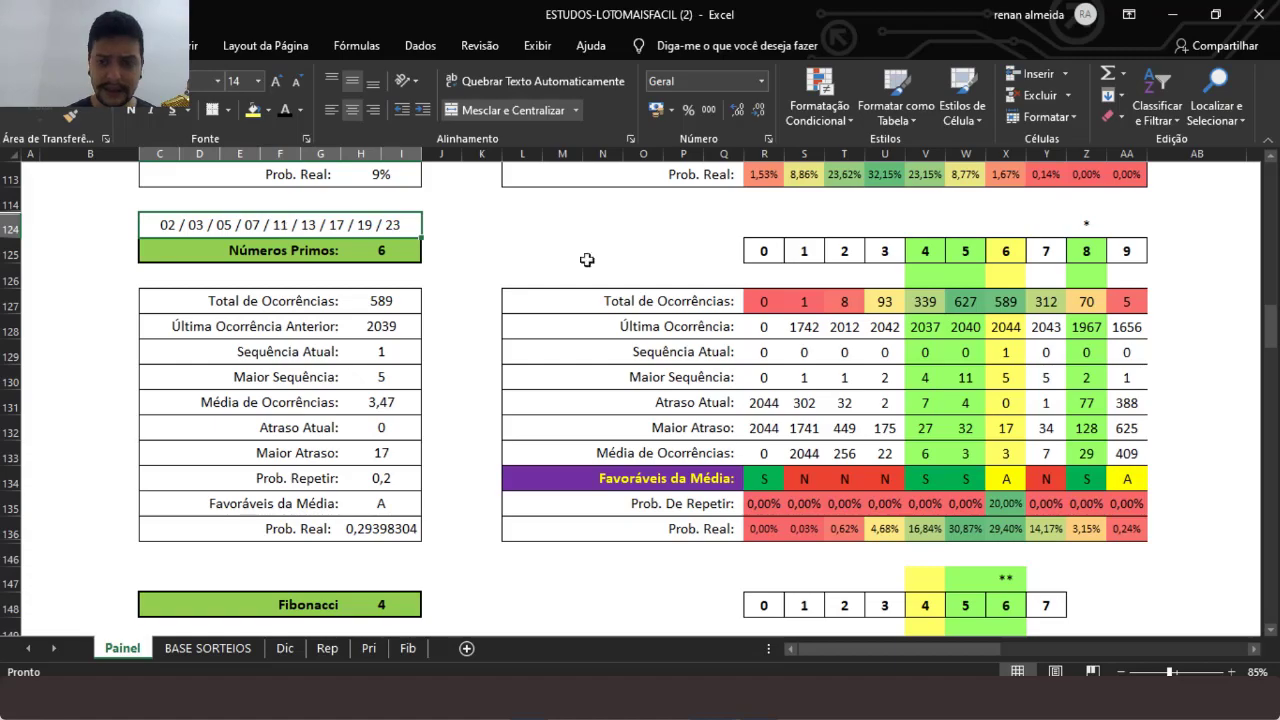
- Examine the Fibonacci statistics, comparing the column for 4 with those for 5 and 6
left_click(1268, 631)
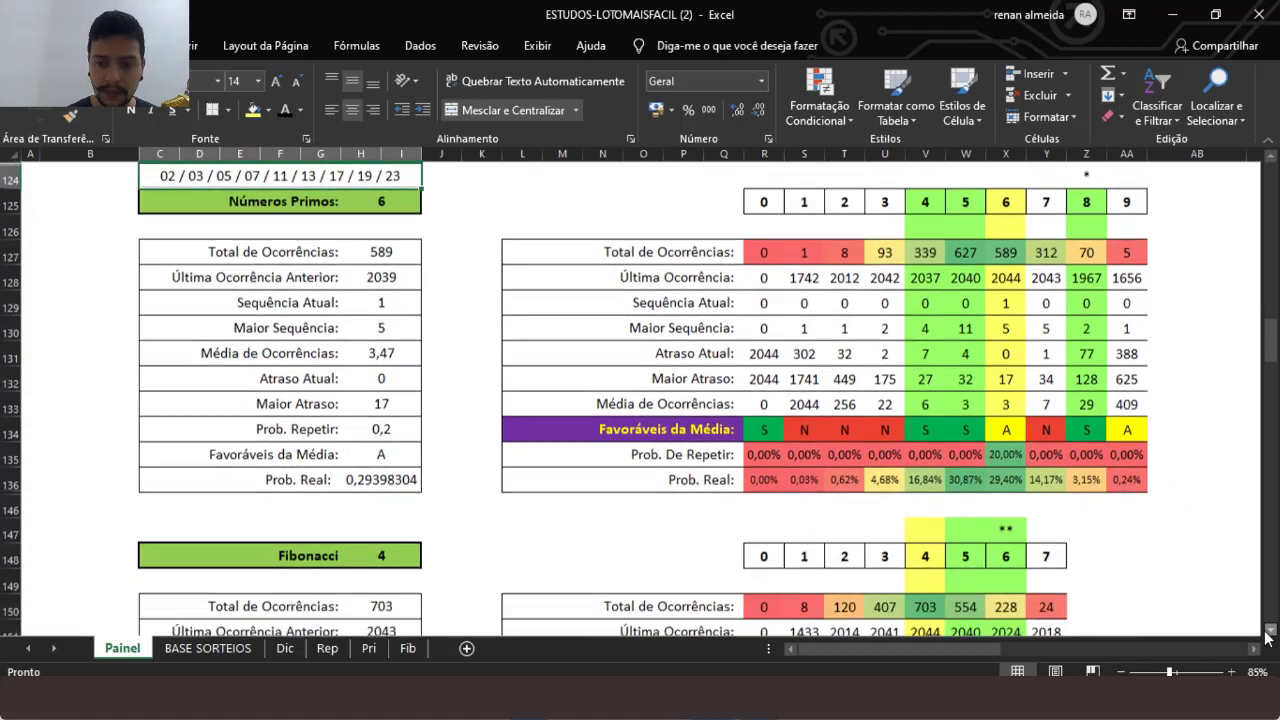
scroll(1134, 374, "down", 3)
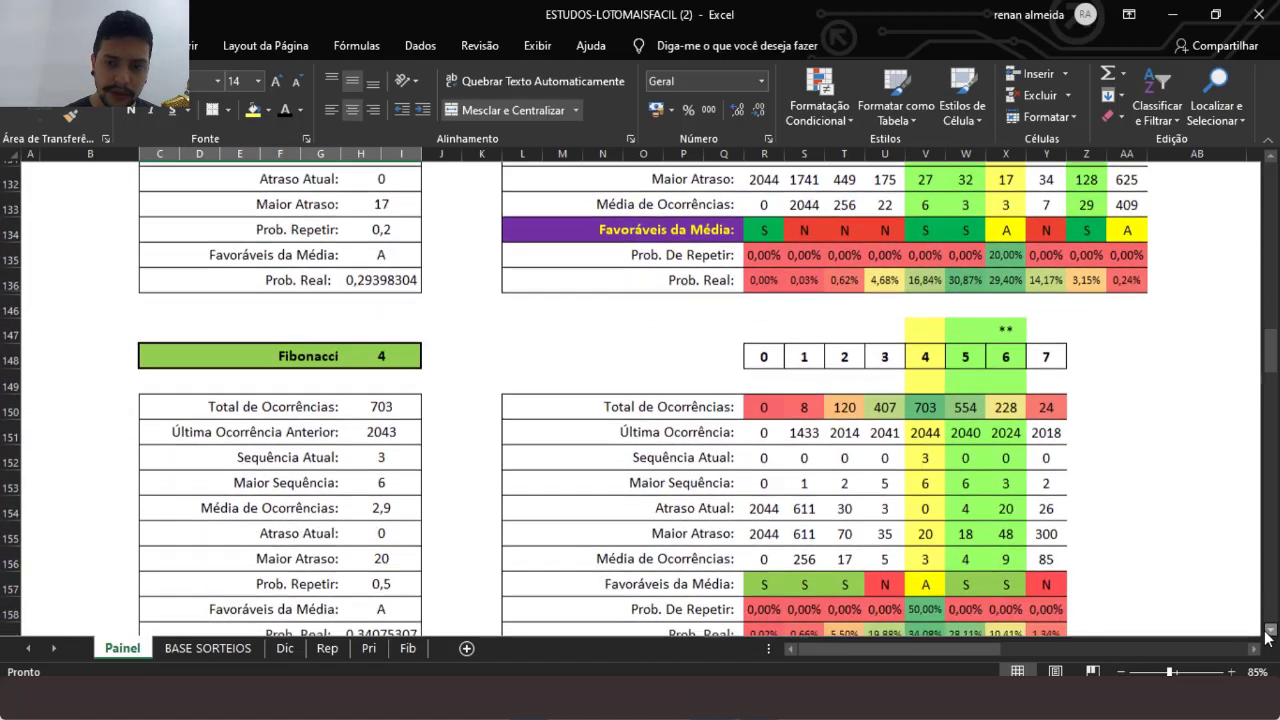
left_click_drag(926, 246, 922, 481)
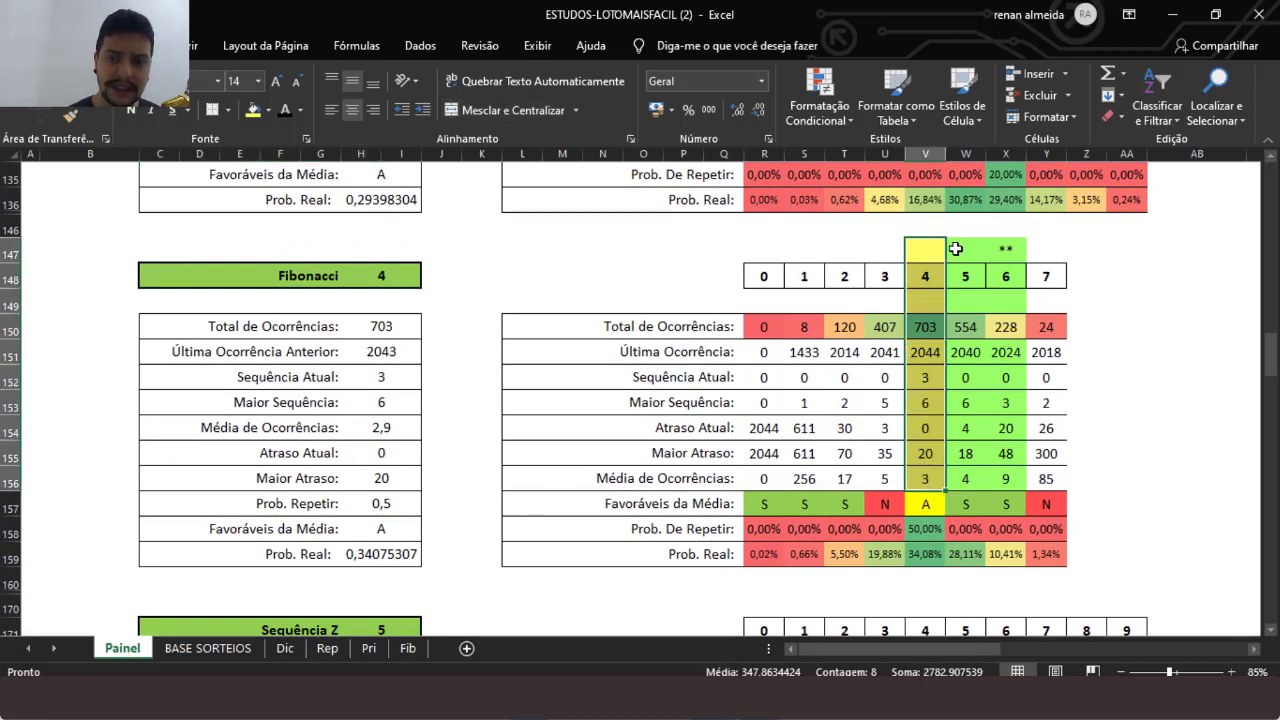
left_click_drag(956, 249, 996, 508)
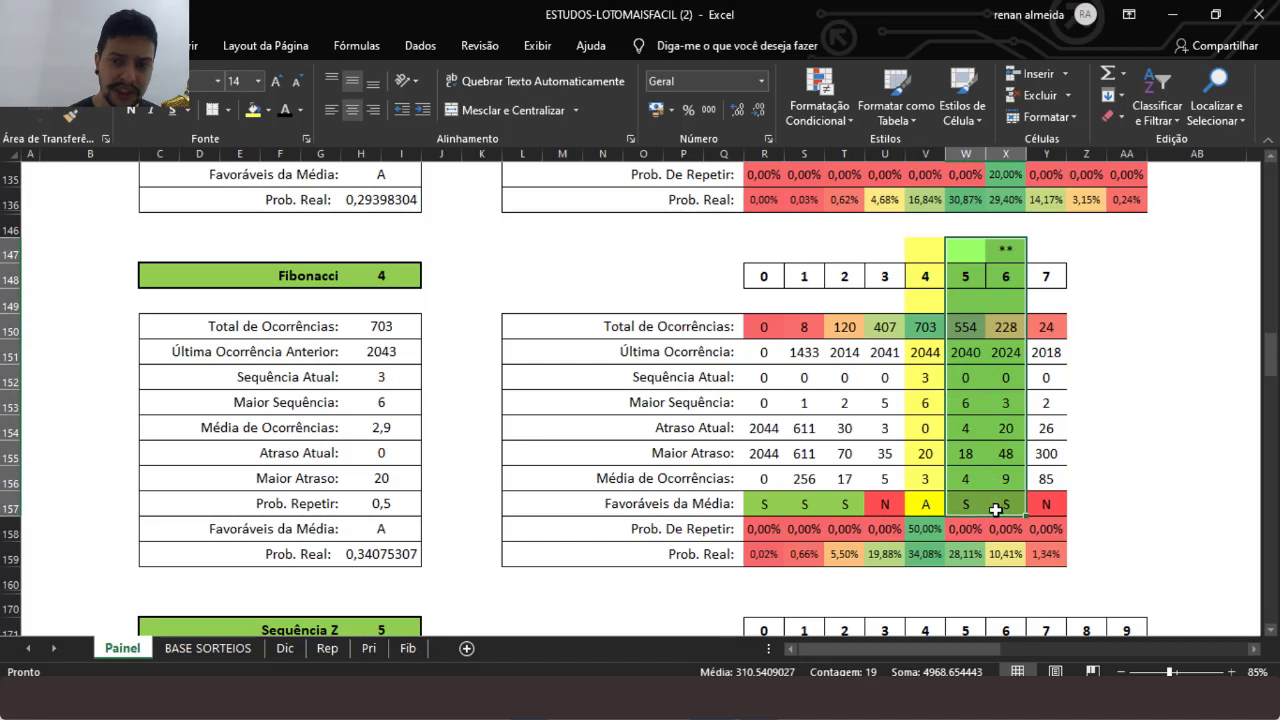
left_click(961, 273)
left_click_drag(928, 277, 1003, 477)
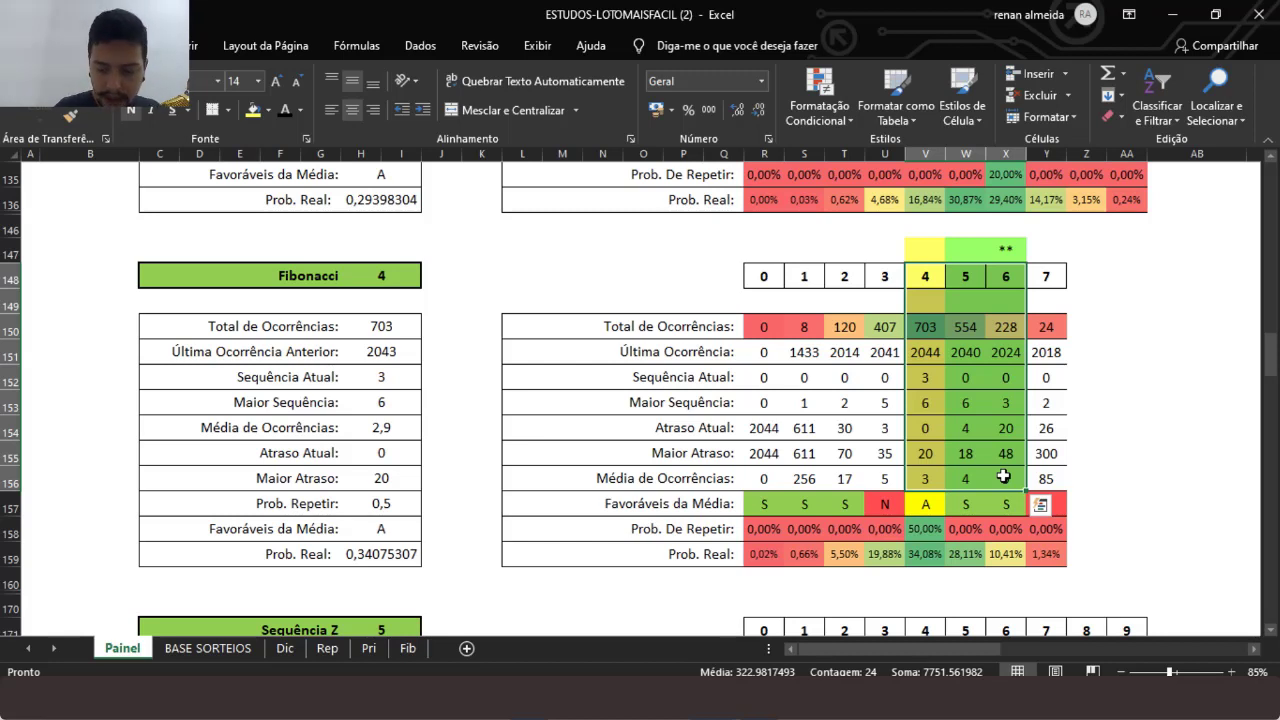
- Examine the multiples of 3 (Múltiplos de 3) statistics, comparing the columns for 3, 4 and 5
key("Down")
key("Down")
key("Down")
key("Down")
key("Down")
key("Down")
key("Down")
key("Down")
key("Down")
key("Down")
key("Down")
key("Down")
key("Down")
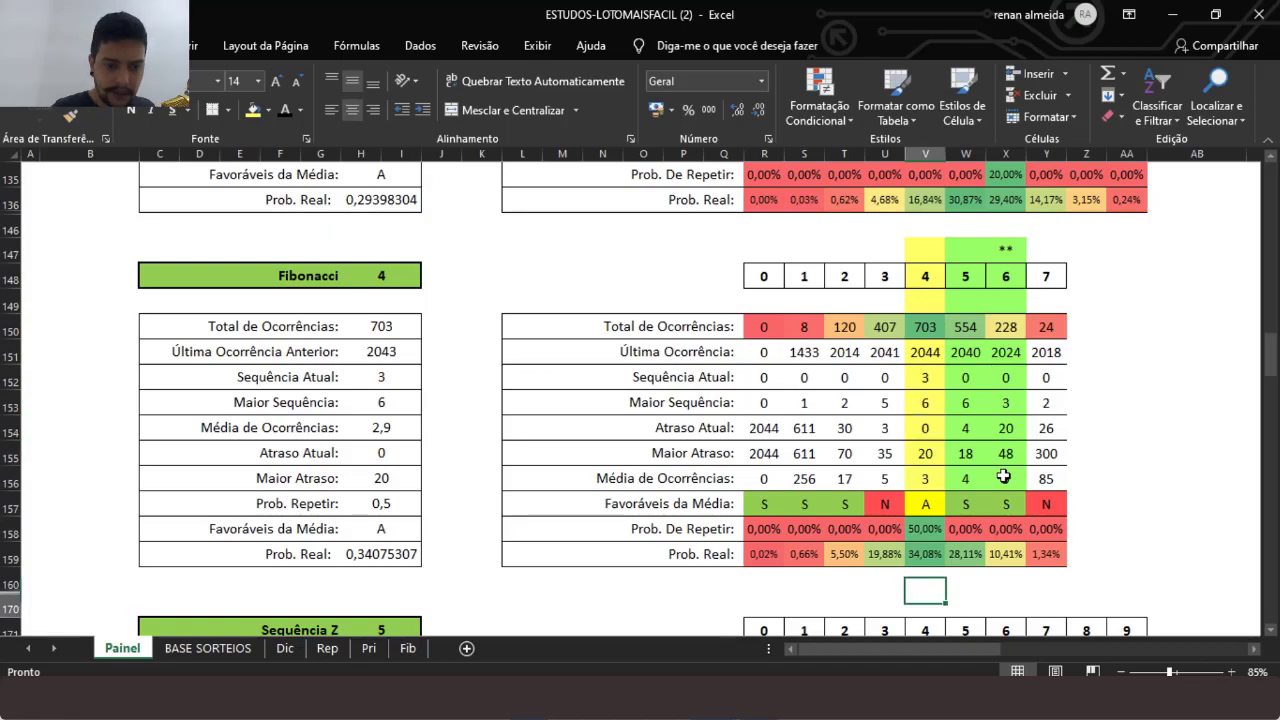
key("Down")
key("Down")
key("Down")
key("Down")
key("Down")
key("Down")
key("Down")
key("Down")
key("Down")
key("Down")
key("Down")
key("Down")
key("Down")
key("Down")
key("Down")
key("Down")
key("Down")
key("Down")
key("Down")
key("Down")
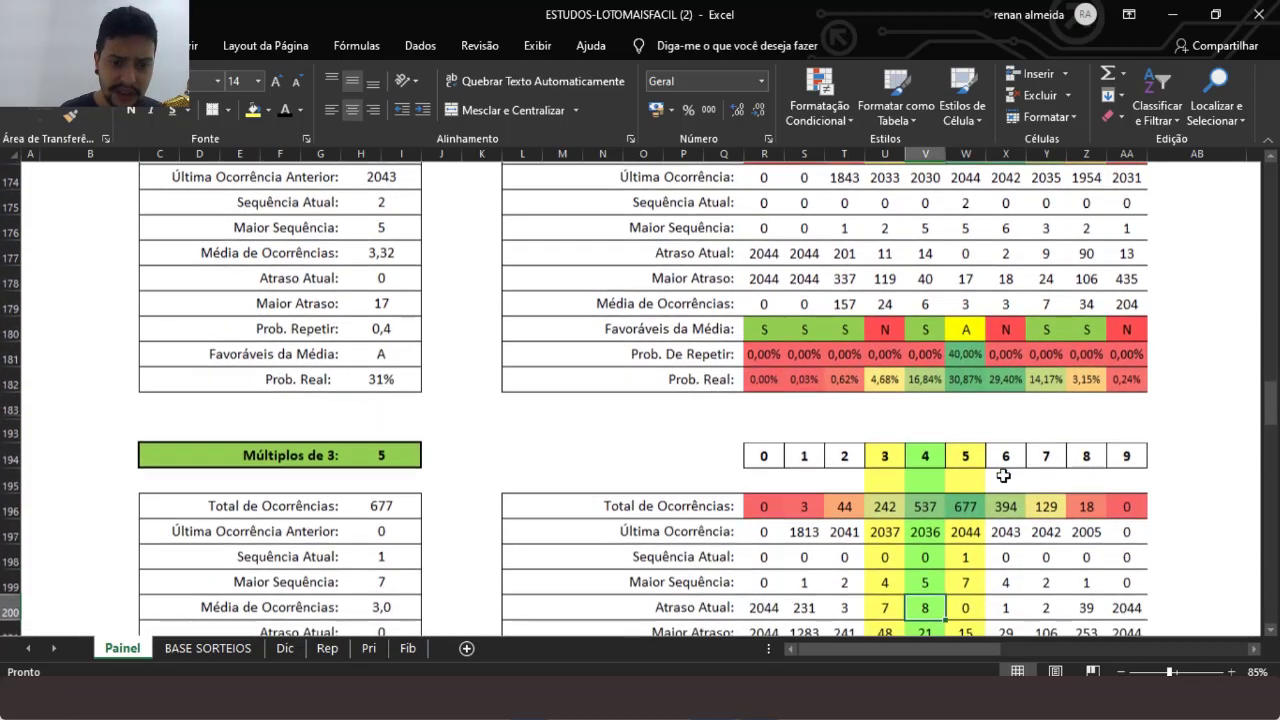
key("Down")
key("Down")
key("Down")
key("Down")
key("Down")
key("Down")
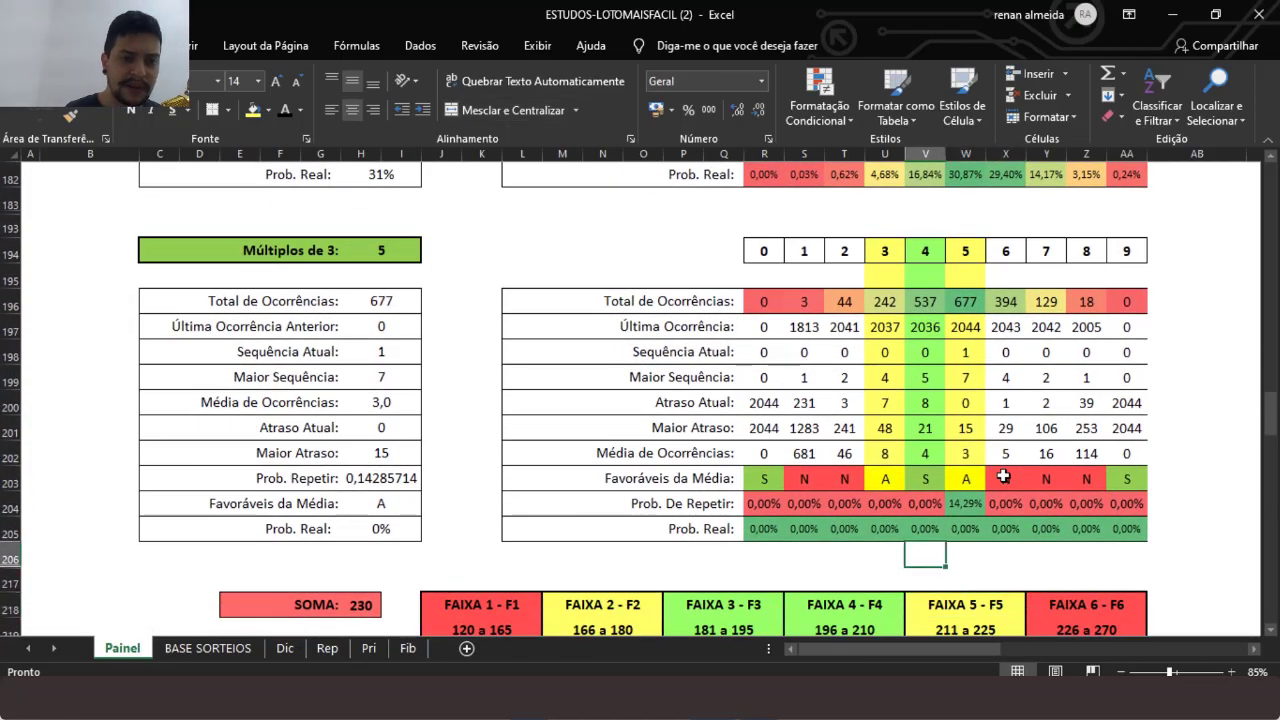
key("Up")
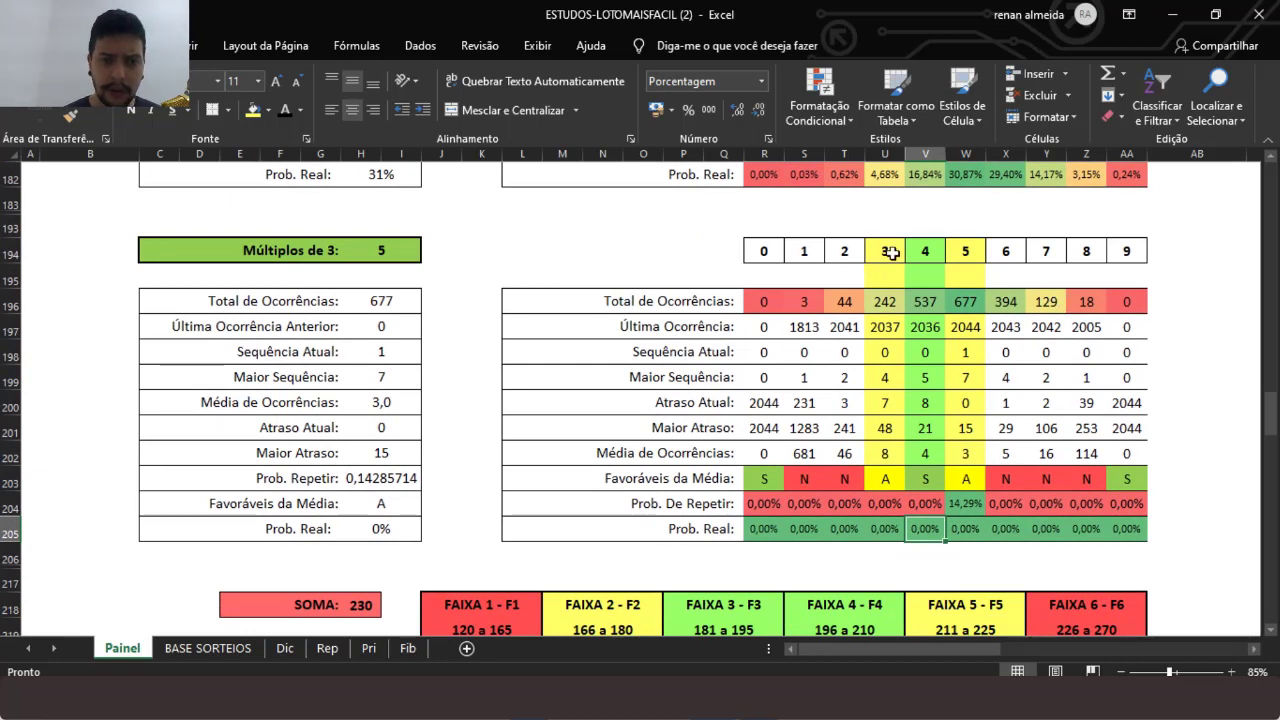
left_click_drag(966, 252, 966, 451)
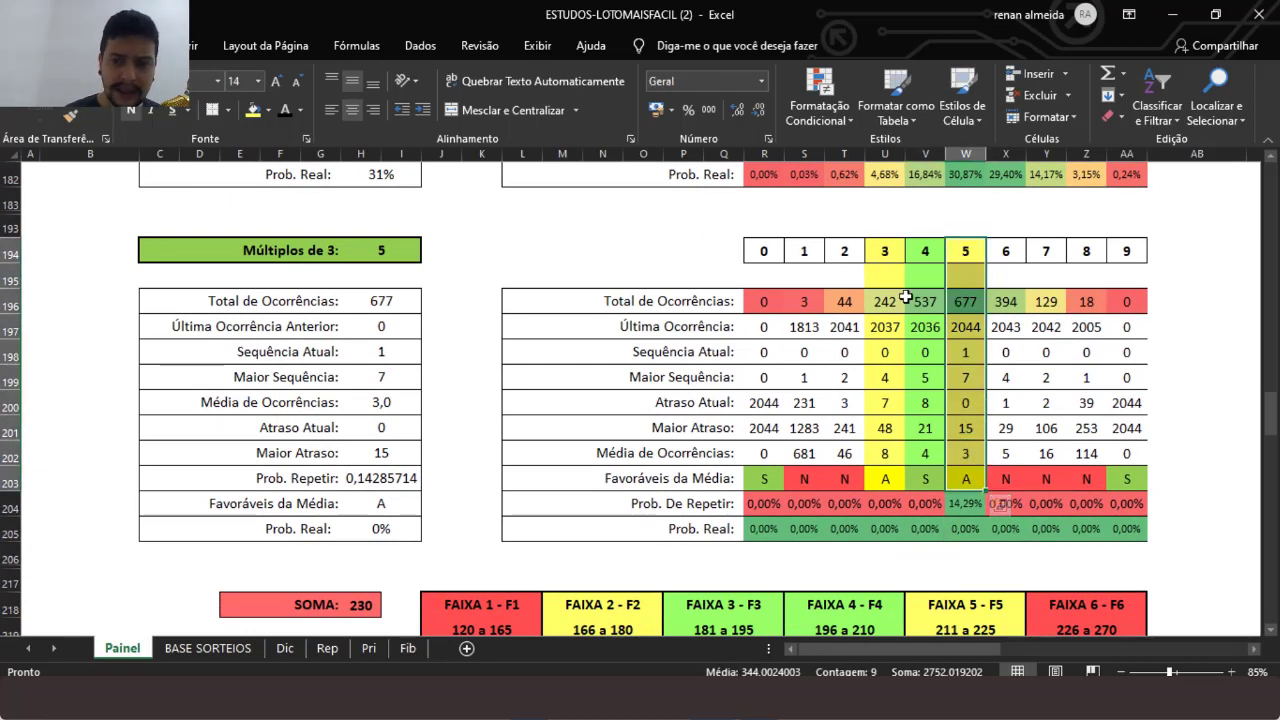
left_click_drag(889, 251, 889, 457)
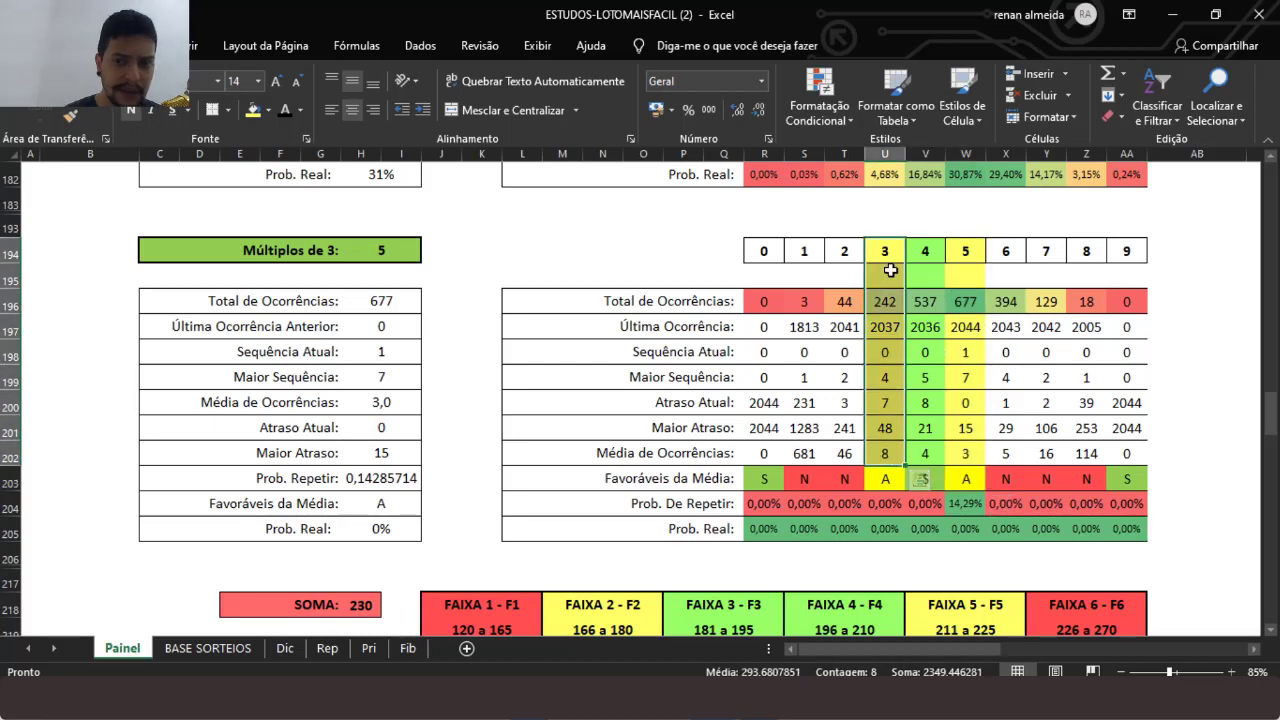
left_click_drag(884, 251, 958, 461)
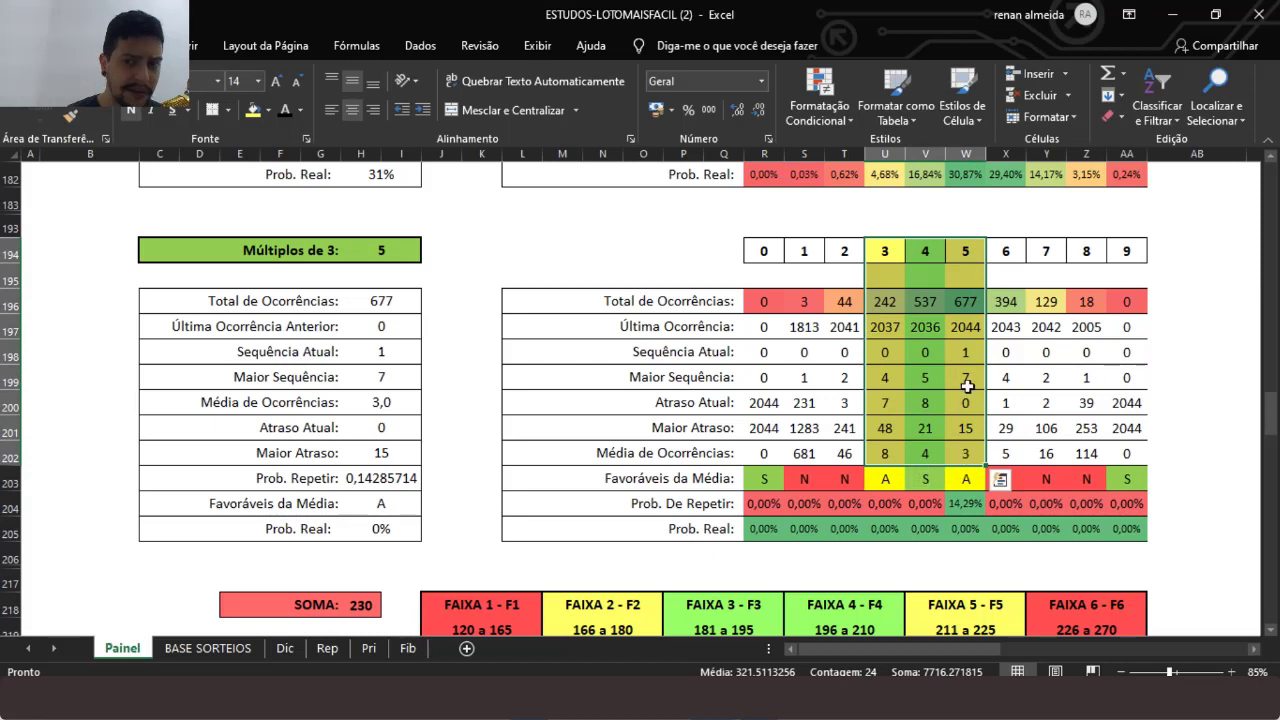
left_click_drag(886, 250, 960, 452)
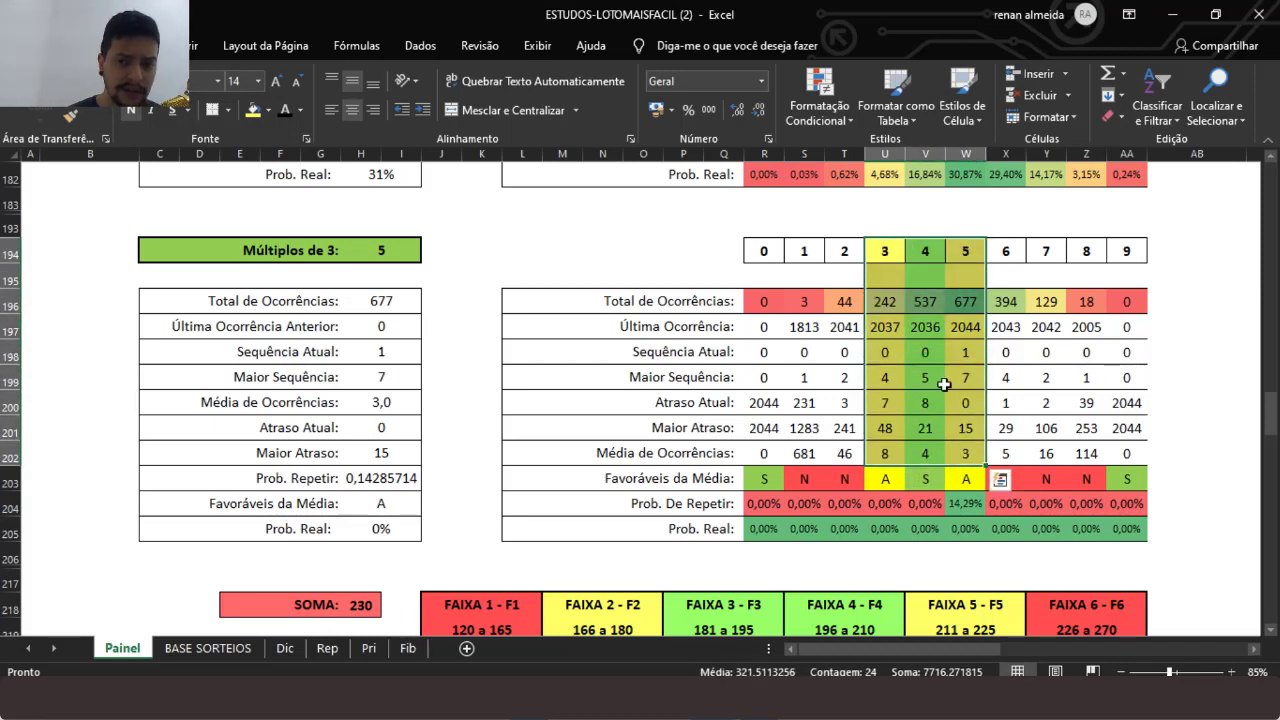
left_click(884, 250)
left_click(970, 257)
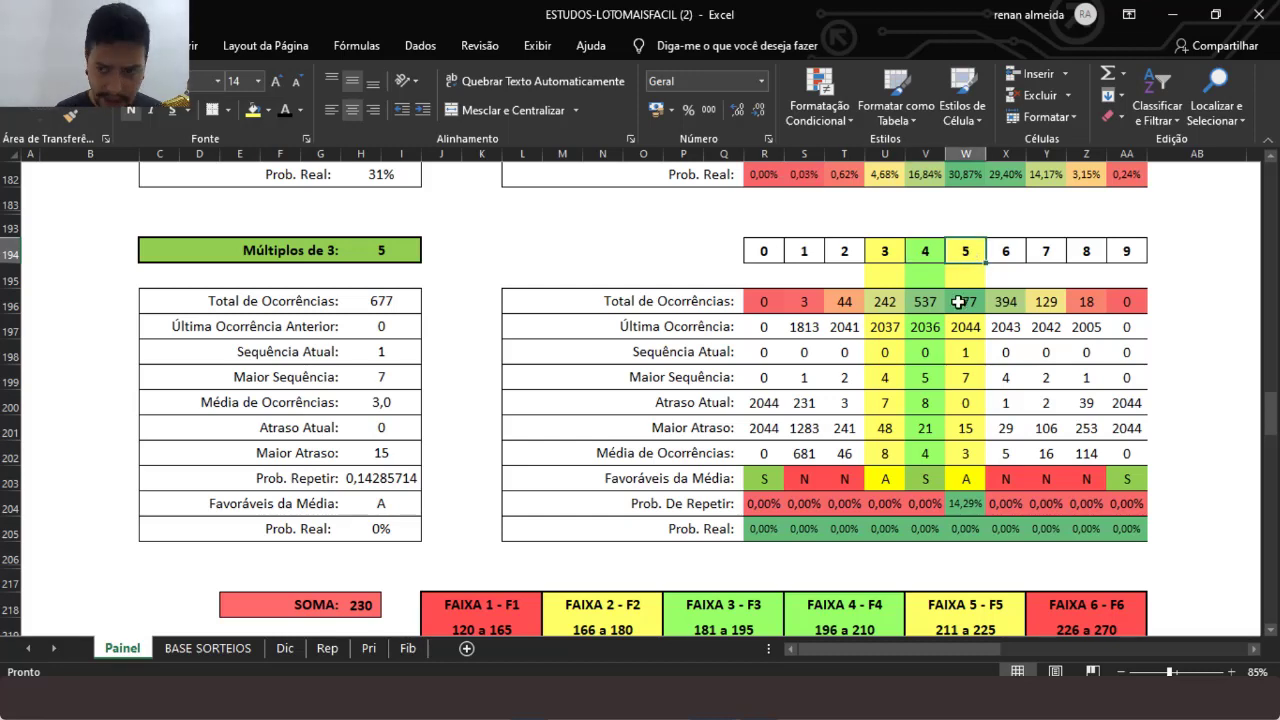
- Compare the sum (Soma) of the drawn numbers with the sum ranges, checking Faixa 6 - F6
left_click(1271, 630)
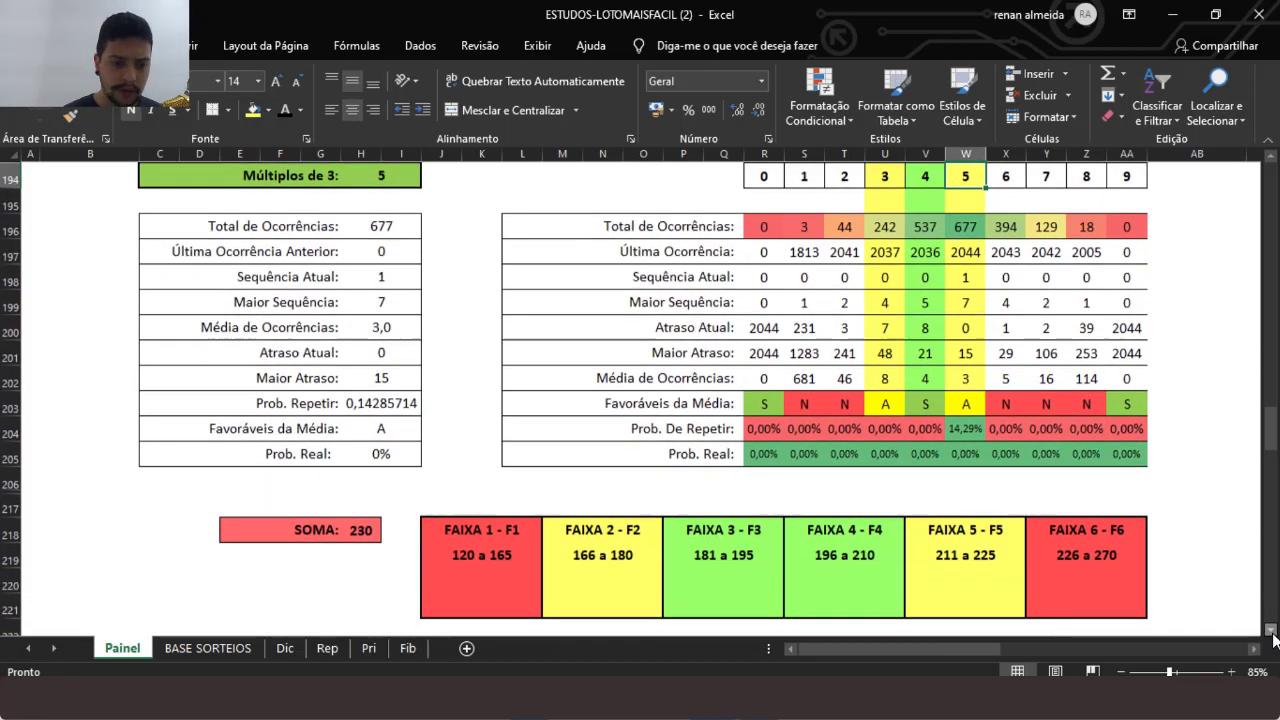
scroll(1275, 640, "down", 4)
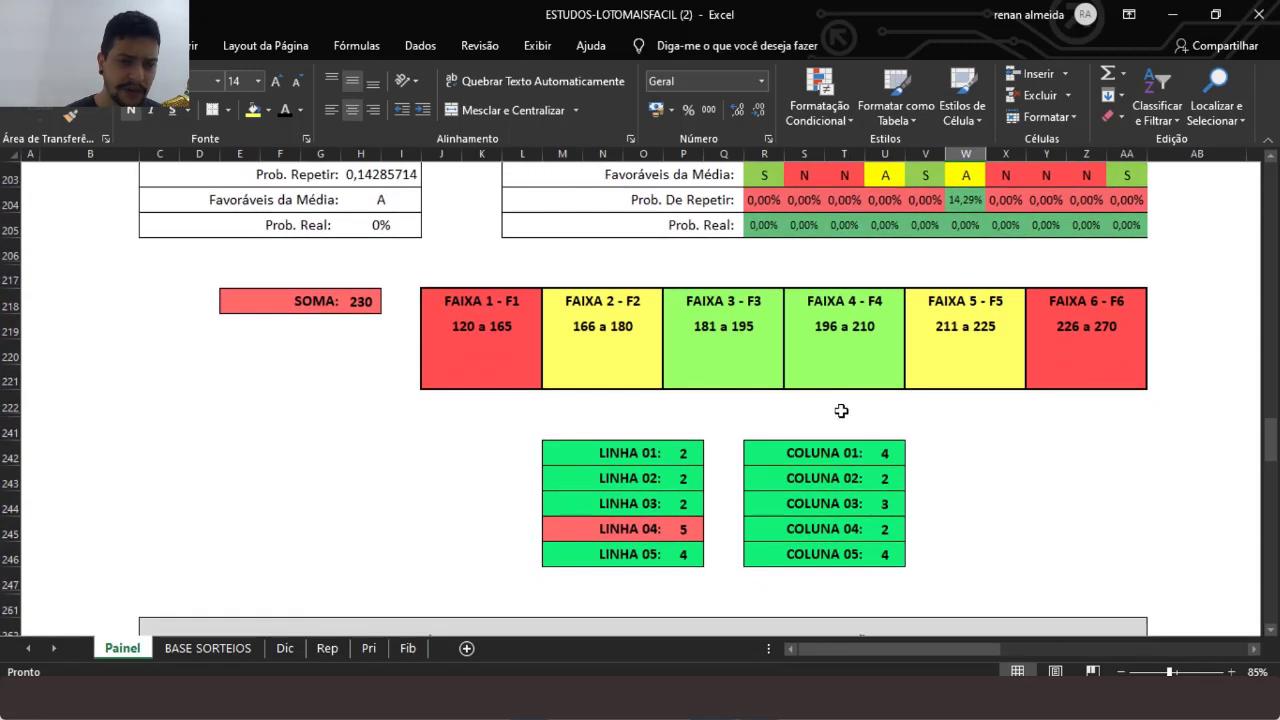
left_click_drag(1062, 285, 1108, 378)
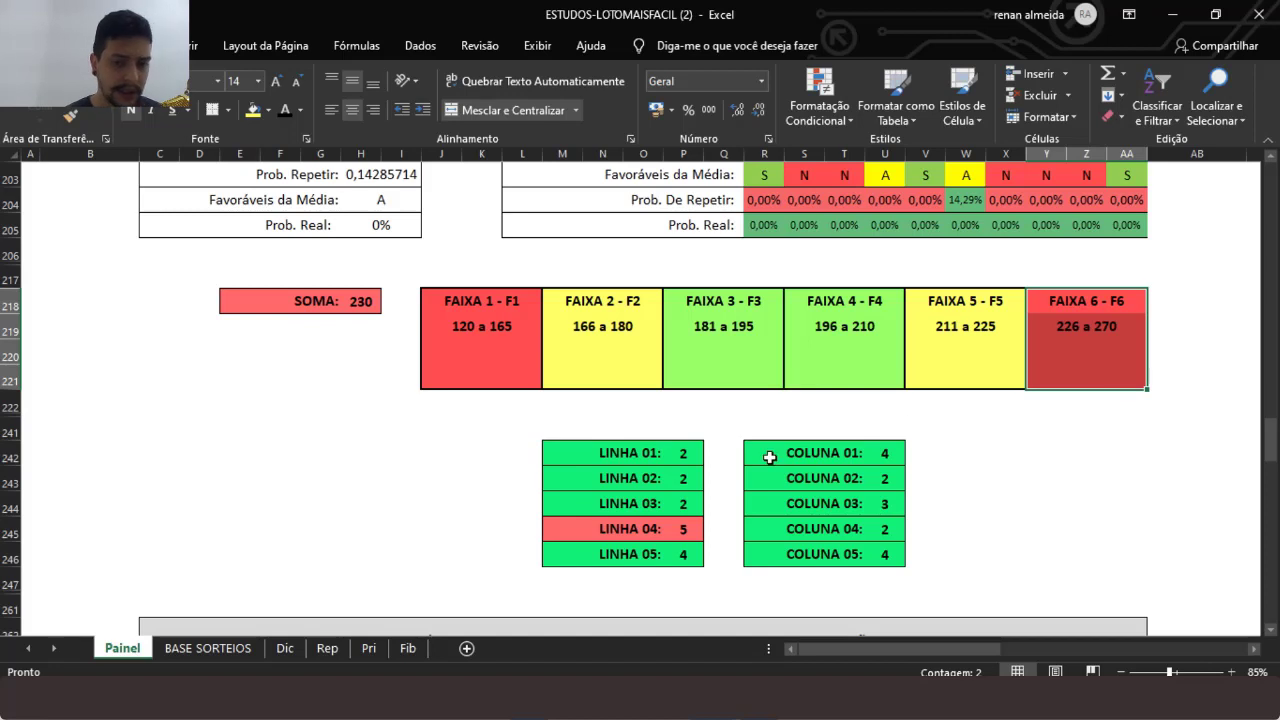
- Check the quantity of drawn numbers in each row, from Linha 01 to Linha 05
left_click(691, 455)
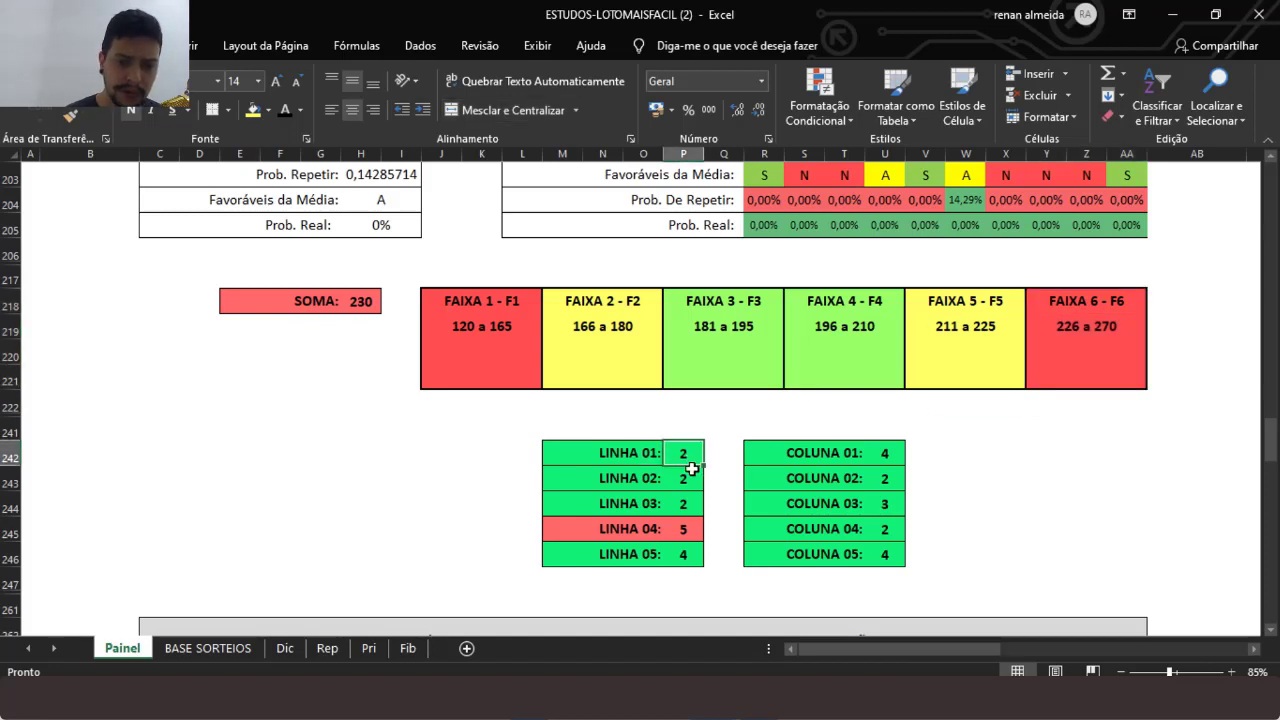
left_click(691, 481)
left_click(697, 502)
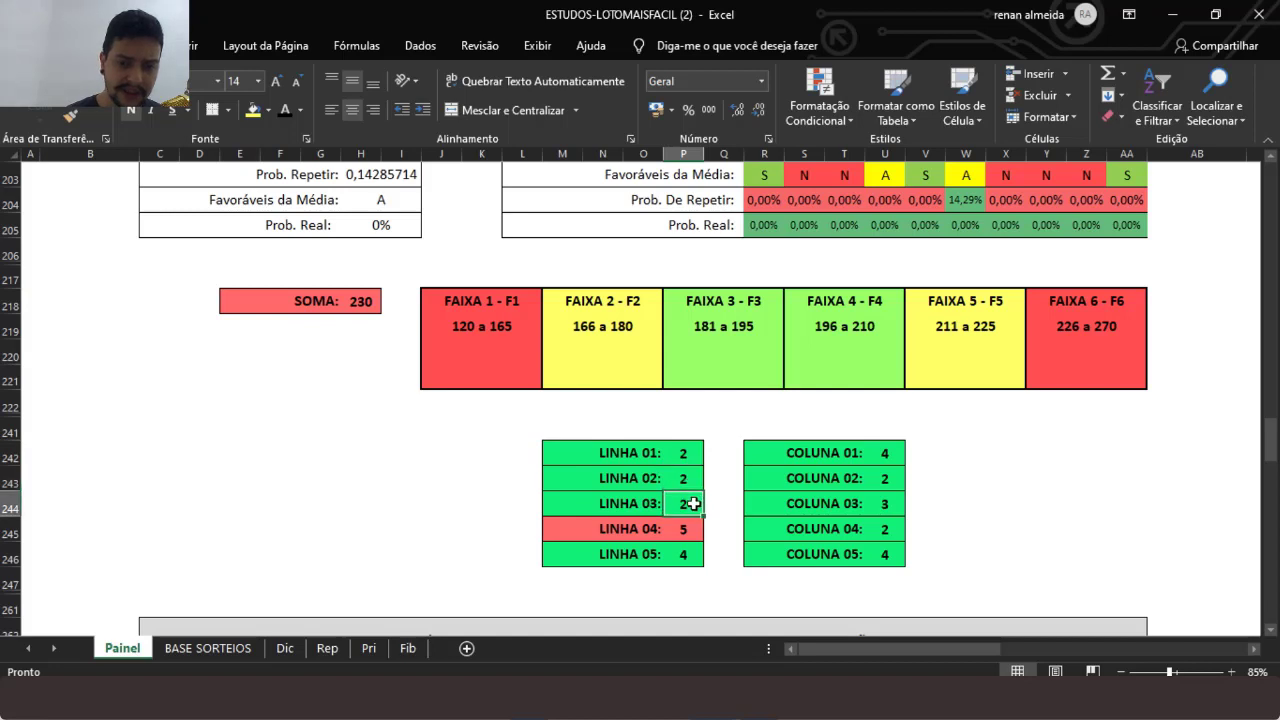
left_click(688, 529)
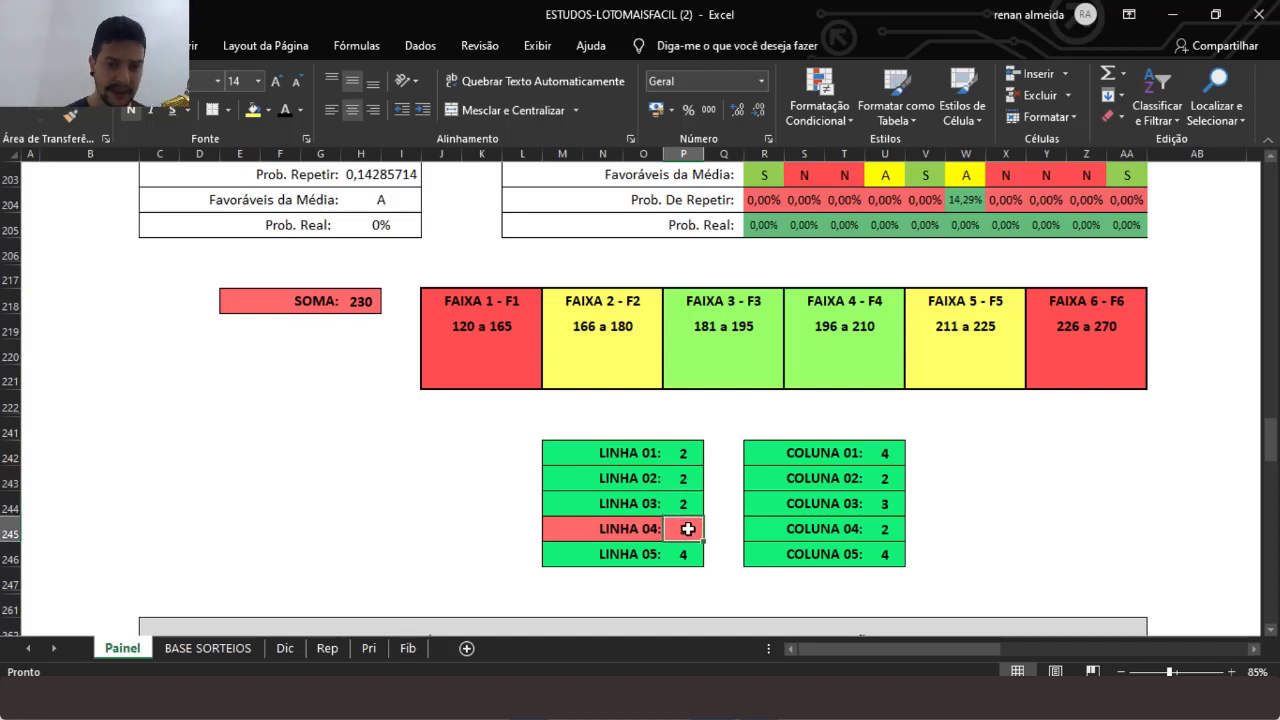
left_click(686, 554)
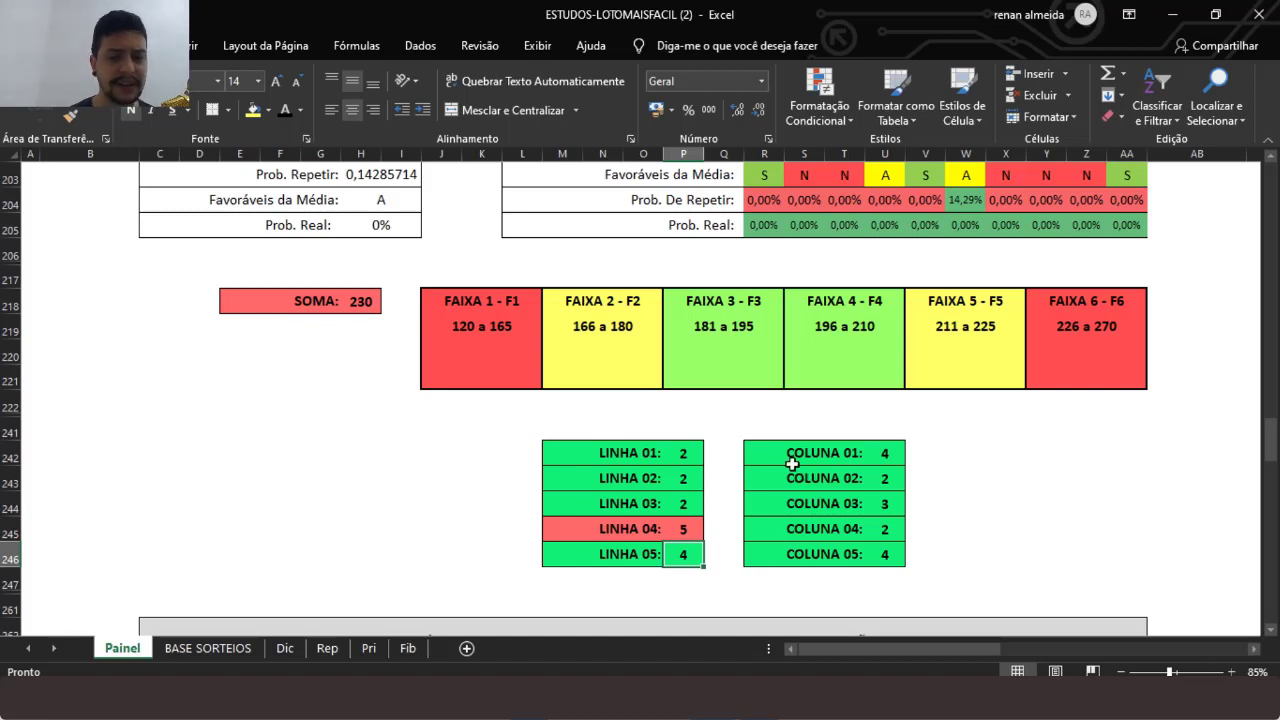
- Check the quantity of drawn numbers in each column, from Coluna 01 to Coluna 05
left_click(892, 453)
left_click(890, 478)
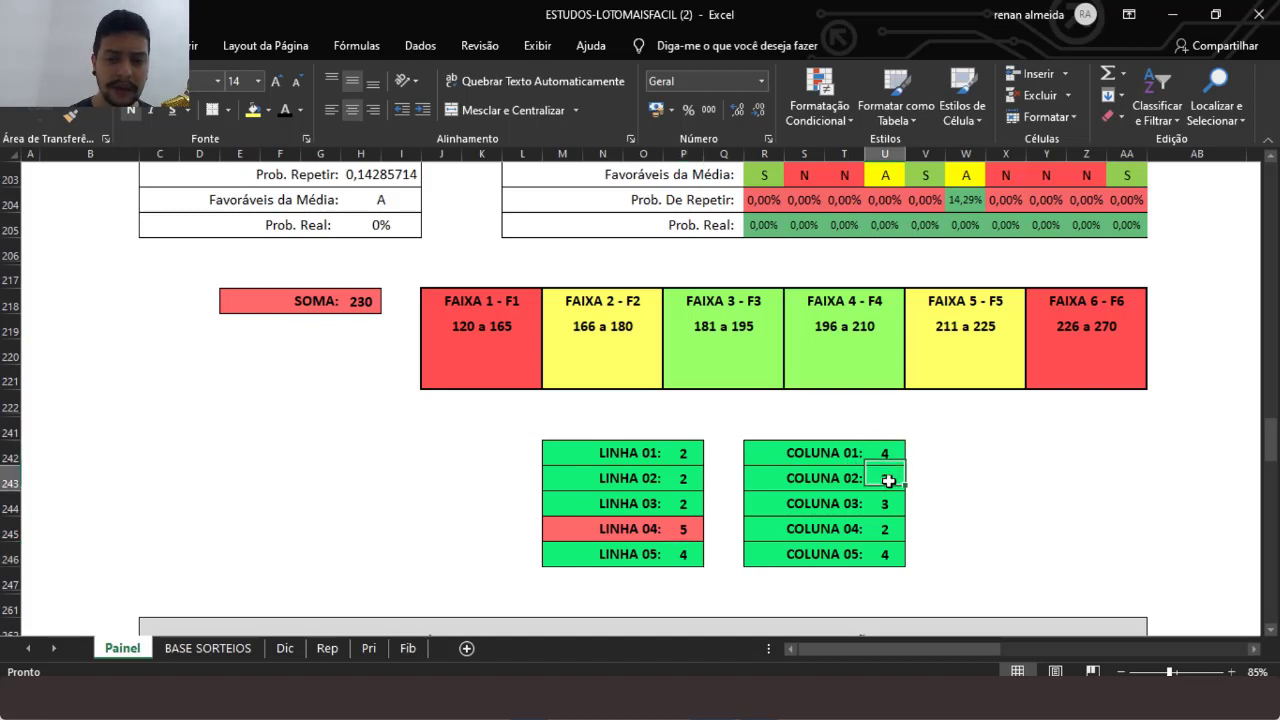
left_click(891, 503)
left_click(895, 530)
left_click(893, 554)
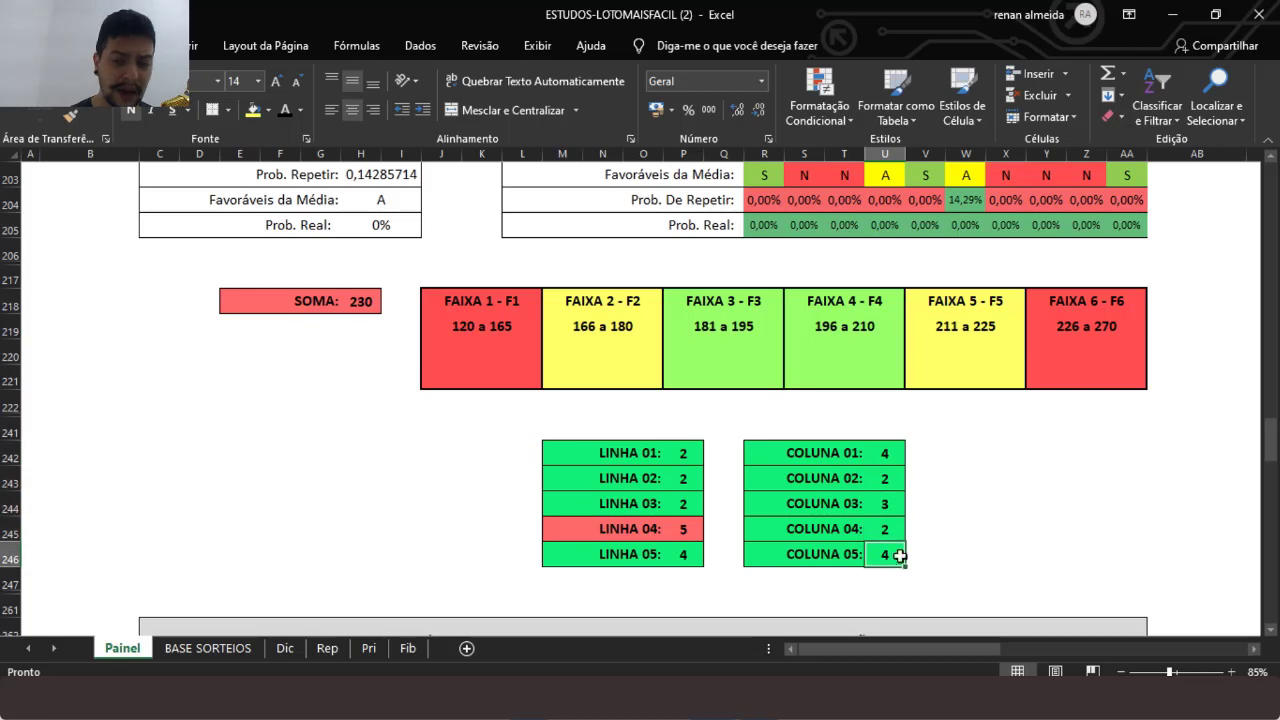
left_click(1270, 630)
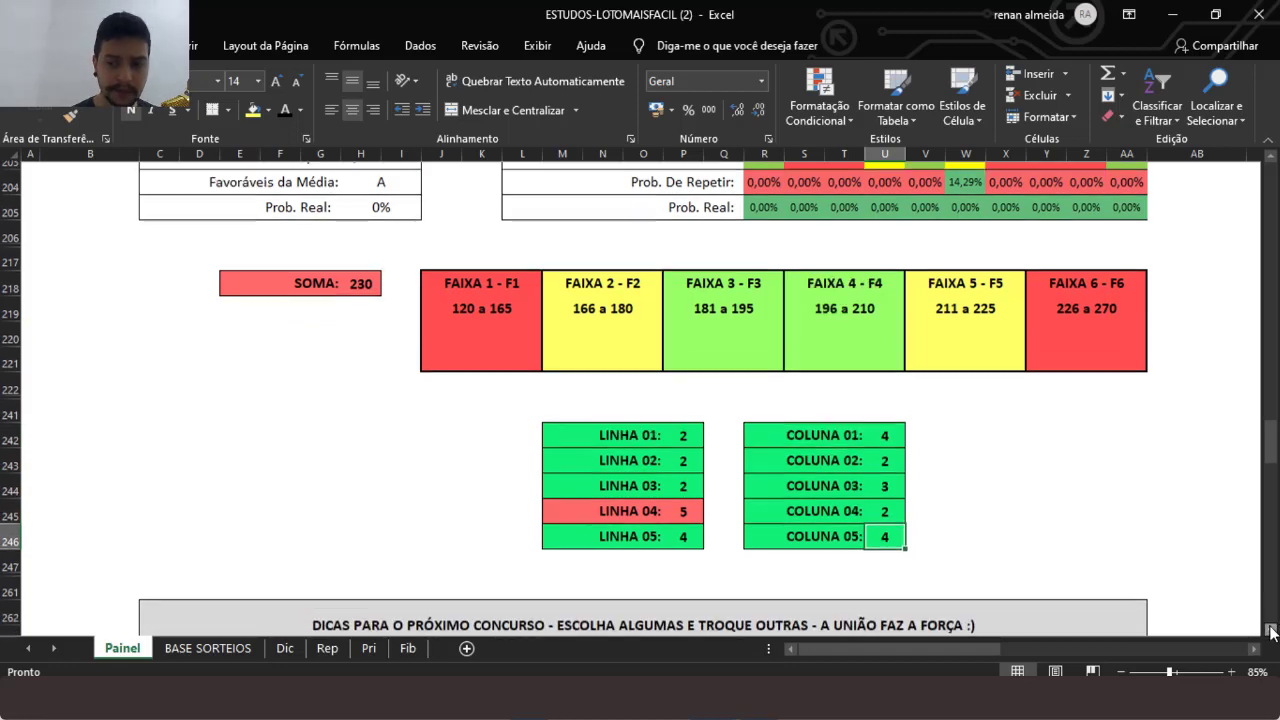
- Copy the ÚLTIMO row's numbers (C328:AA328) and paste them as values into the yellow row starting at C346
left_click_drag(1270, 630, 1271, 633)
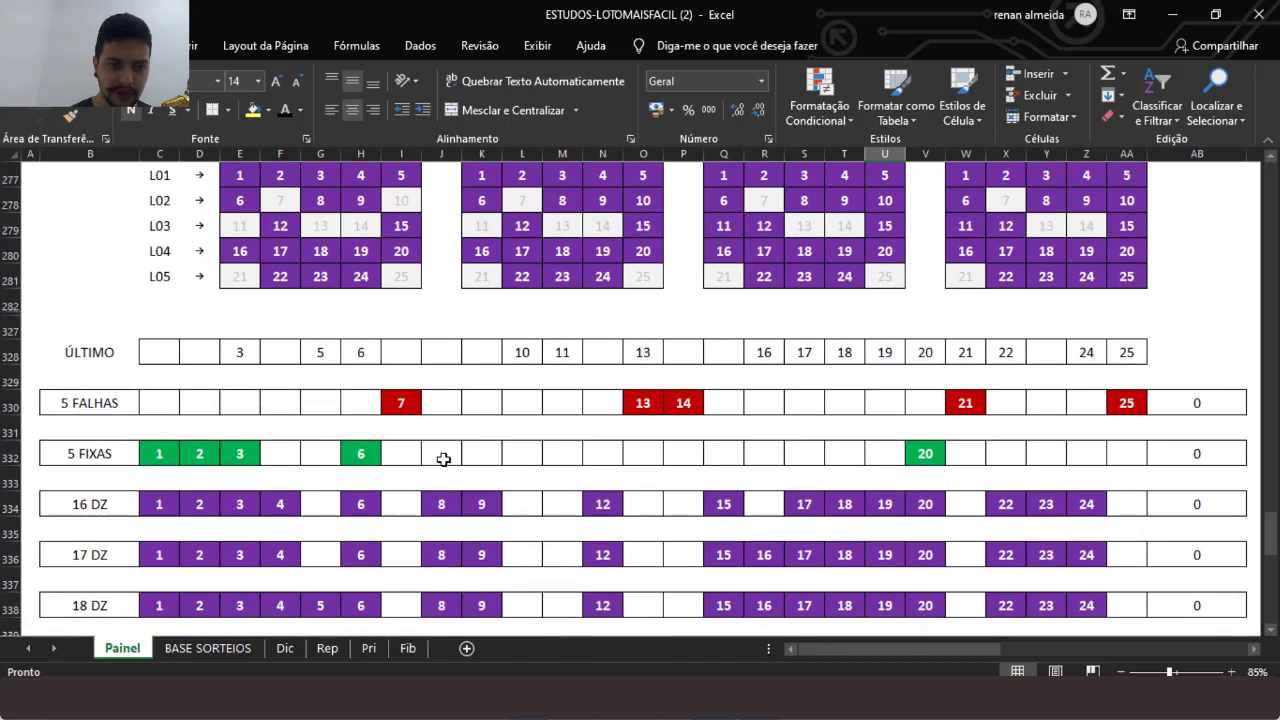
left_click_drag(155, 352, 1118, 352)
key("ctrl+c")
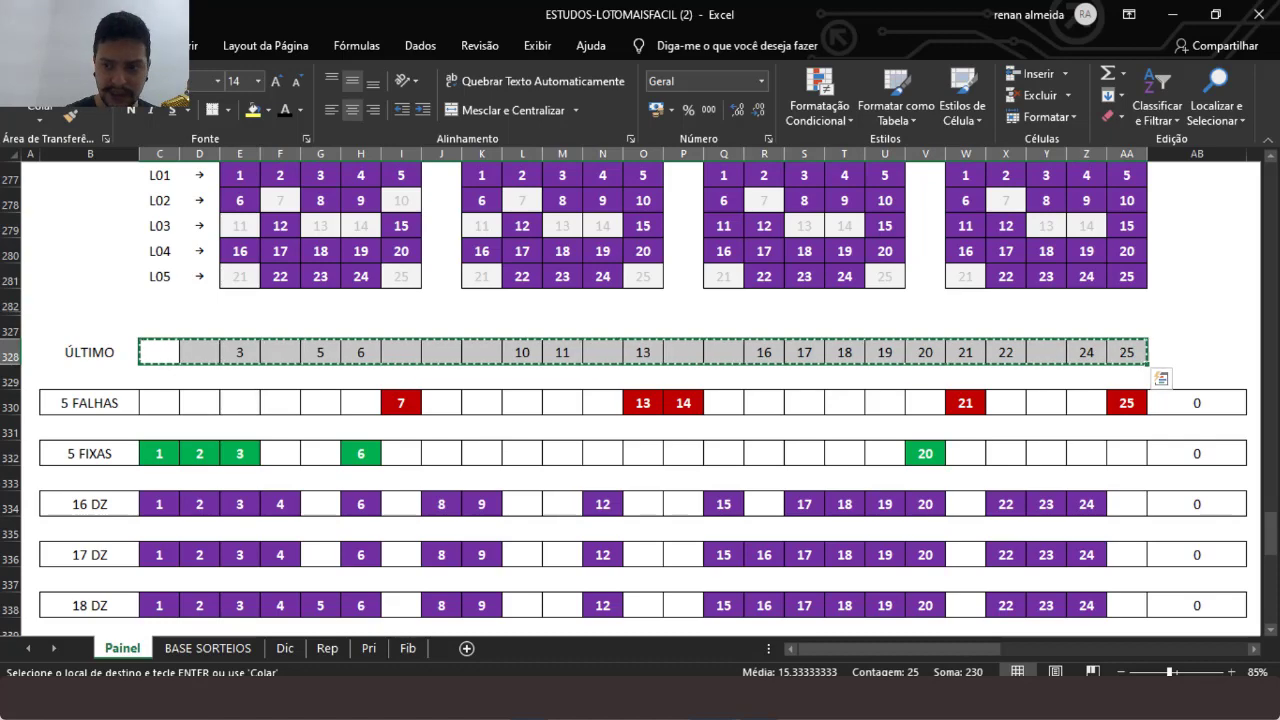
left_click_drag(1271, 633, 1271, 633)
left_click(162, 500)
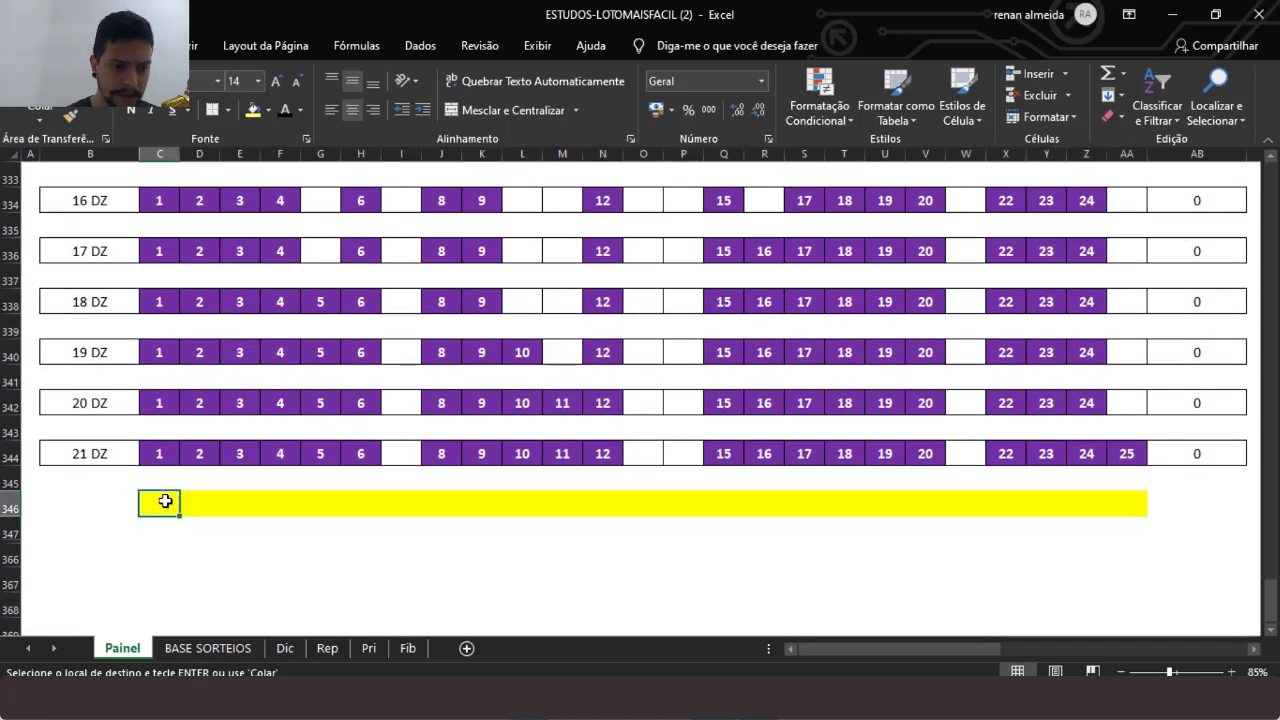
right_click(162, 502)
left_click(233, 161)
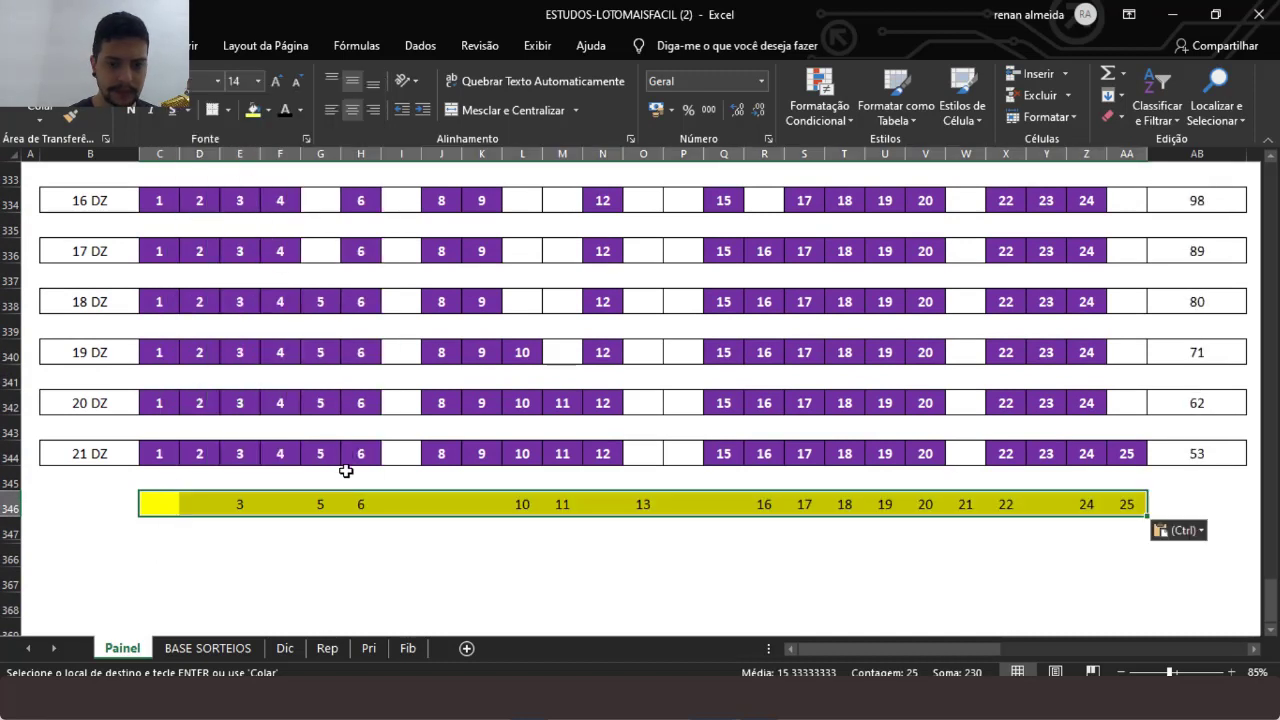
- Clear every blank-looking cell between the drawn numbers in the yellow row 346, from column C to column AA
left_click(167, 504)
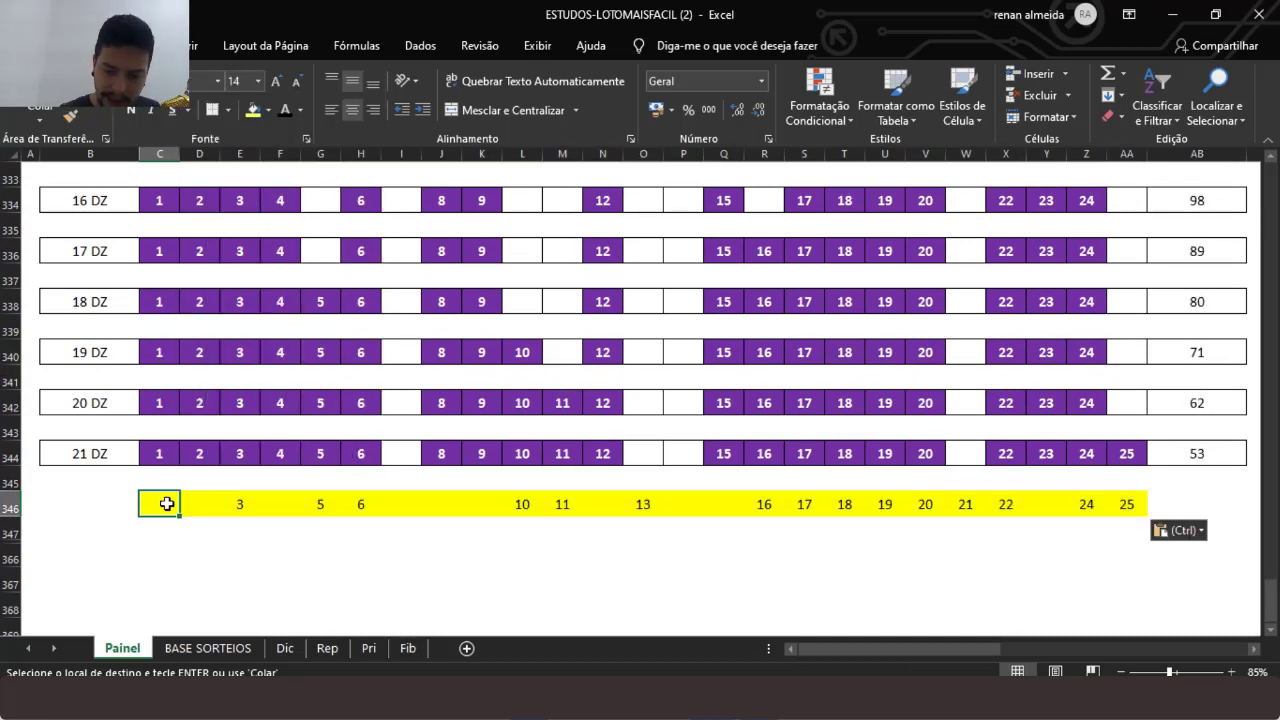
key("Delete")
key("Right")
key("Right")
key("Right")
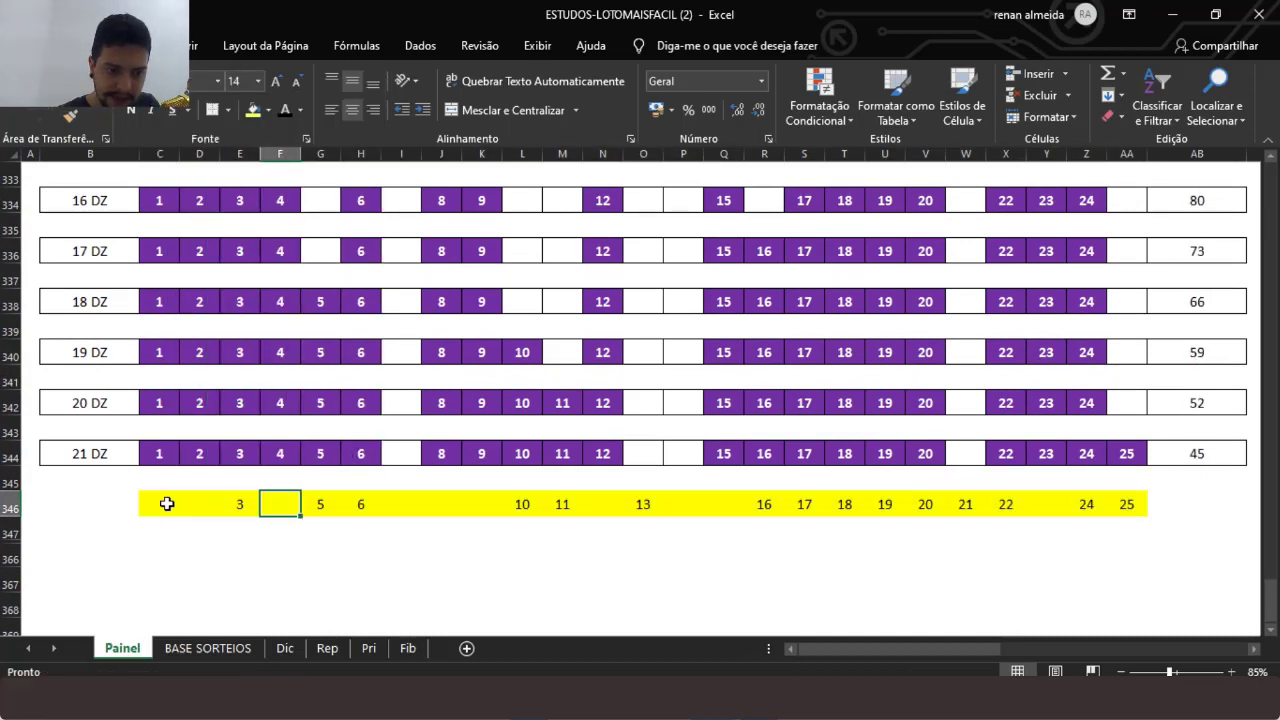
key("Right")
key("Right")
key("Right")
key("Right")
key("Right")
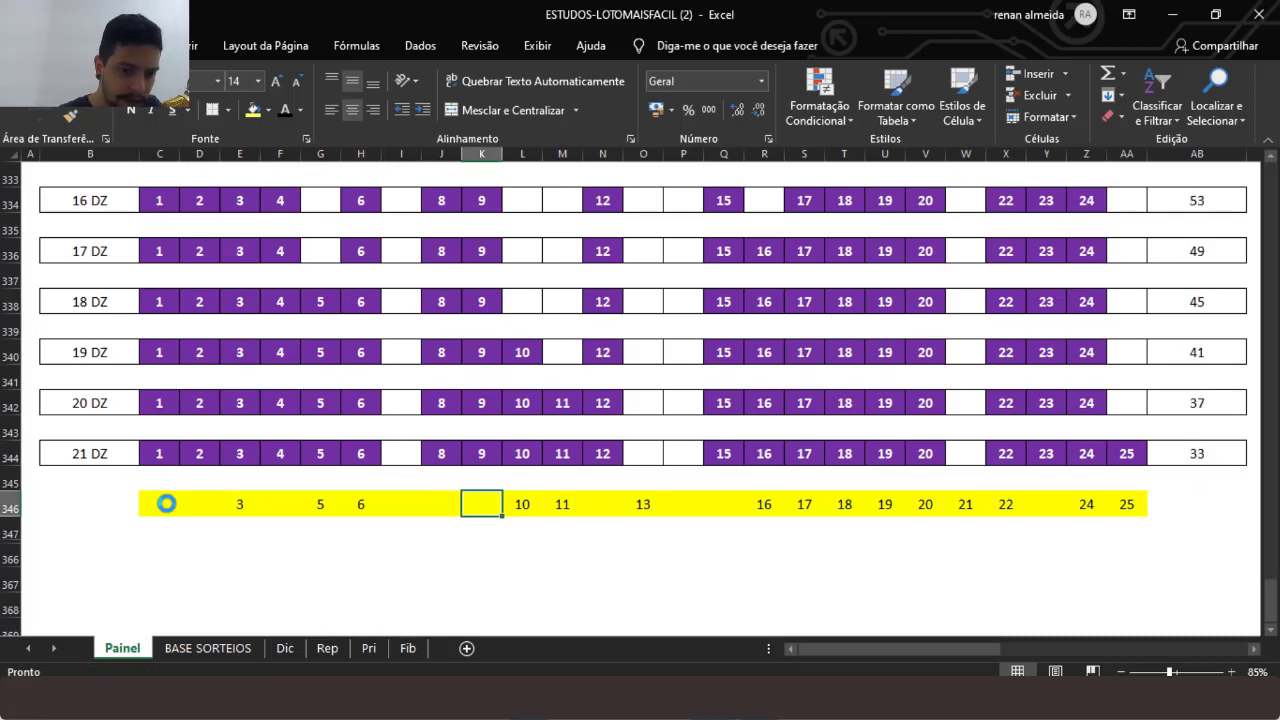
key("Right")
key("Right")
key("Right")
key("Right")
key("Right")
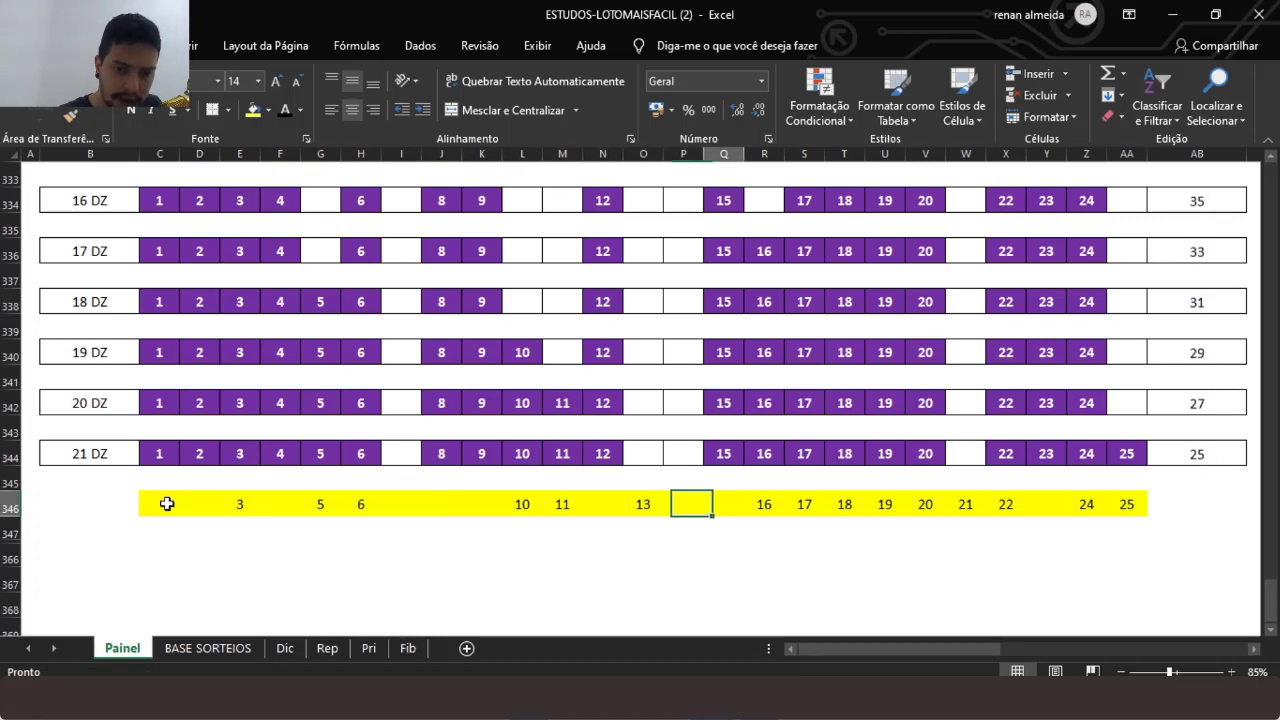
key("Right")
key("Right")
key("Right")
key("Right")
key("Right")
key("Right")
key("Right")
key("Right")
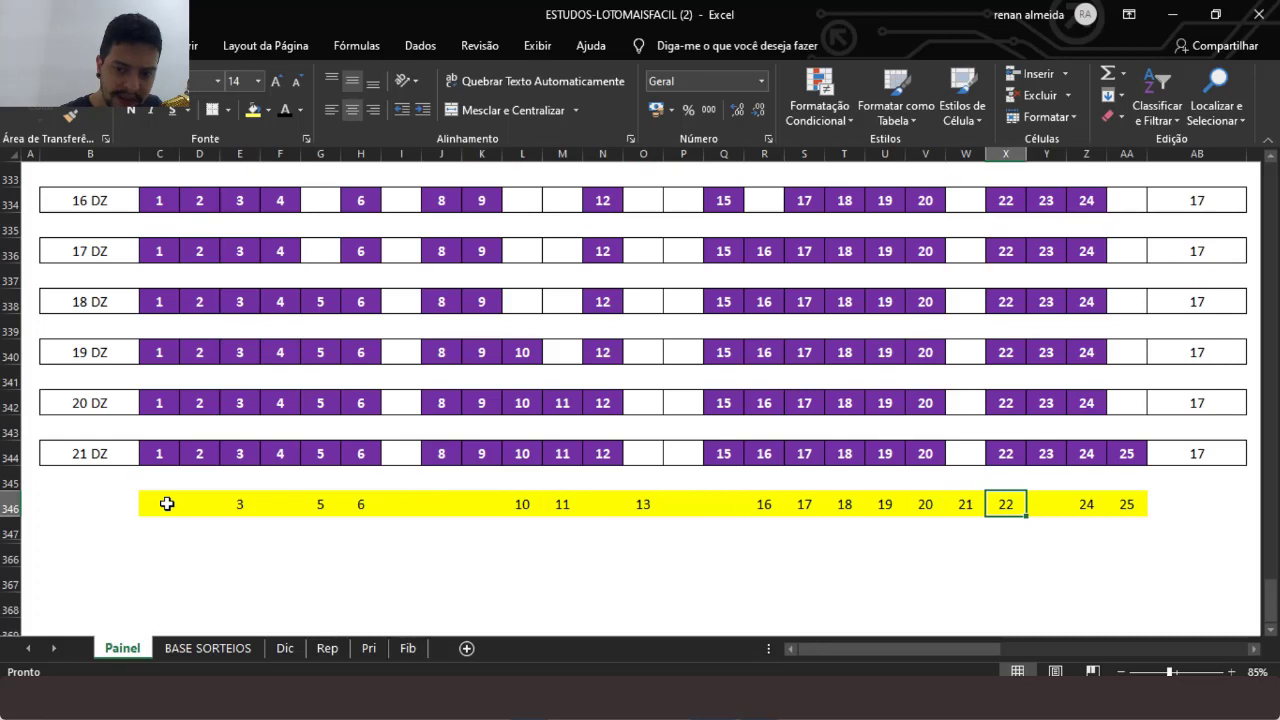
key("Right")
key("Right")
key("Right")
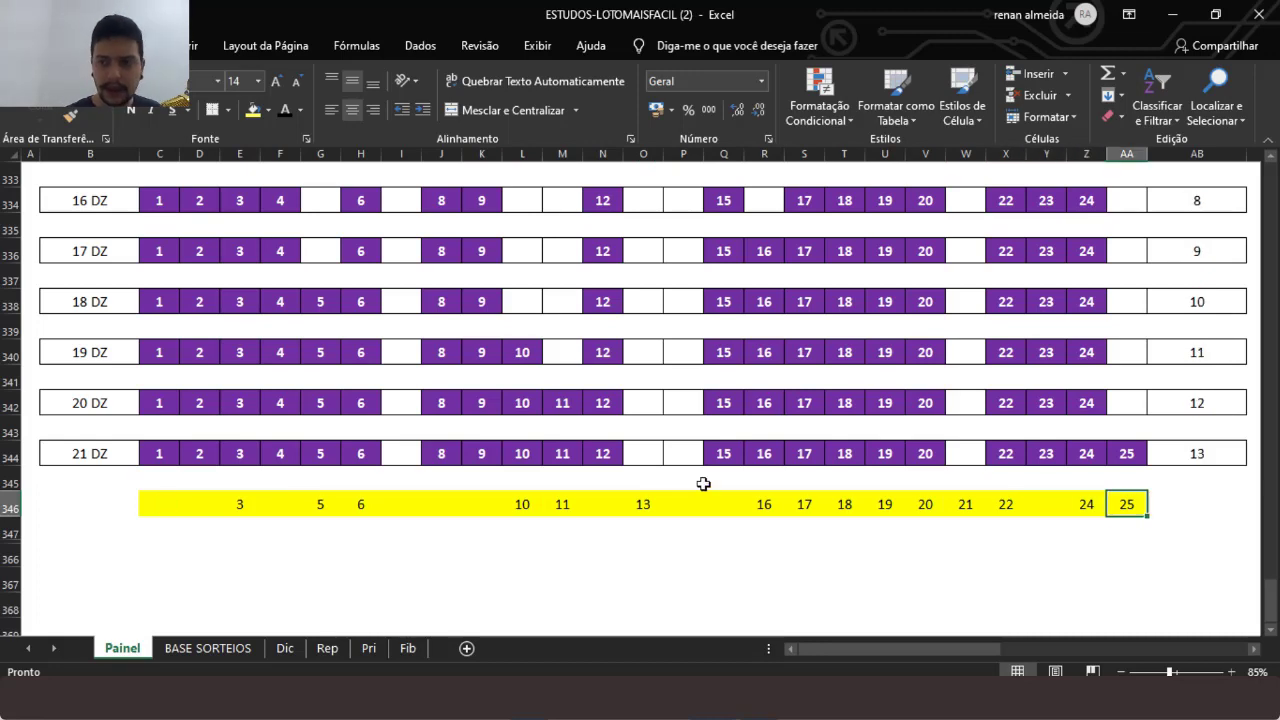
- Compare the 5 FALHAS numbers 7, 13, 14, 21 and 25 with the drawn numbers in the ÚLTIMO row
left_click(1271, 157)
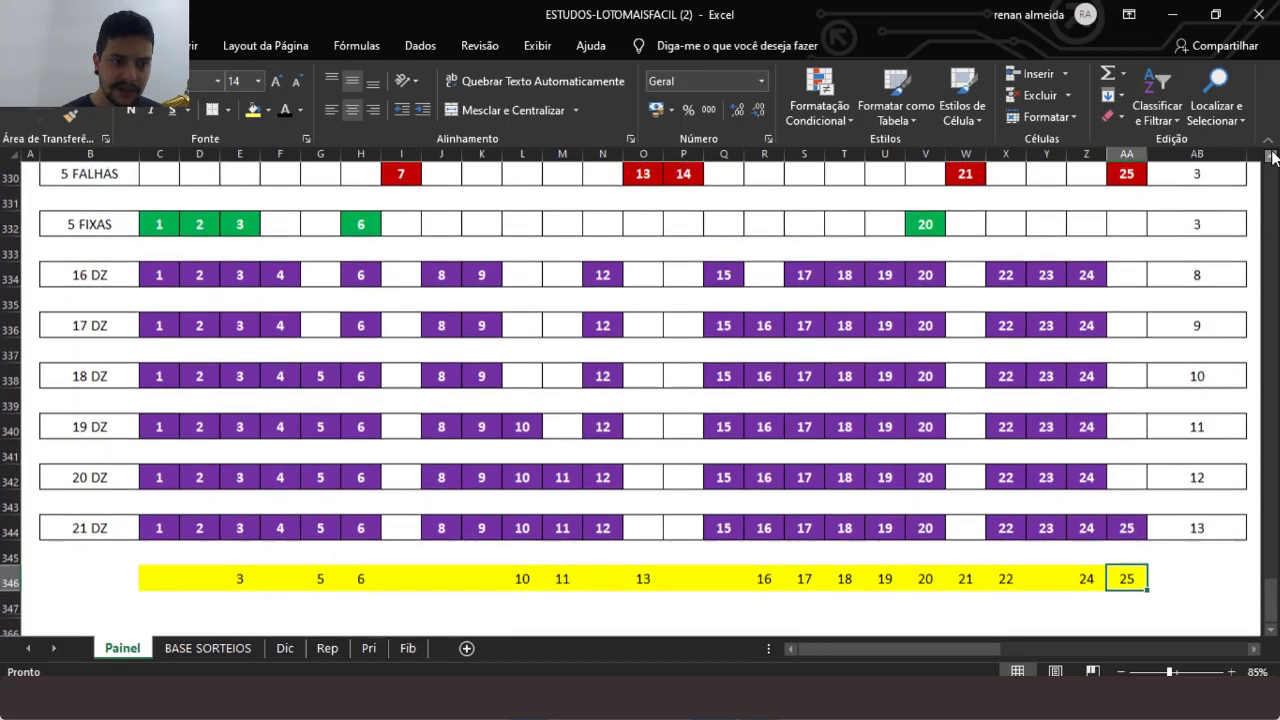
left_click(1271, 157)
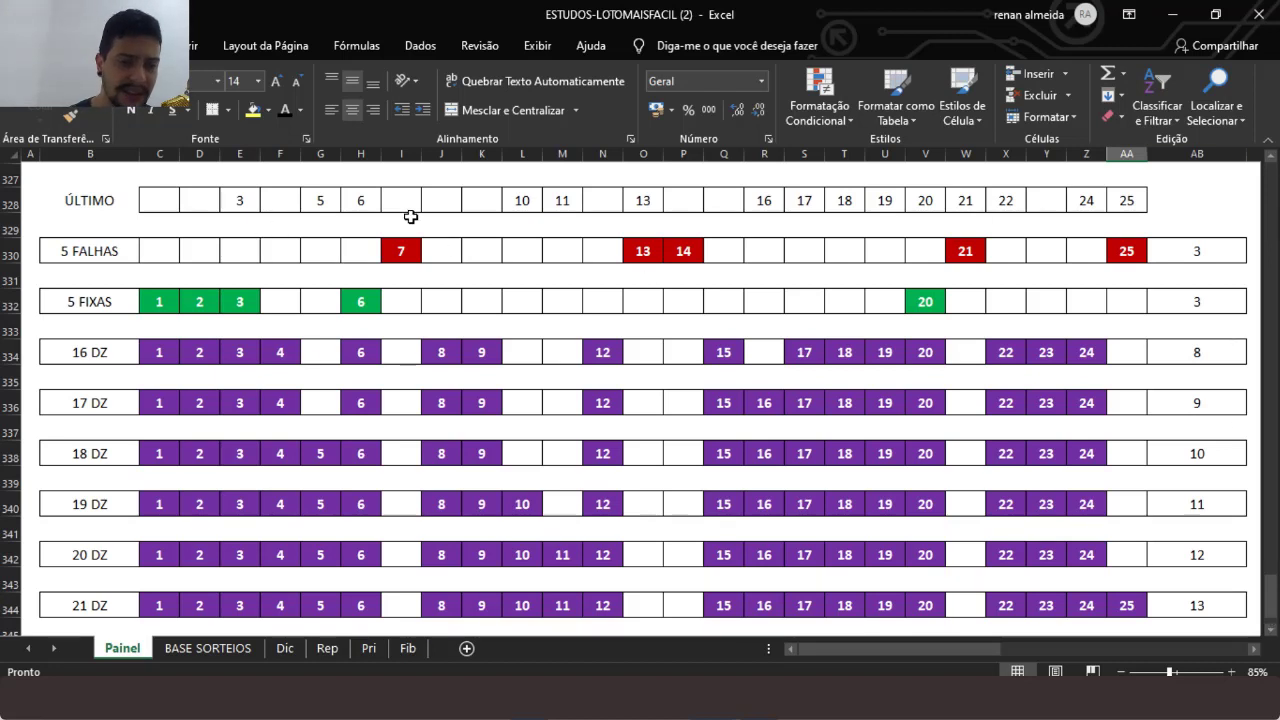
left_click_drag(405, 205, 402, 255)
left_click_drag(686, 205, 649, 200)
left_click_drag(966, 256, 966, 218)
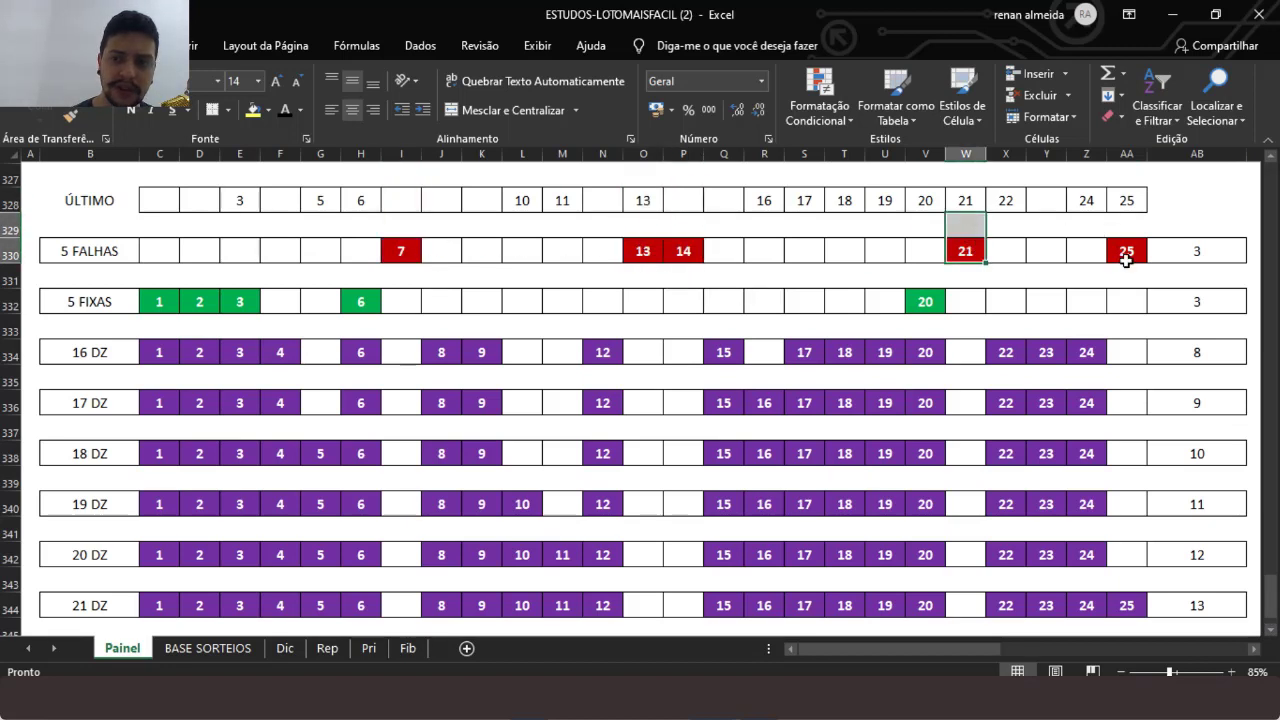
left_click_drag(1127, 258, 1128, 216)
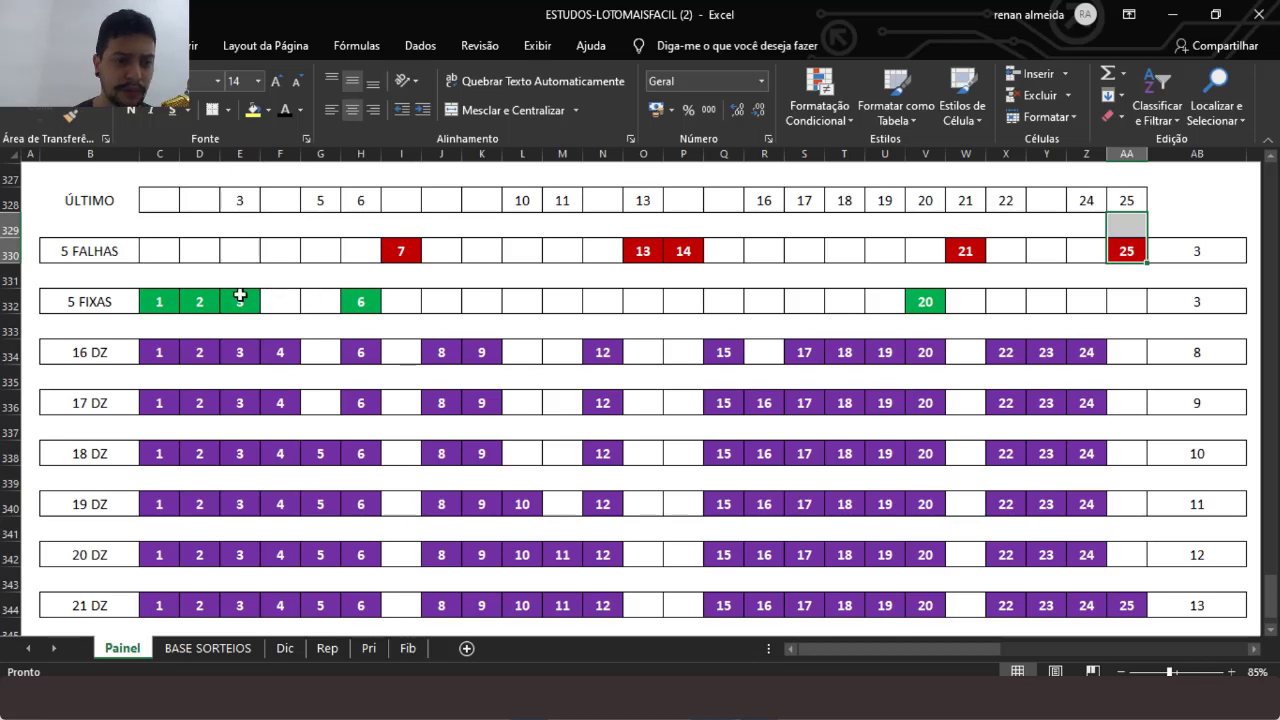
- Compare the 5 FIXAS numbers 1, 2, 3, 6 and 20 with the drawn numbers in the ÚLTIMO row
left_click_drag(143, 302, 203, 198)
left_click(168, 300)
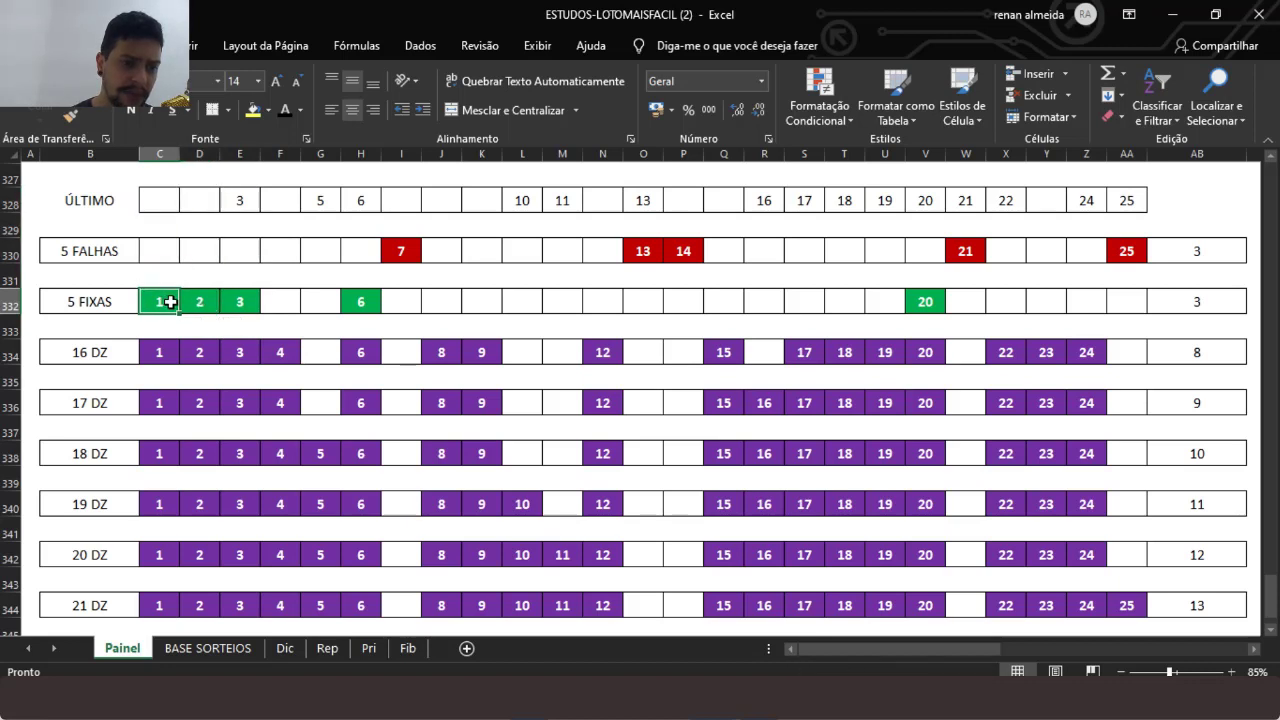
left_click(205, 304)
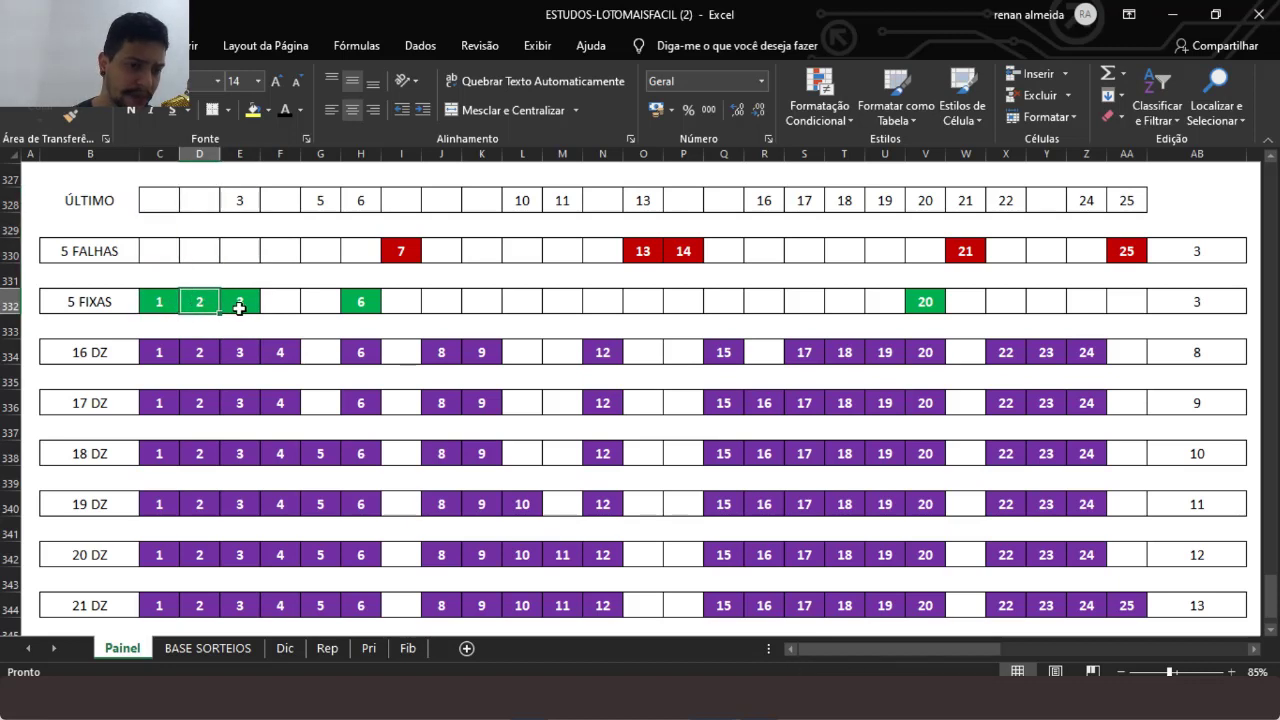
left_click_drag(239, 309, 246, 200)
key("ctrl+v")
left_click(367, 290)
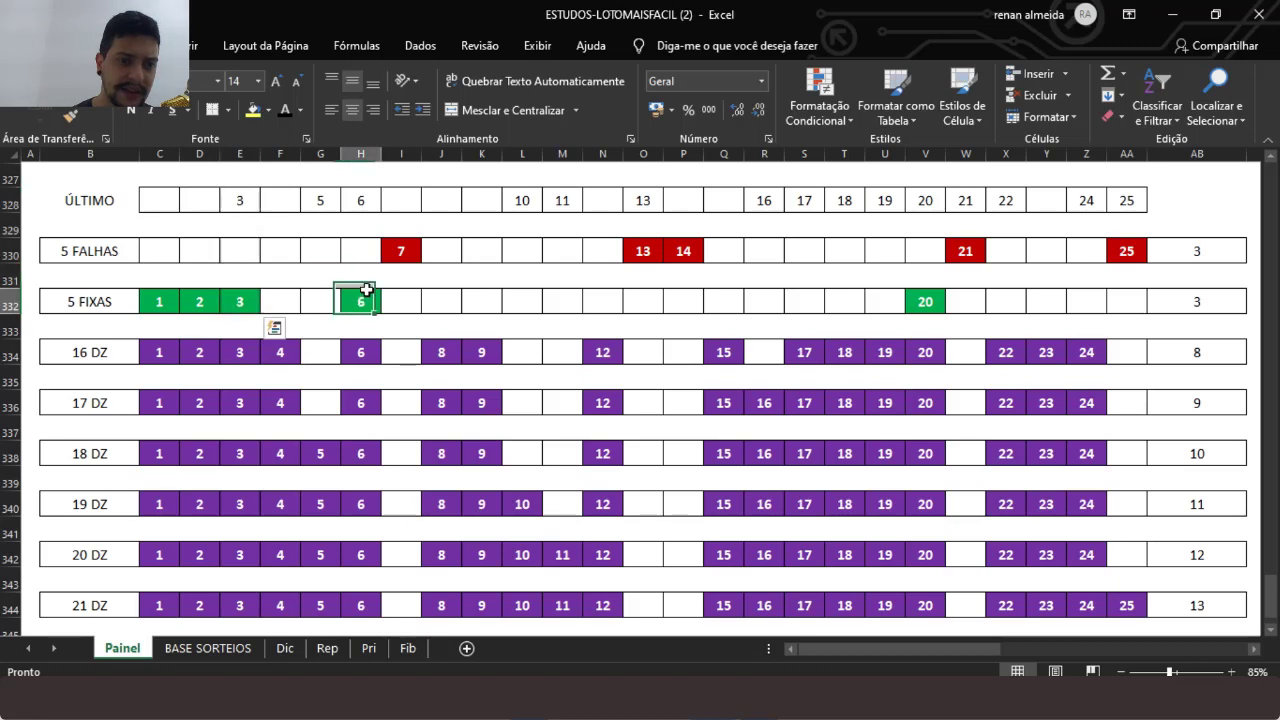
left_click_drag(367, 290, 354, 197)
key("ctrl+v")
left_click_drag(926, 290, 932, 197)
key("ctrl+v")
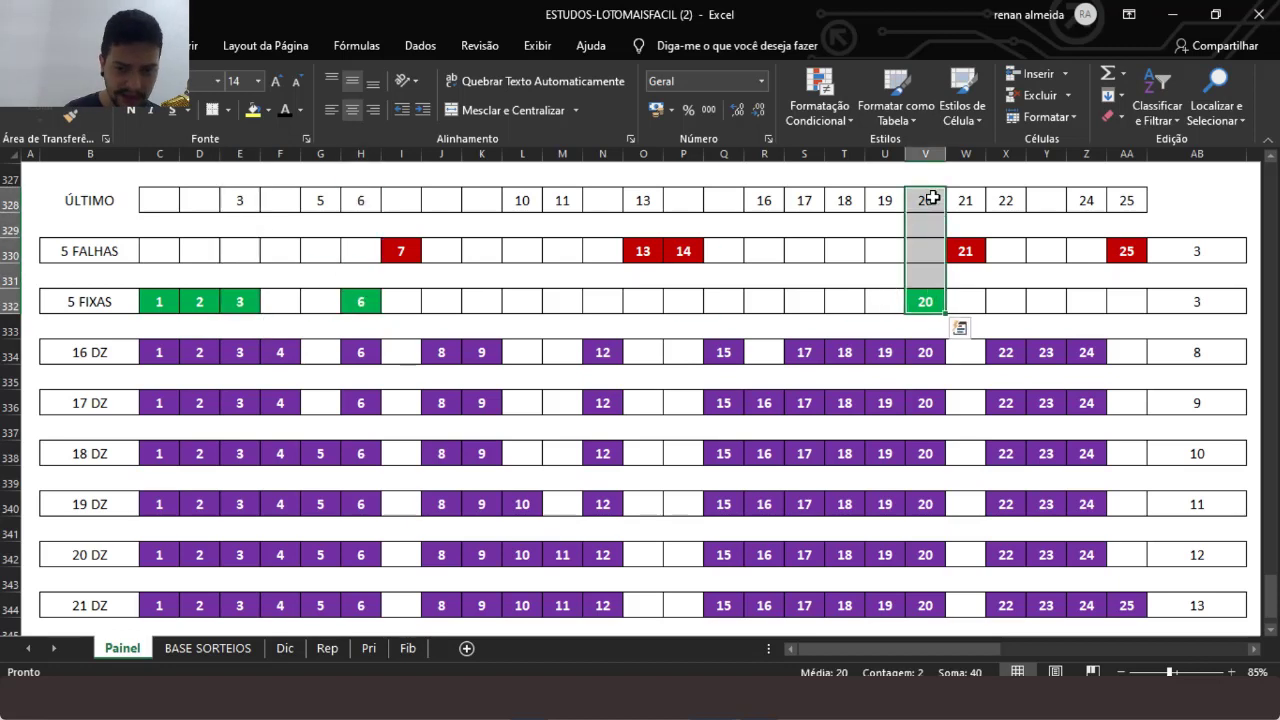
key("Escape")
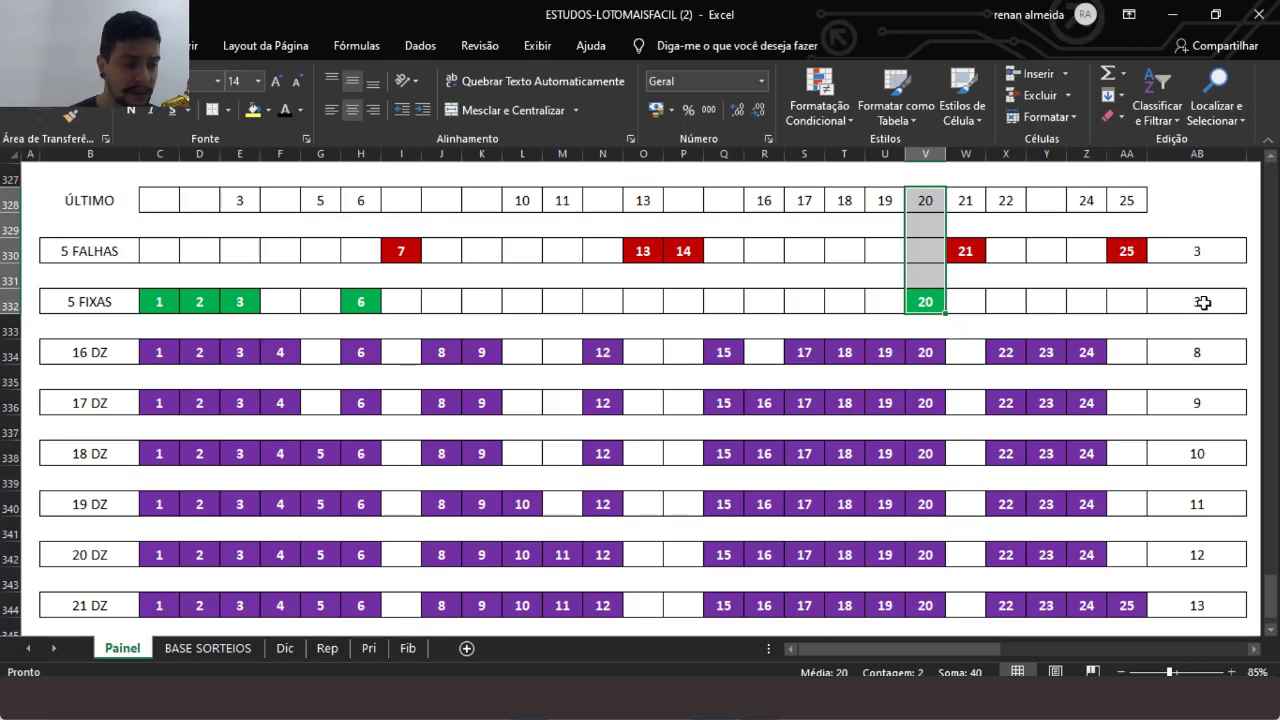
- Check the hit counts in column AB from 5 FIXAS through 21 DZ and the 16 DZ row's numbers
left_click(1203, 302)
left_click_drag(1200, 348, 1206, 367)
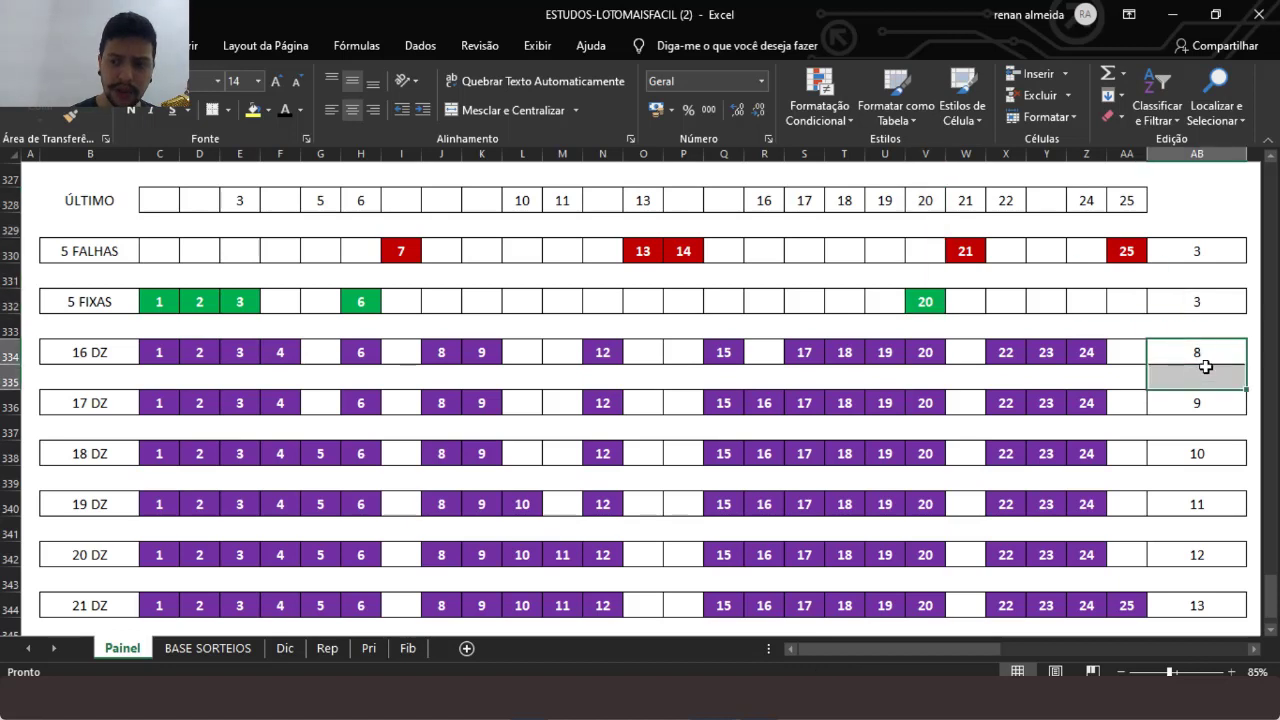
left_click(1197, 603)
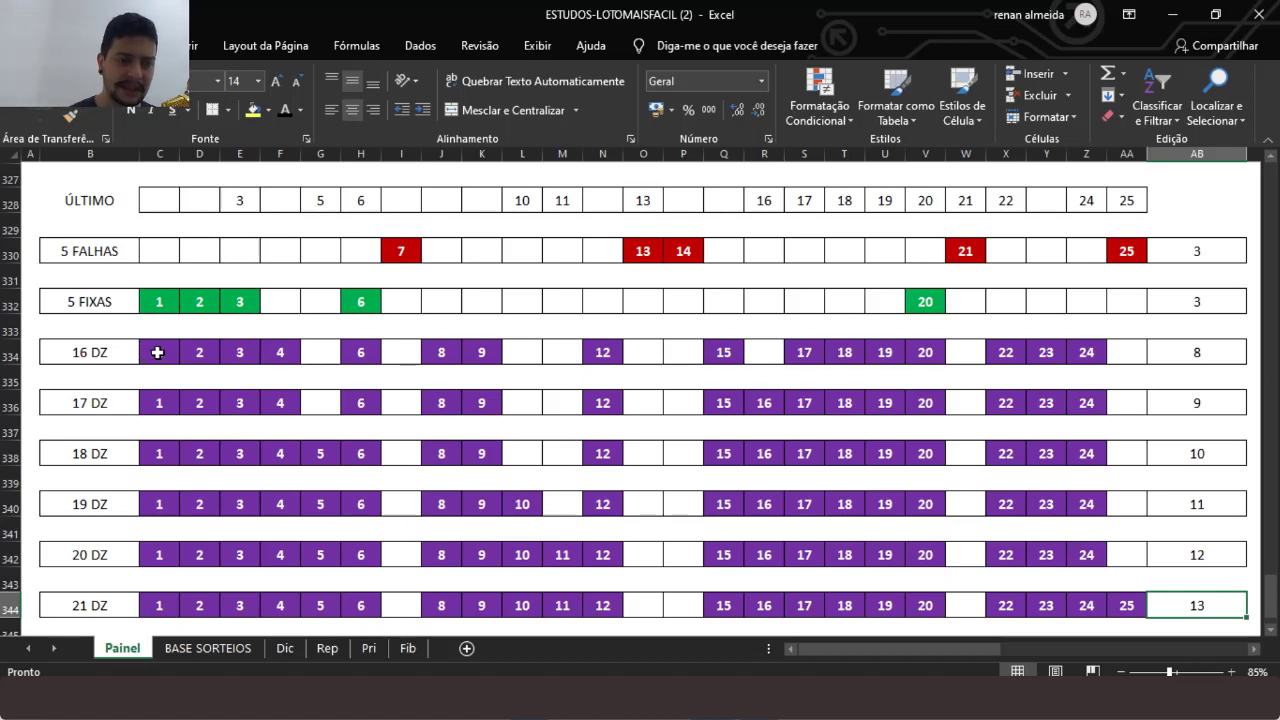
left_click_drag(157, 352, 1117, 353)
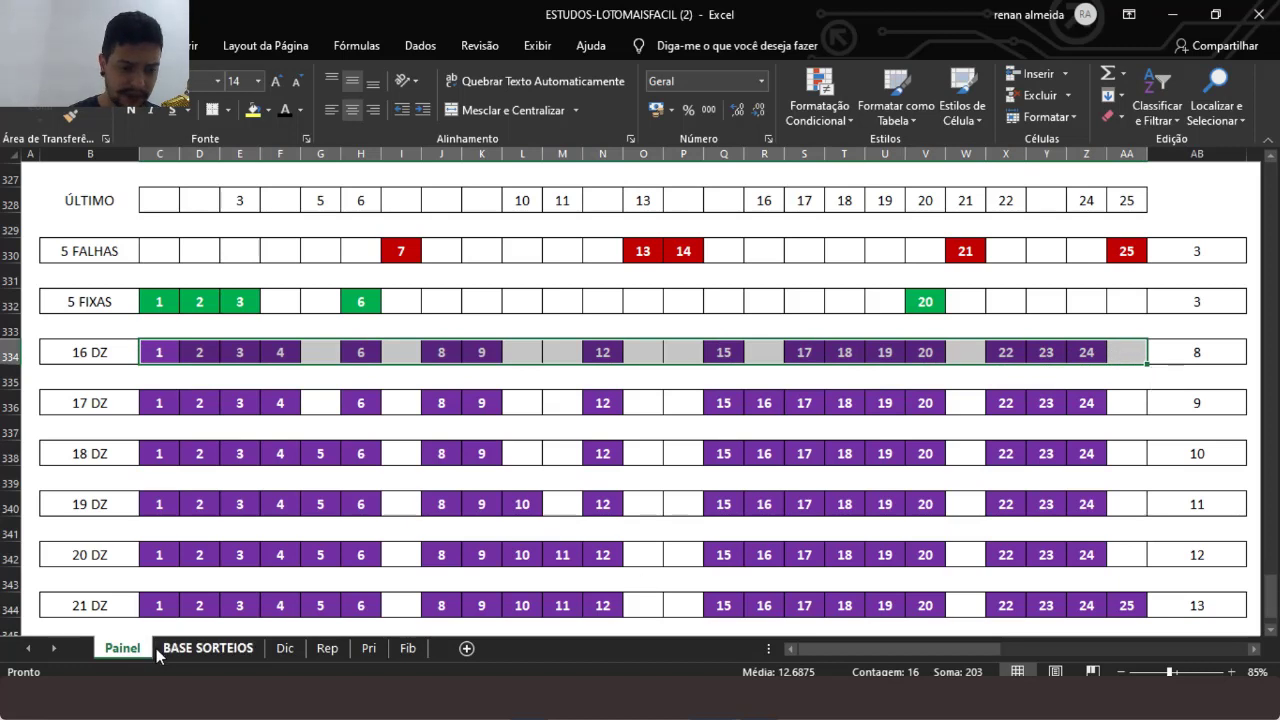
- Copy the tips block B20:Z34 from the Dic sheet and paste it as values into Painel starting at C330, on the 5 FALHAS row
left_click(282, 648)
left_click(131, 332)
left_click_drag(131, 332, 892, 589)
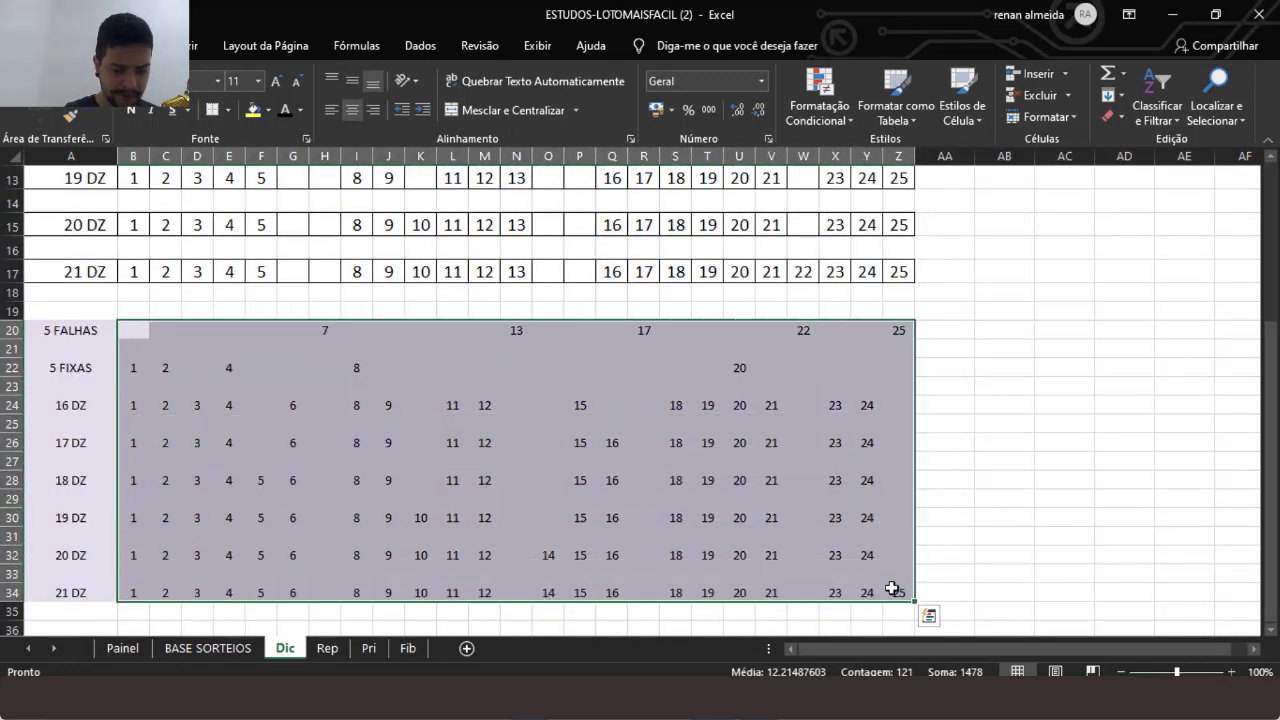
key("ctrl+c")
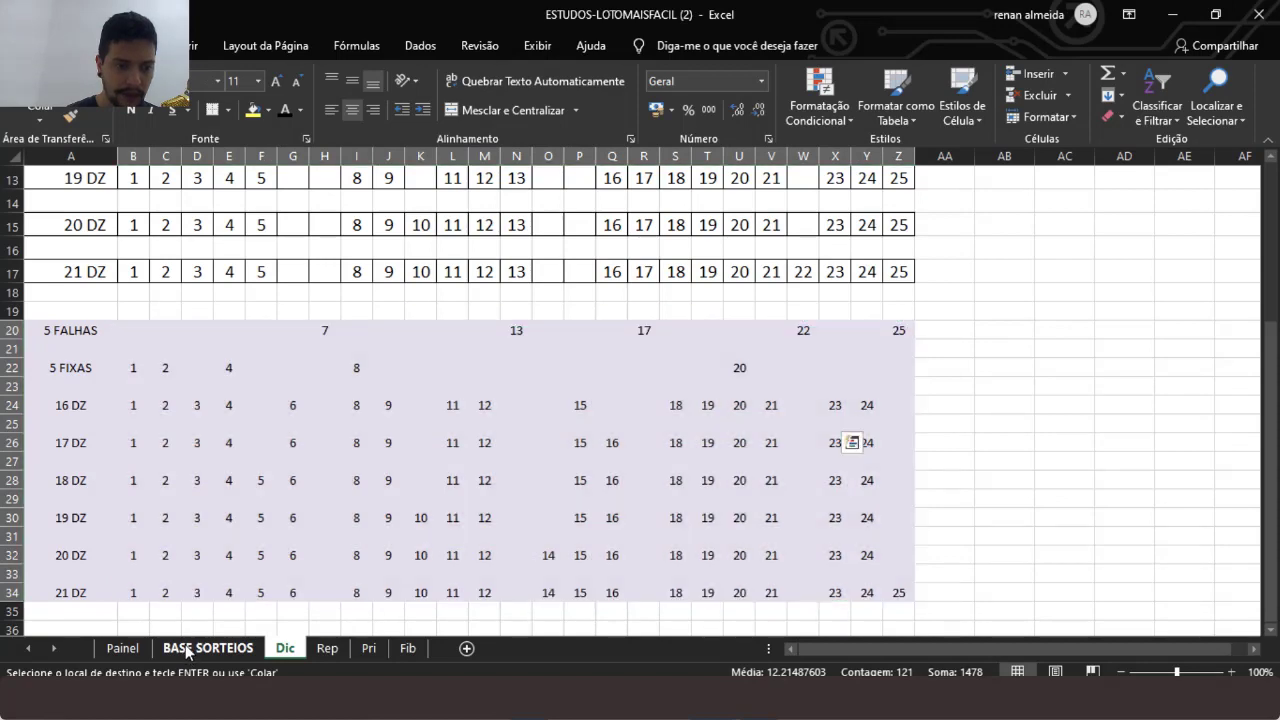
left_click(185, 647)
left_click(121, 647)
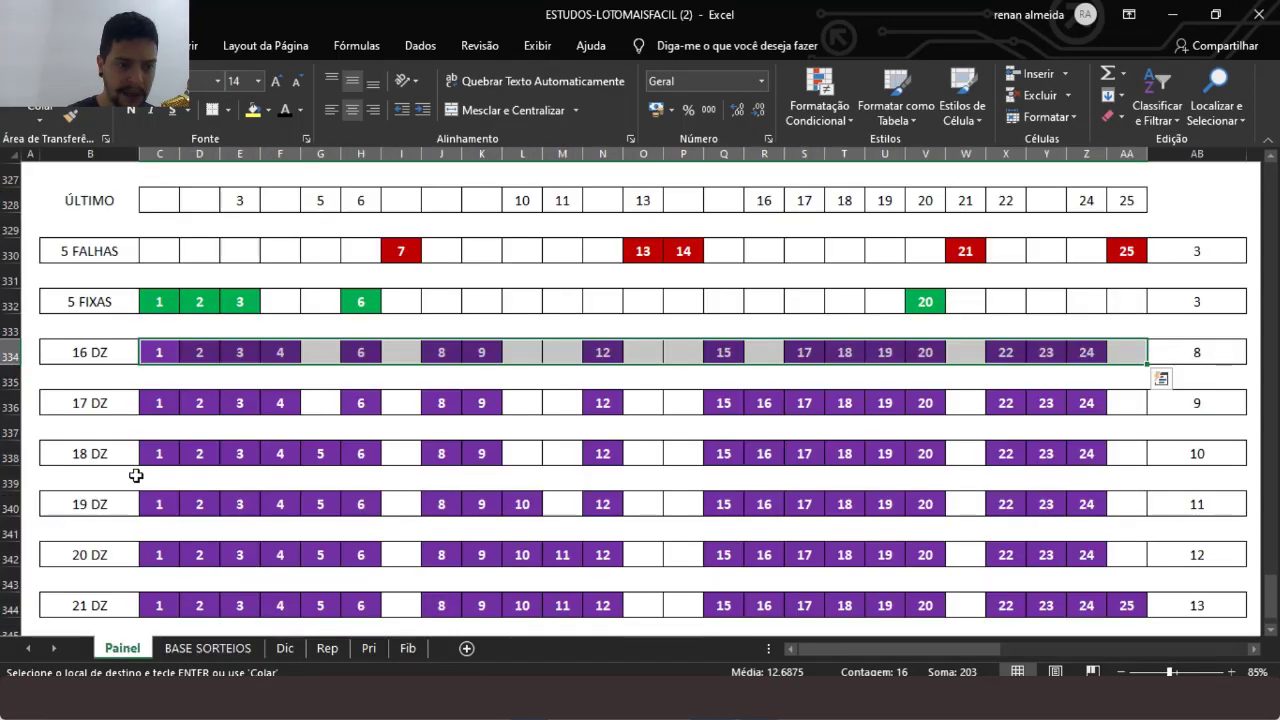
left_click(157, 253)
right_click(157, 253)
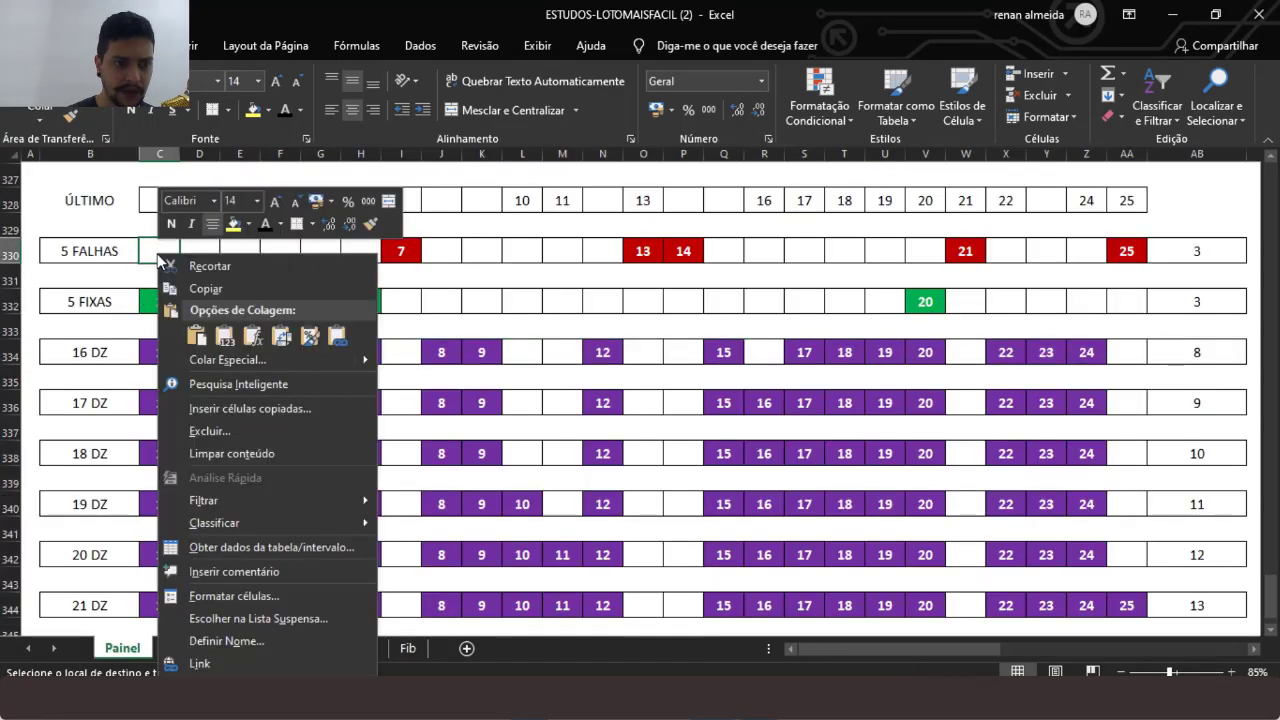
left_click(224, 343)
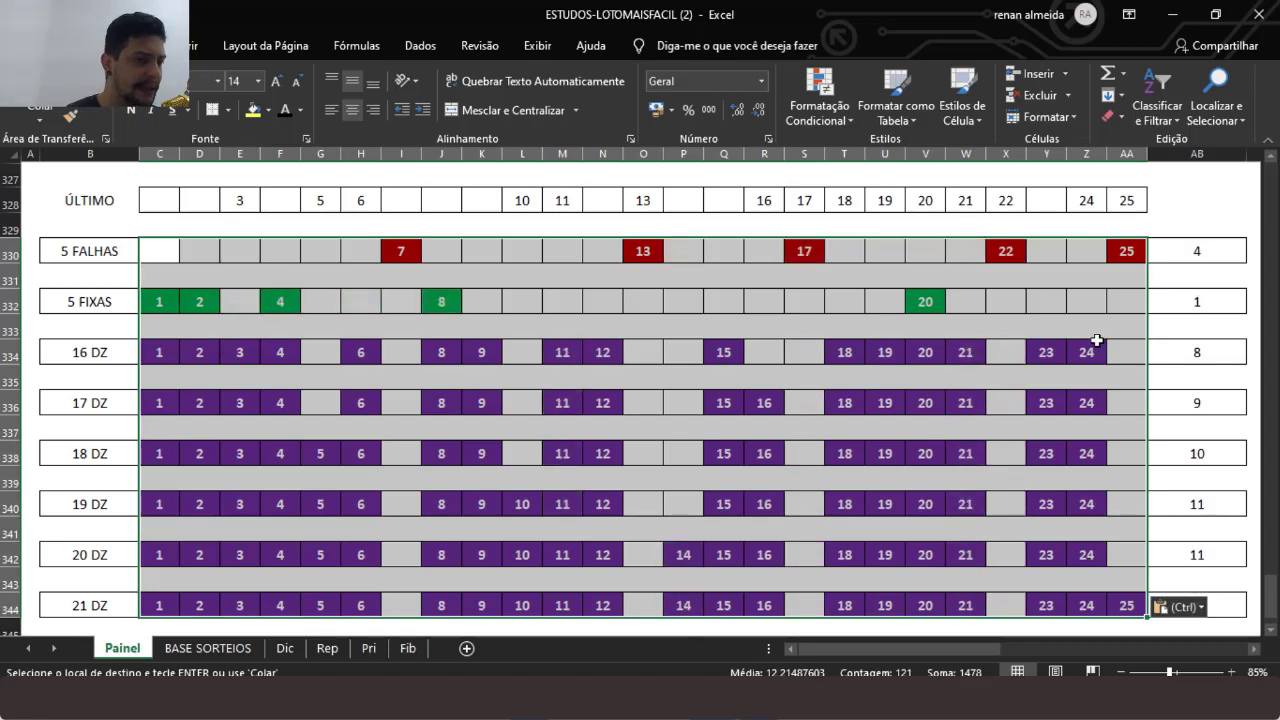
left_click(1060, 252)
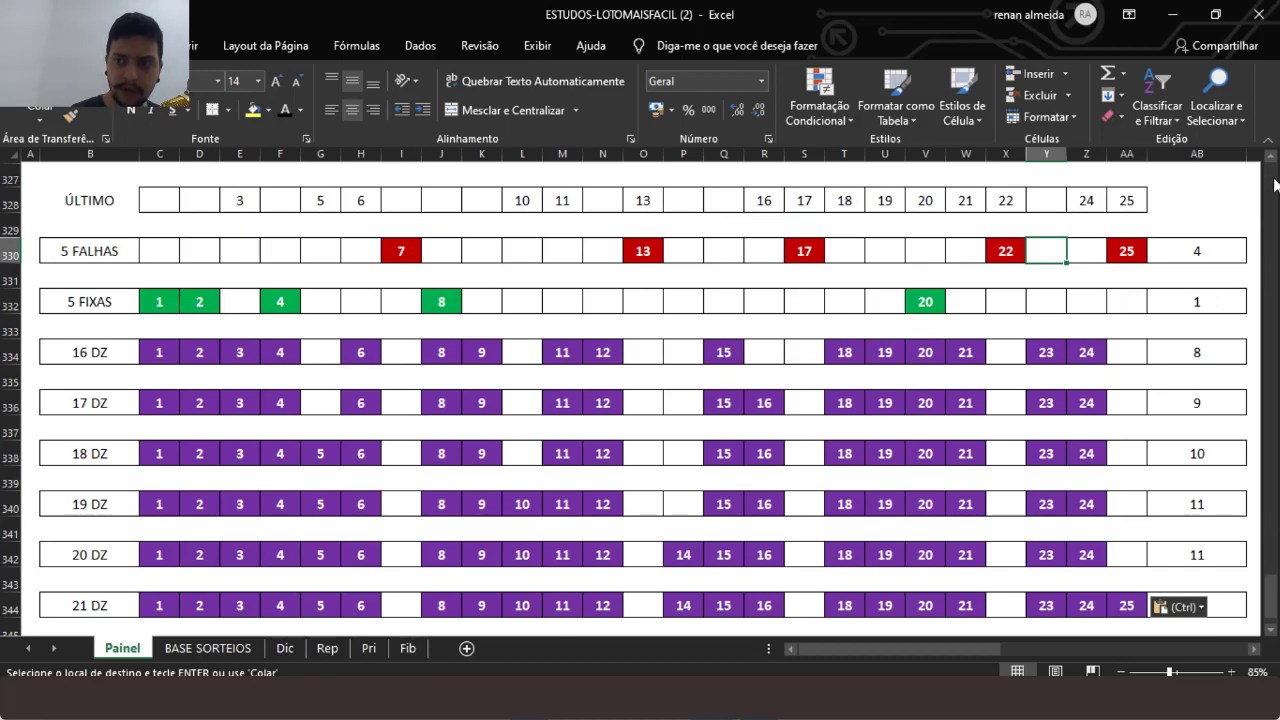
- Review the 5 FALHAS grid in the tips for the next contest, going through 7, 13, 17, 22 and 25
scroll(1275, 163, "up", 3)
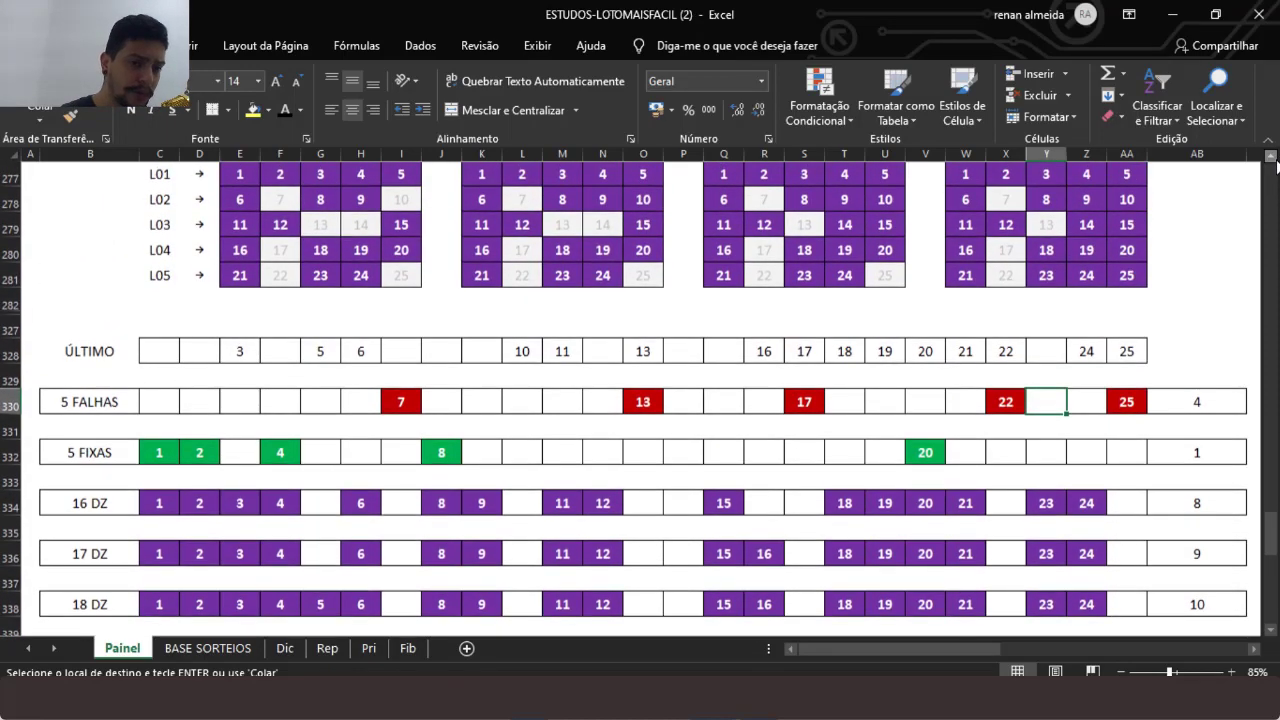
scroll(1277, 165, "up", 3)
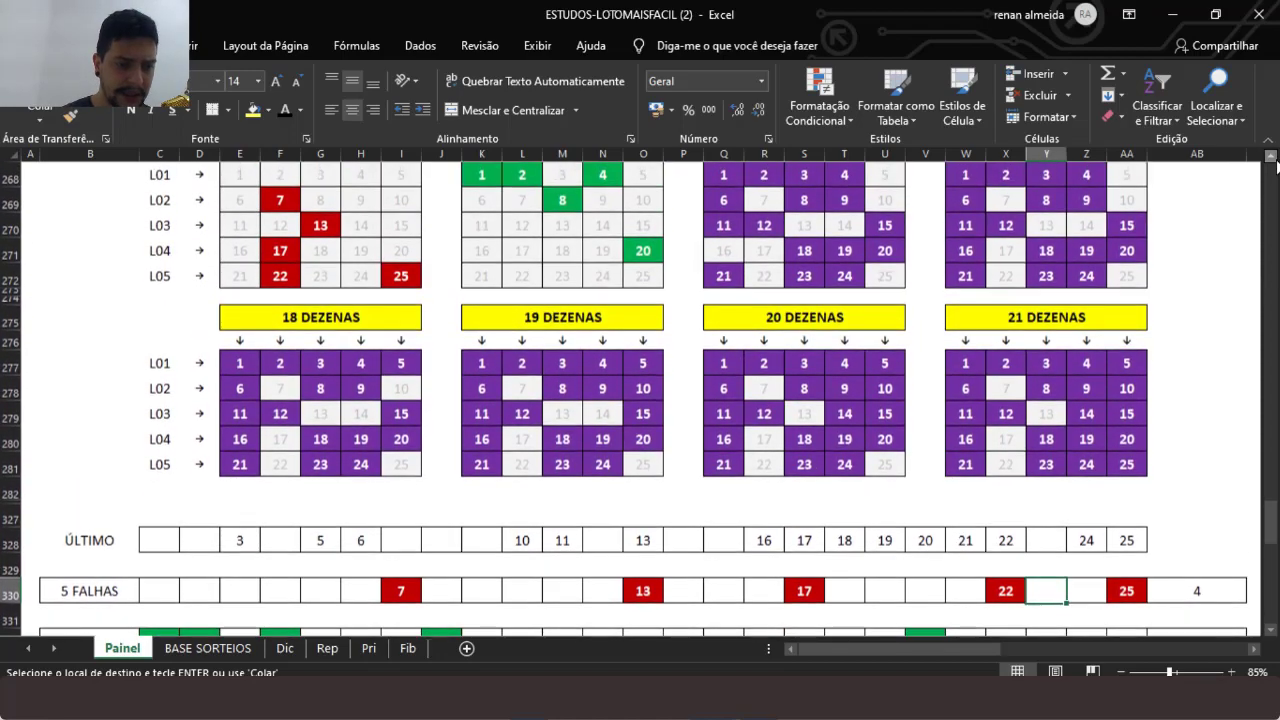
scroll(1277, 165, "up", 3)
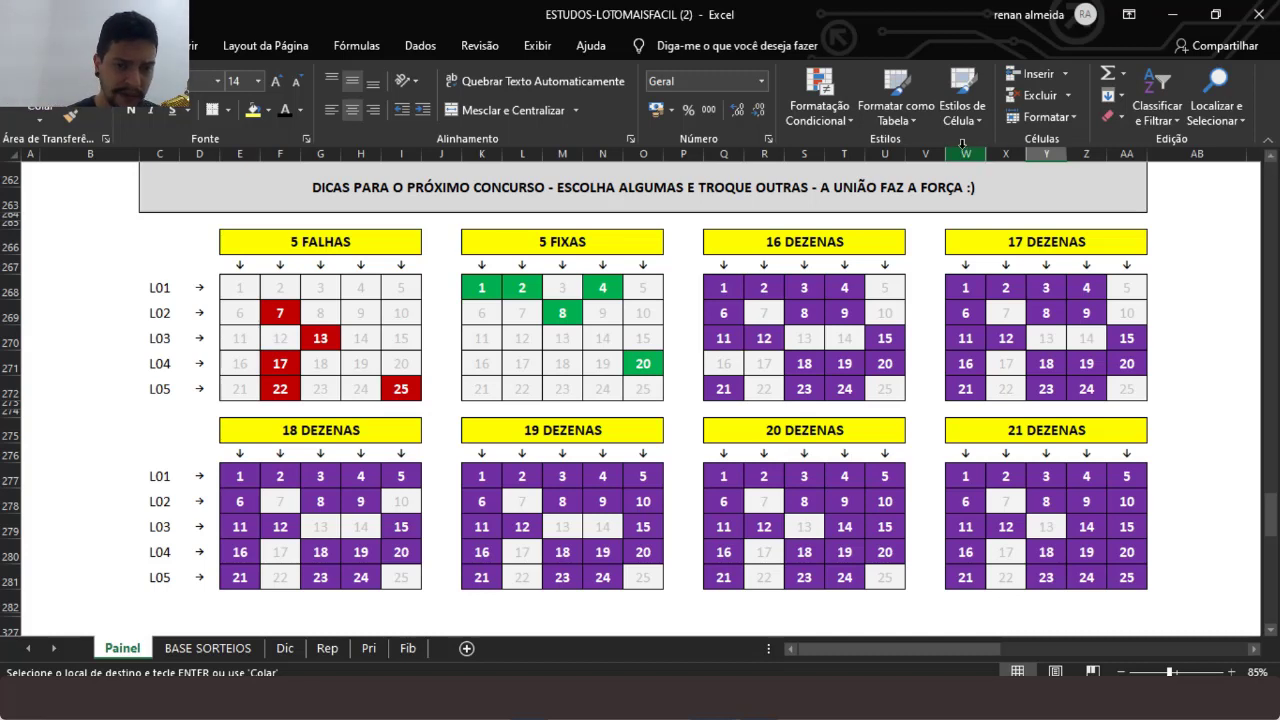
left_click(287, 313)
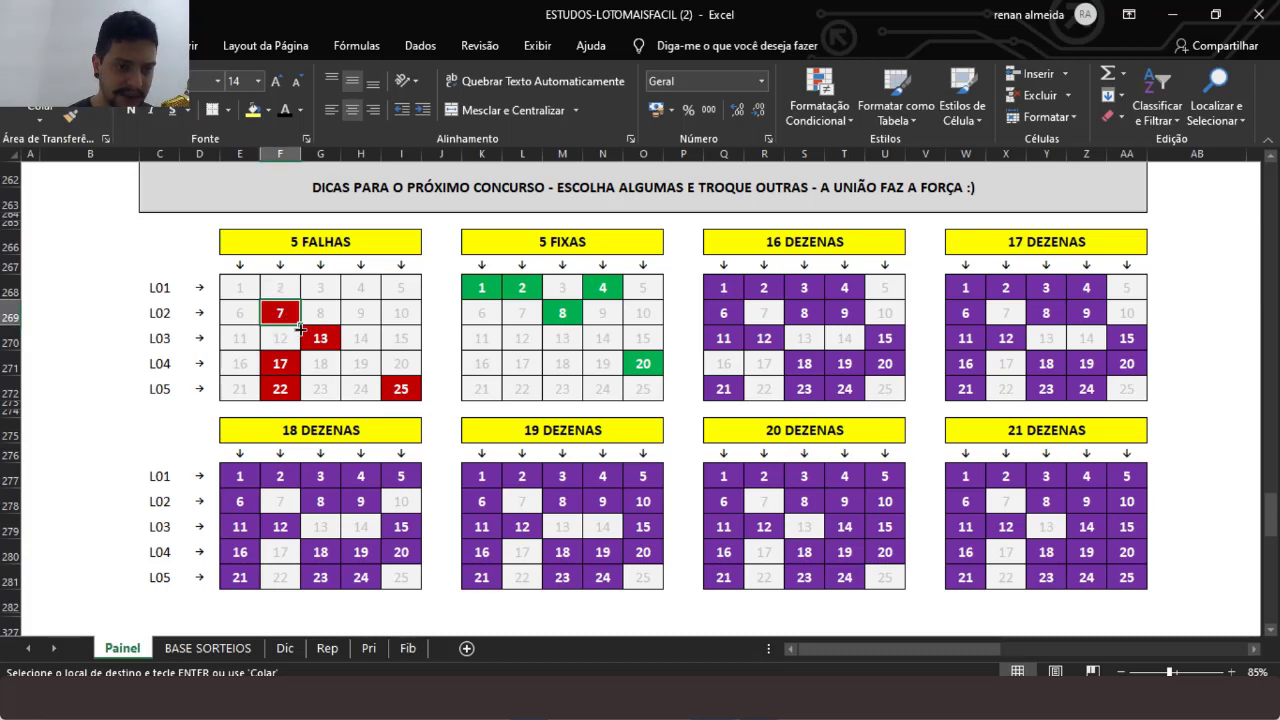
left_click(320, 338)
left_click(287, 364)
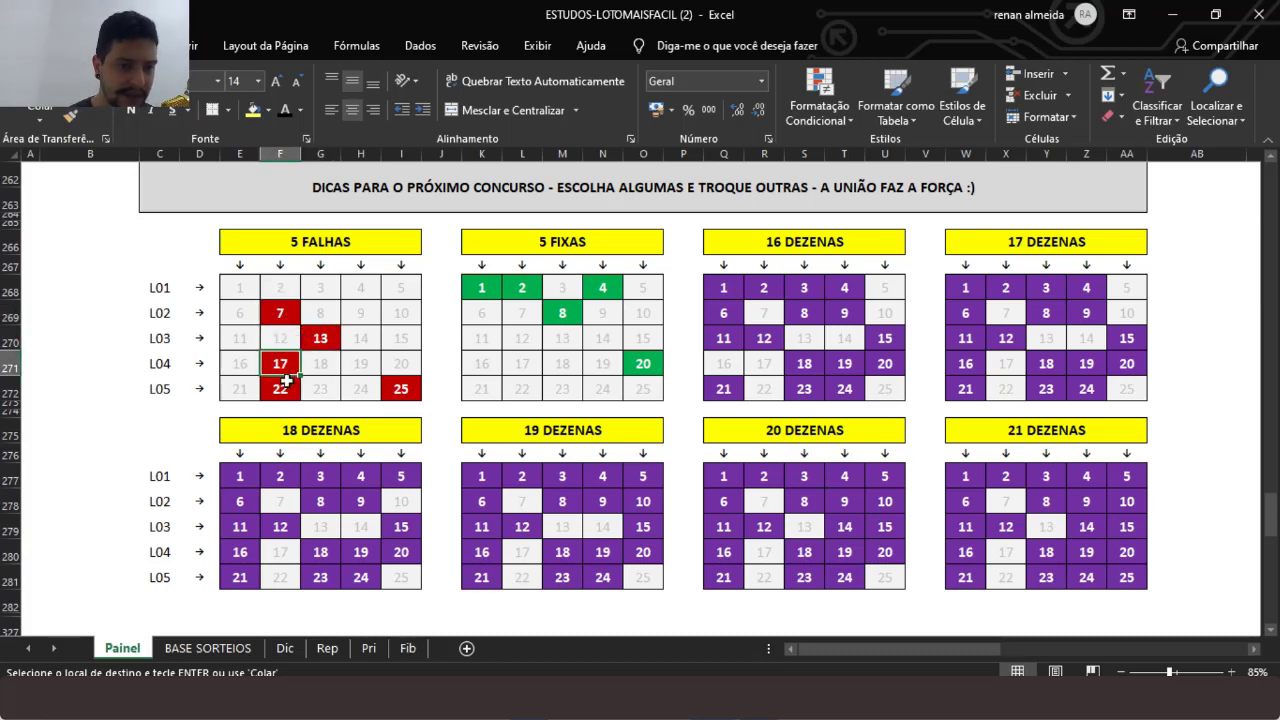
left_click(287, 382)
left_click(400, 388)
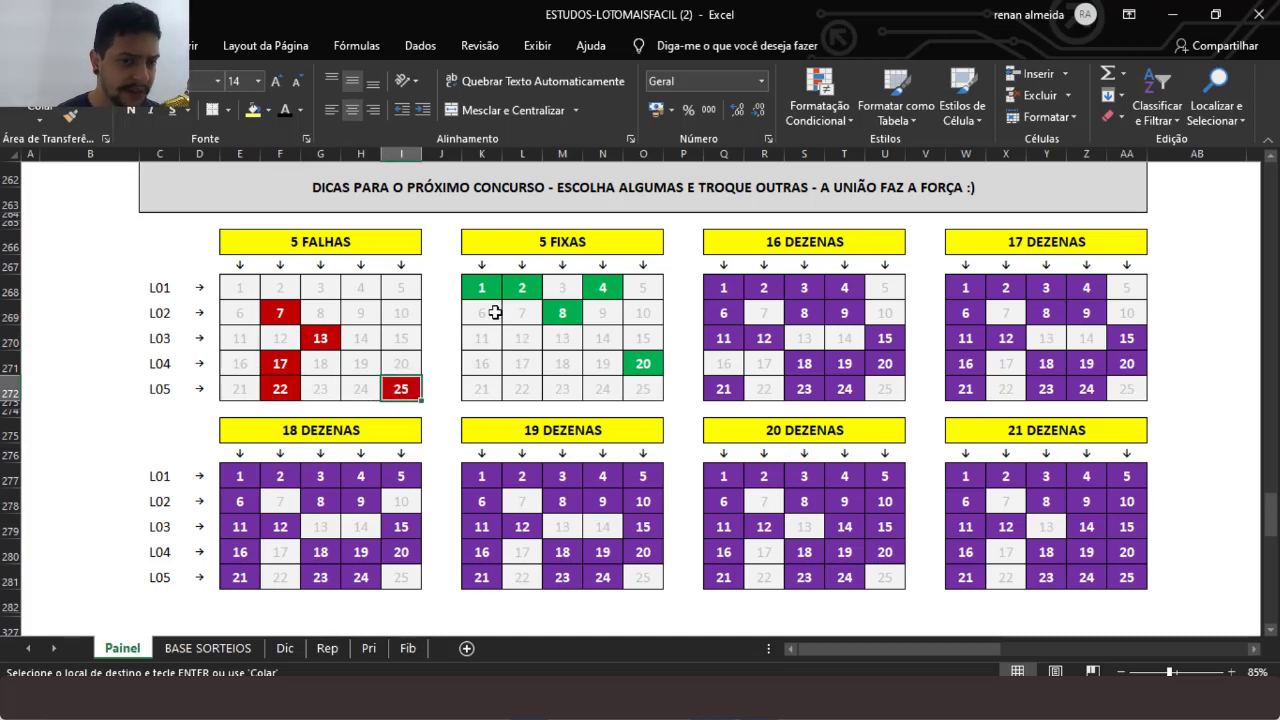
- Review the 5 FIXAS grid in the tips for the next contest, going through 1, 2, 4, 8 and 20
left_click(490, 296)
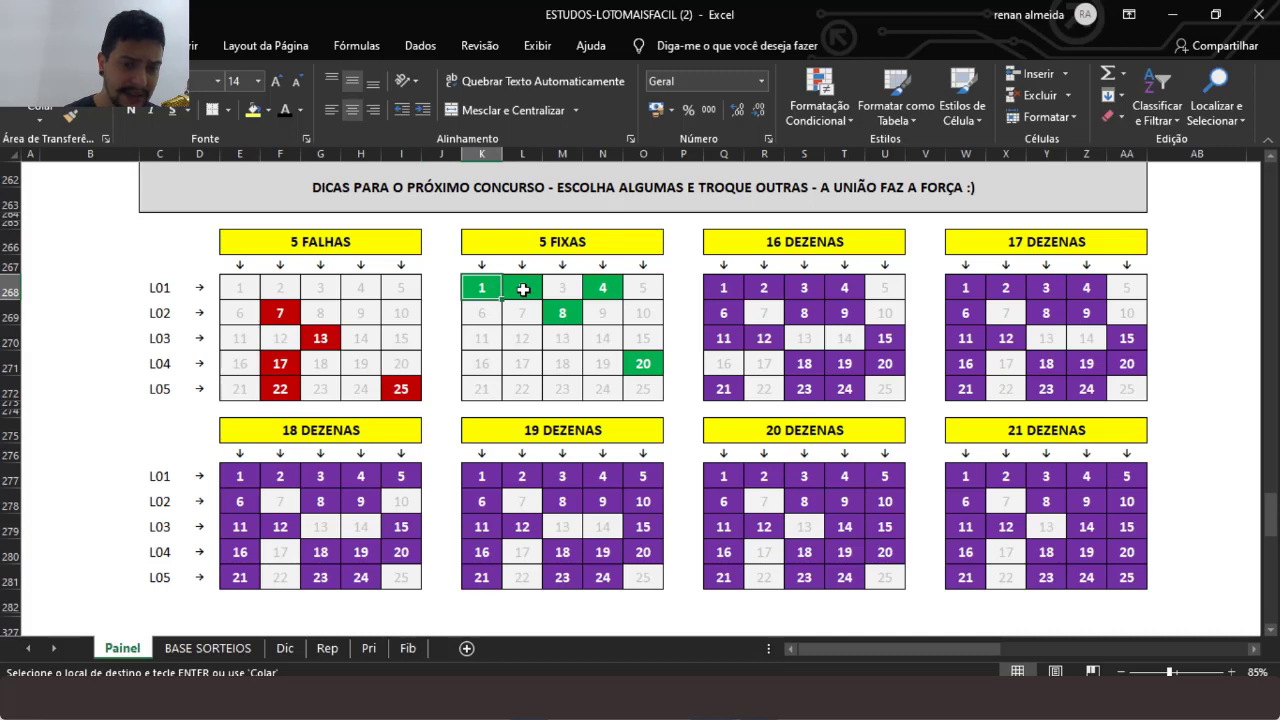
left_click(523, 289)
left_click(610, 289)
left_click(570, 310)
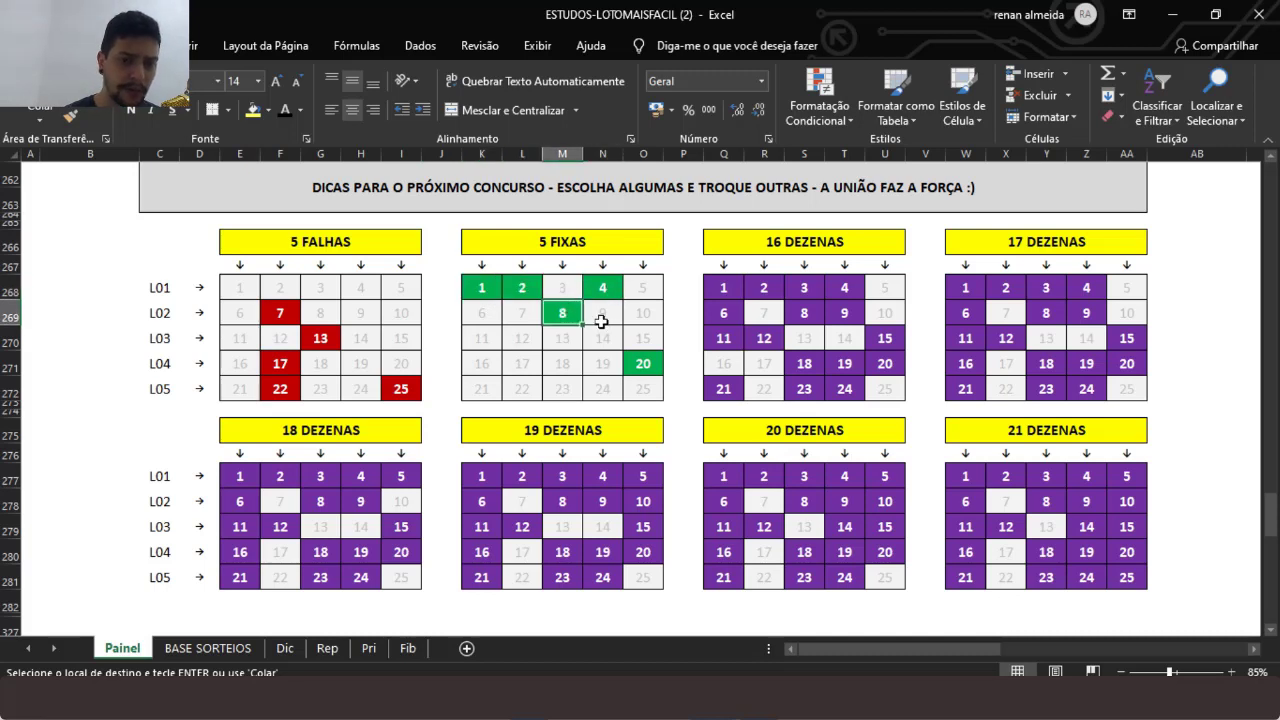
left_click(643, 363)
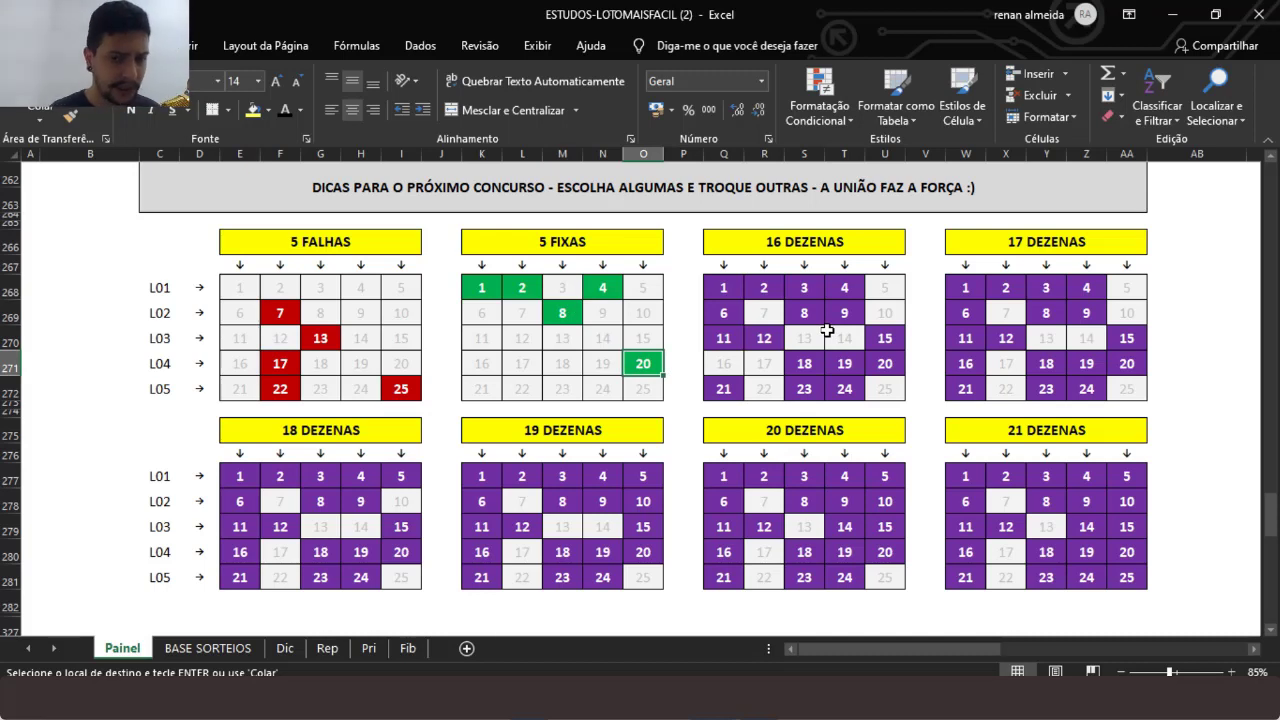
- Review line L01 of the 16 DEZENAS grid, going through 1, 2, 3 and 4, and look over the whole grid
left_click(737, 288)
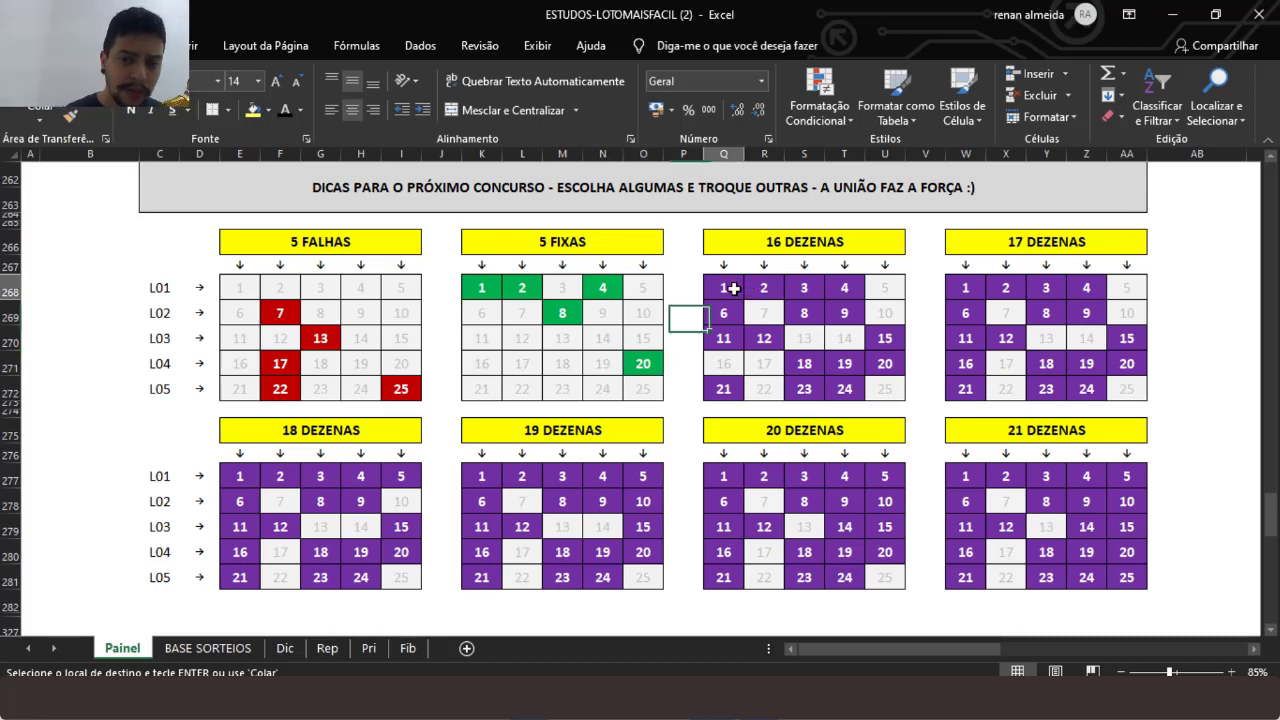
left_click(764, 288)
left_click(808, 289)
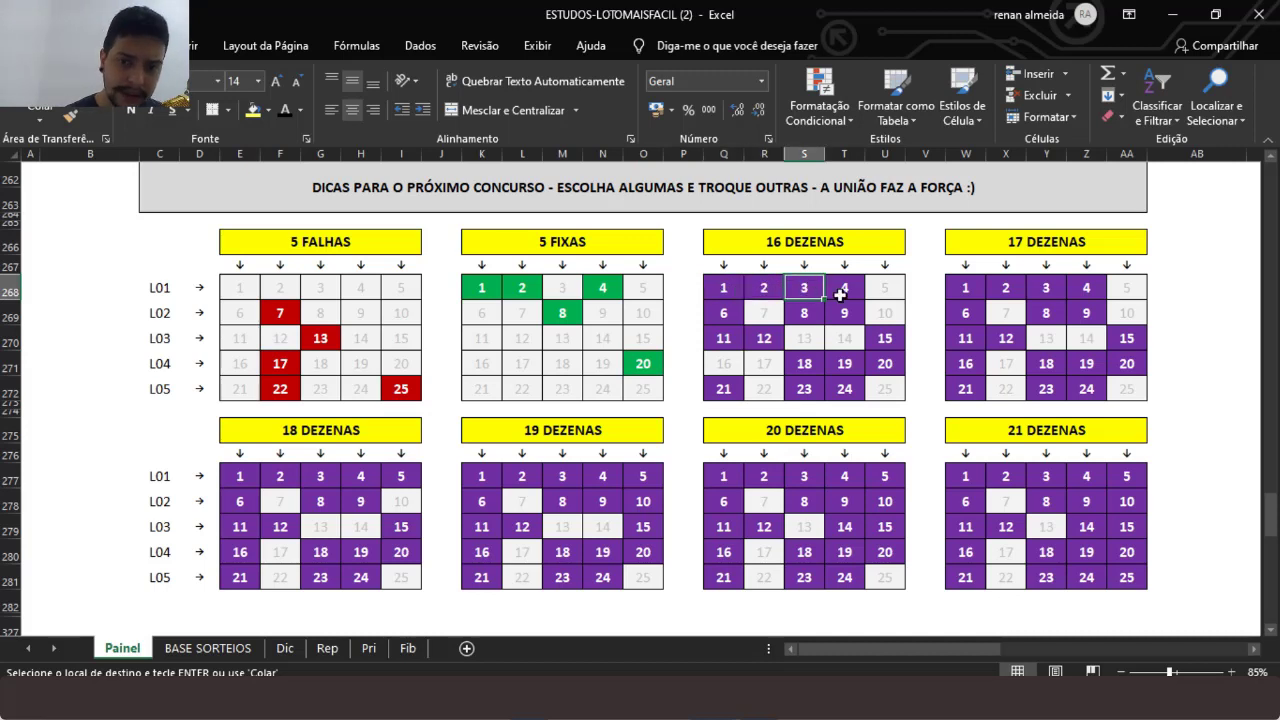
left_click(846, 289)
left_click(718, 289)
left_click_drag(718, 289, 891, 289)
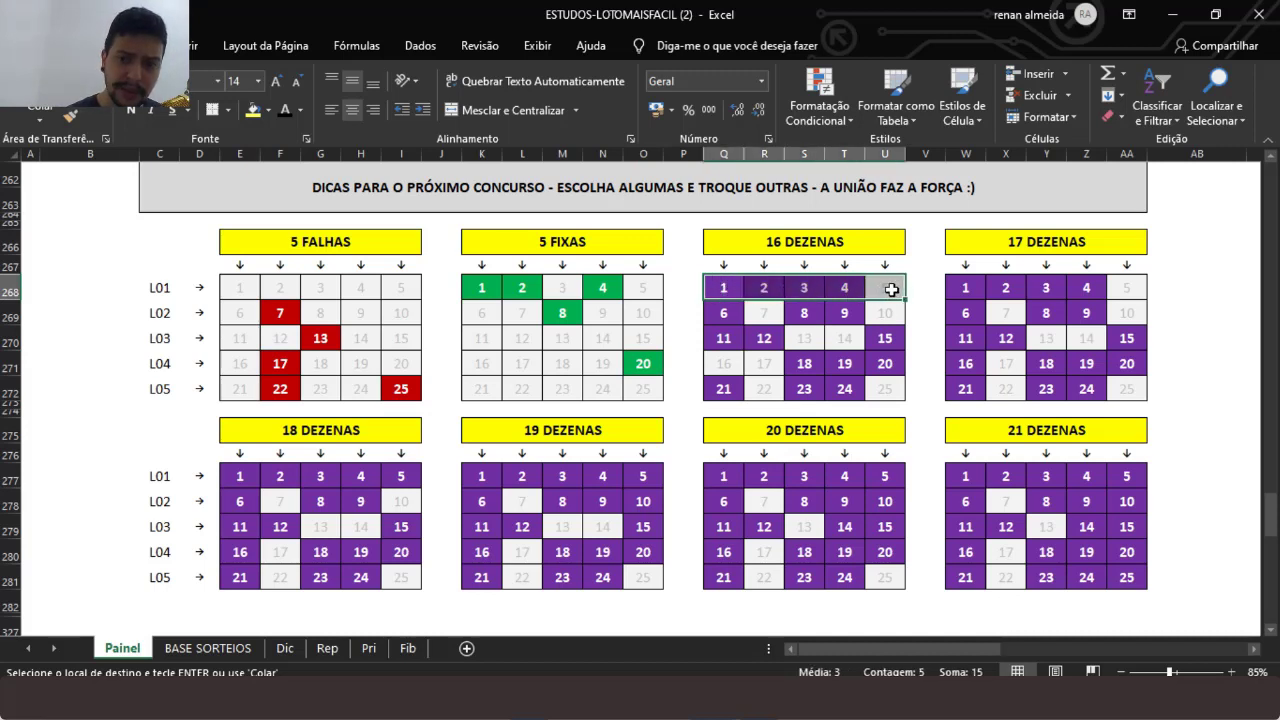
key("ctrl+v")
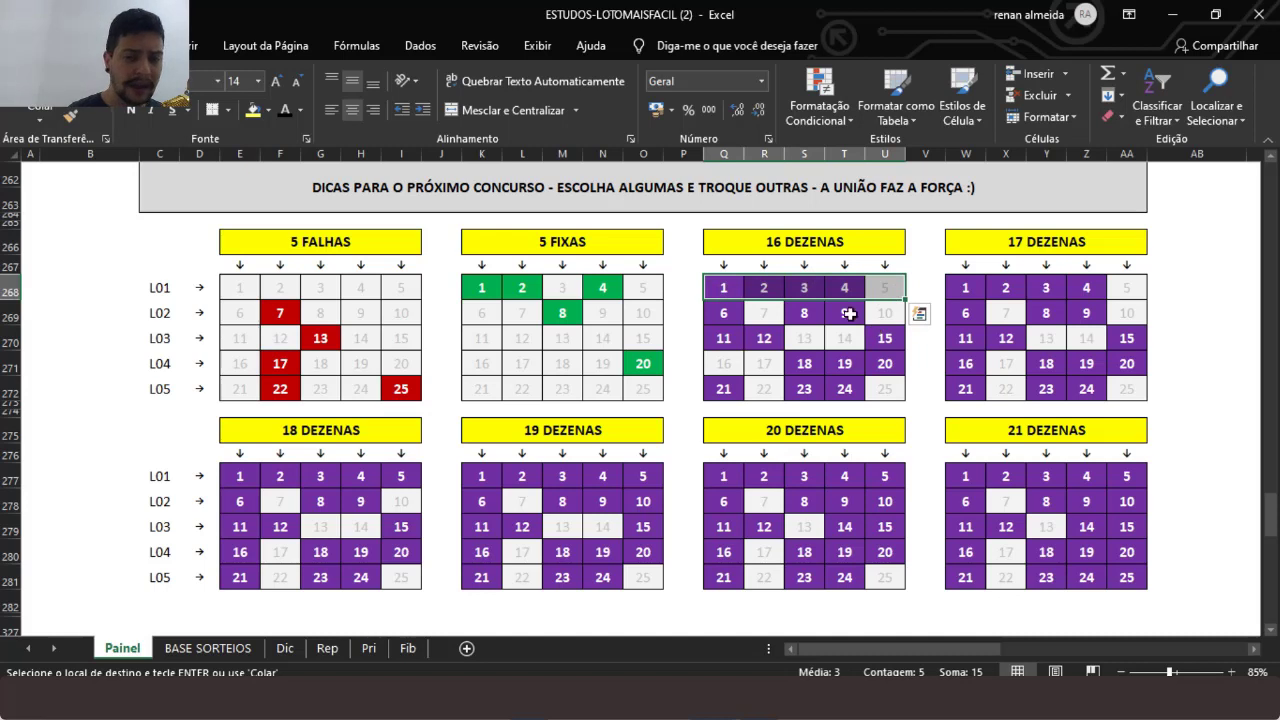
left_click(842, 342)
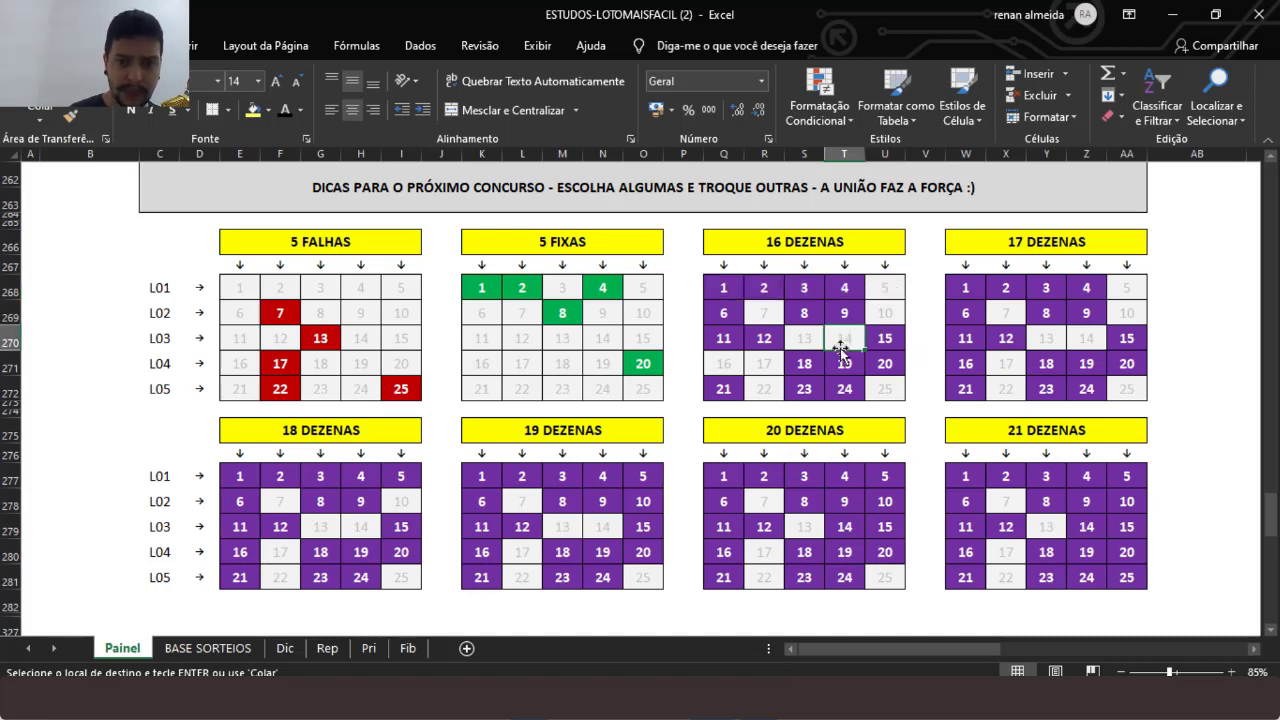
left_click(723, 287)
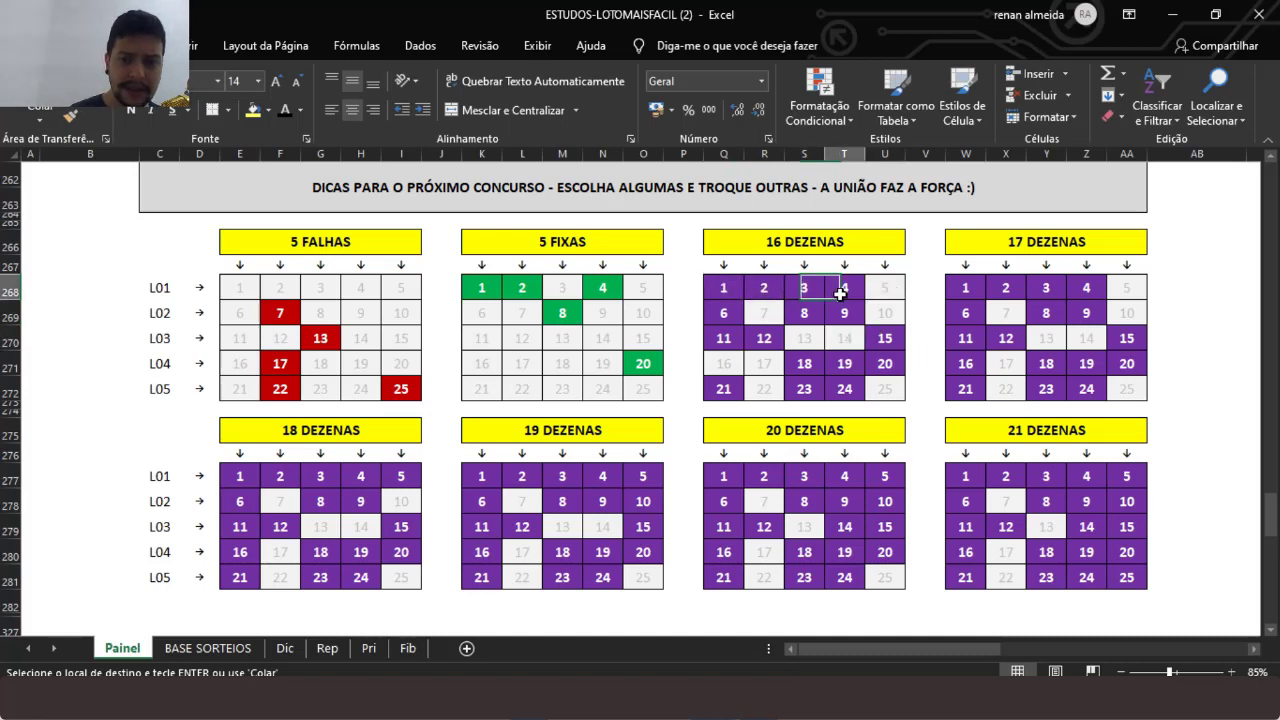
left_click(798, 289)
left_click(848, 288)
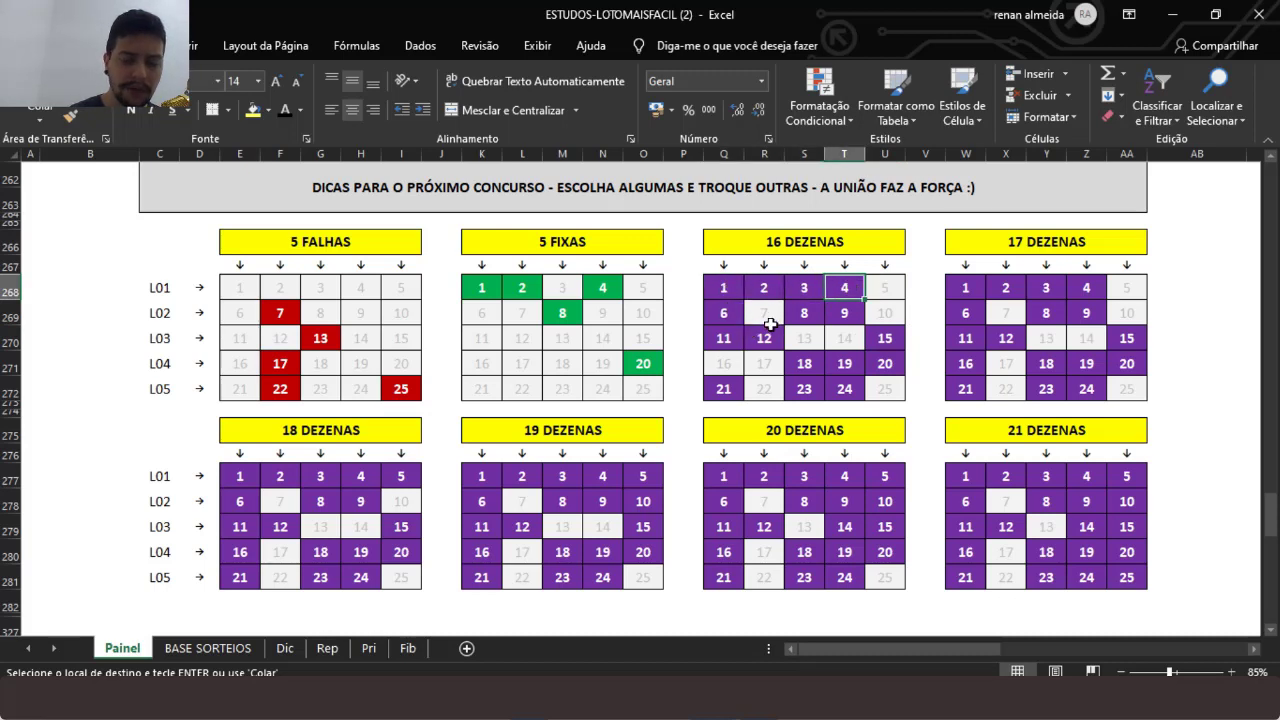
left_click_drag(733, 291, 876, 382)
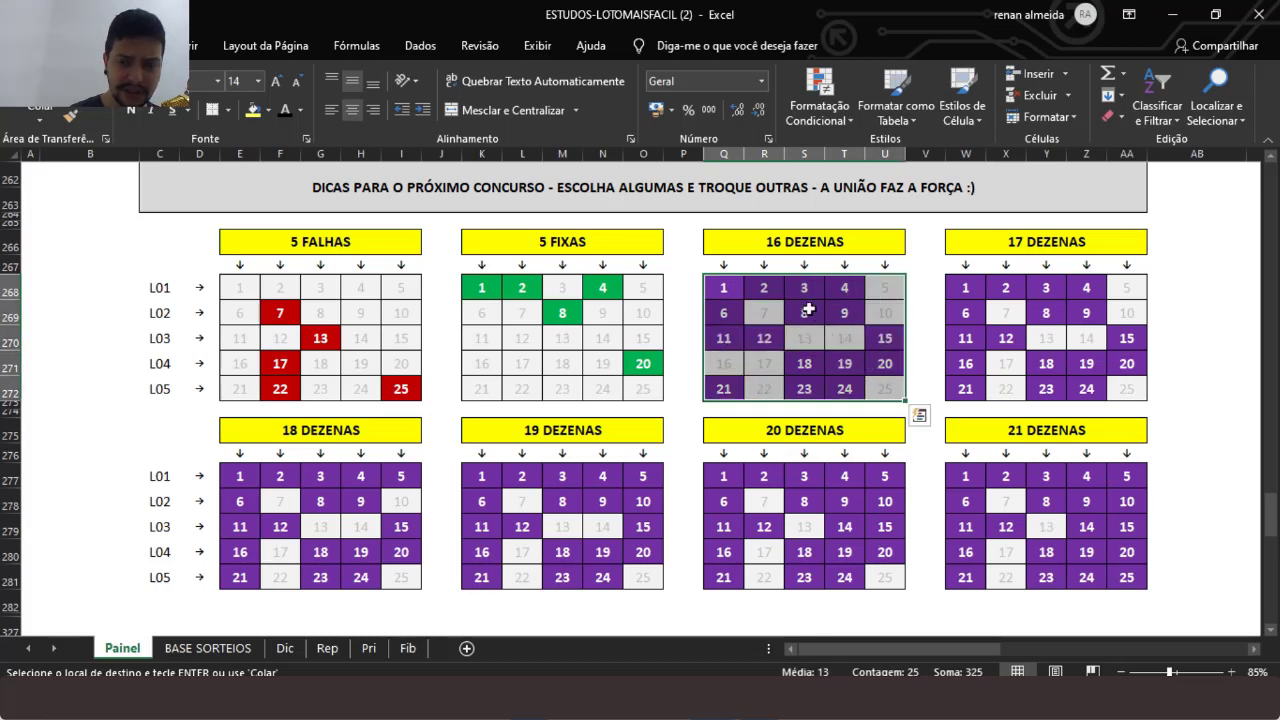
- Go through lines L02 to L05 of the 16 DEZENAS grid, checking chosen numbers from 6 to 24 and the left-out 5, 7 and 10
left_click(728, 314)
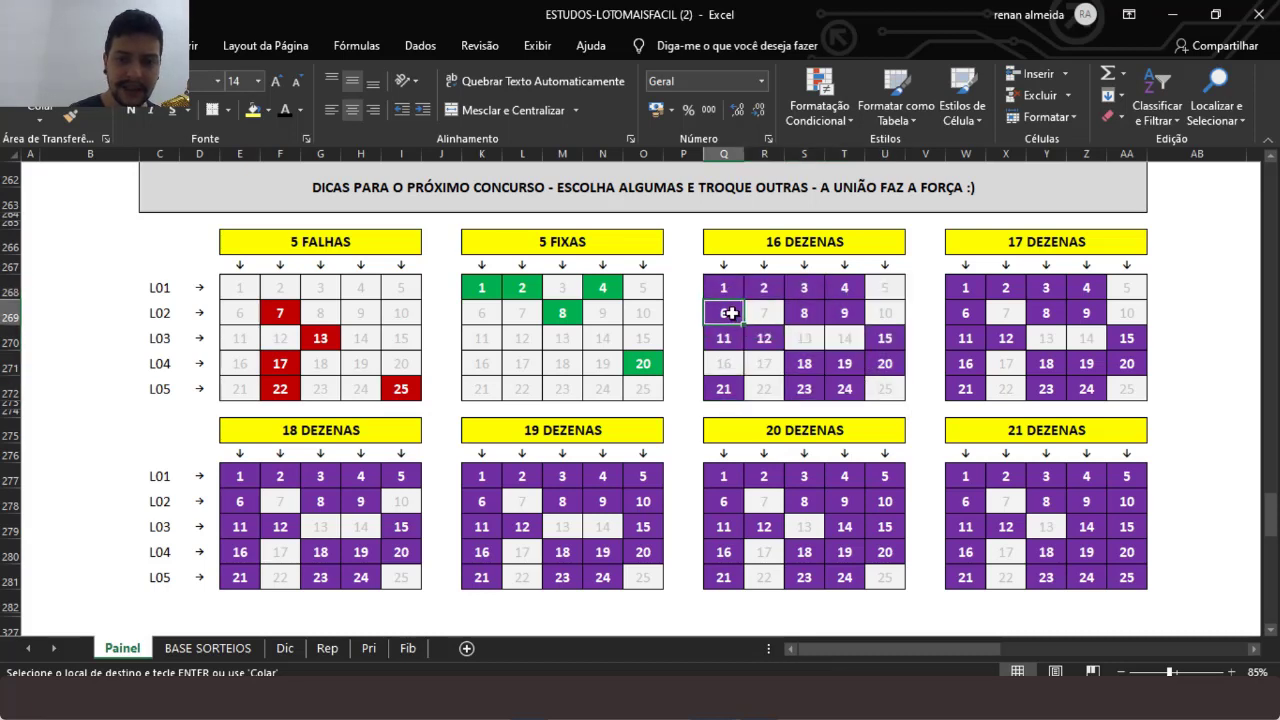
left_click(806, 313)
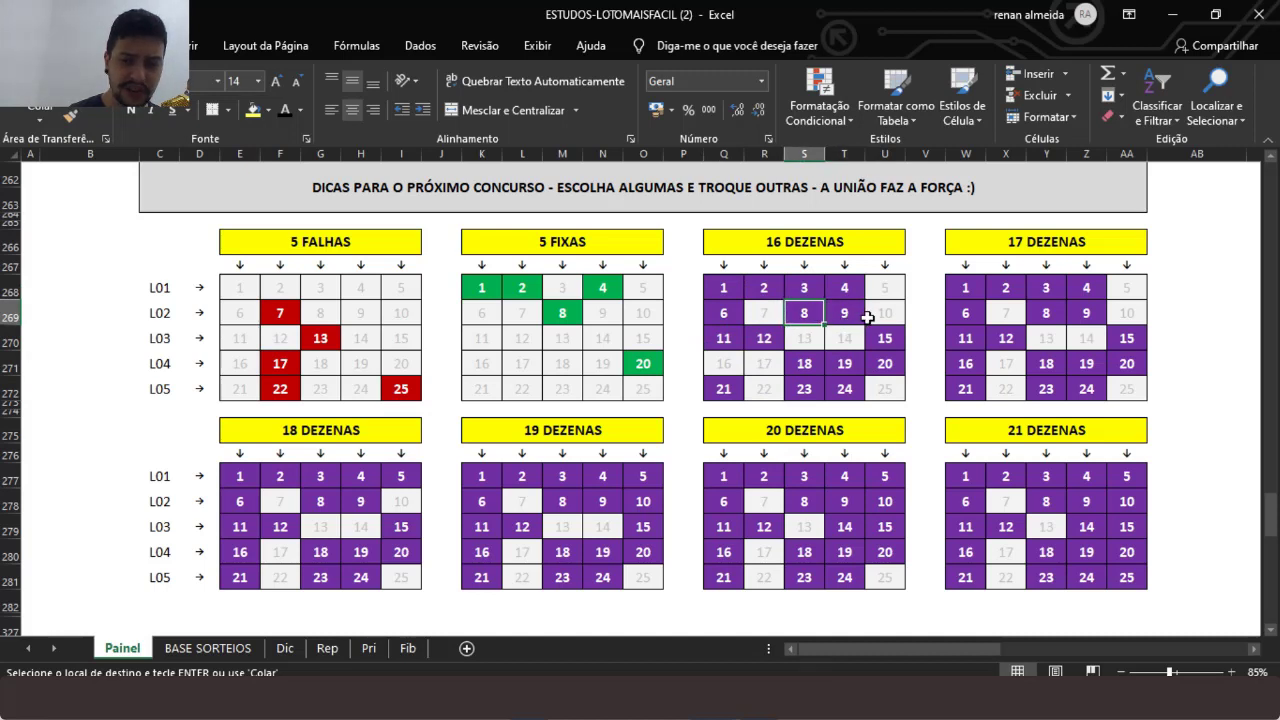
left_click(774, 316)
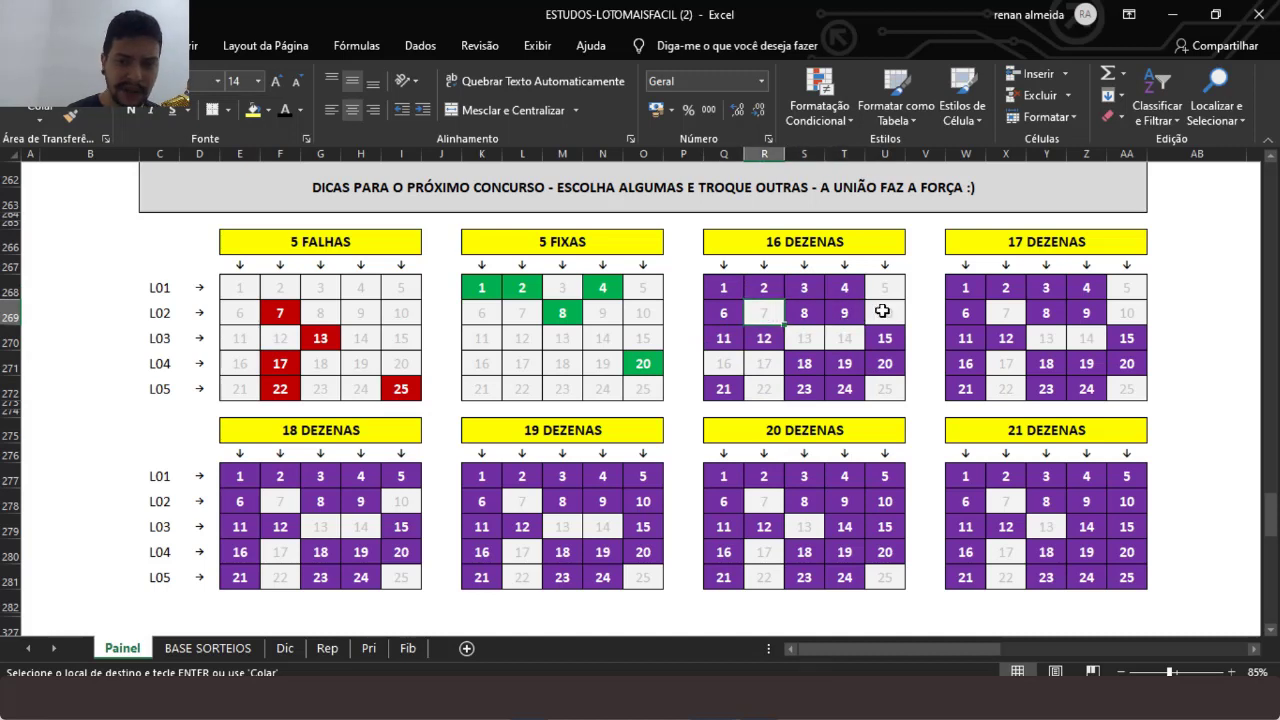
left_click(889, 295)
left_click(890, 313)
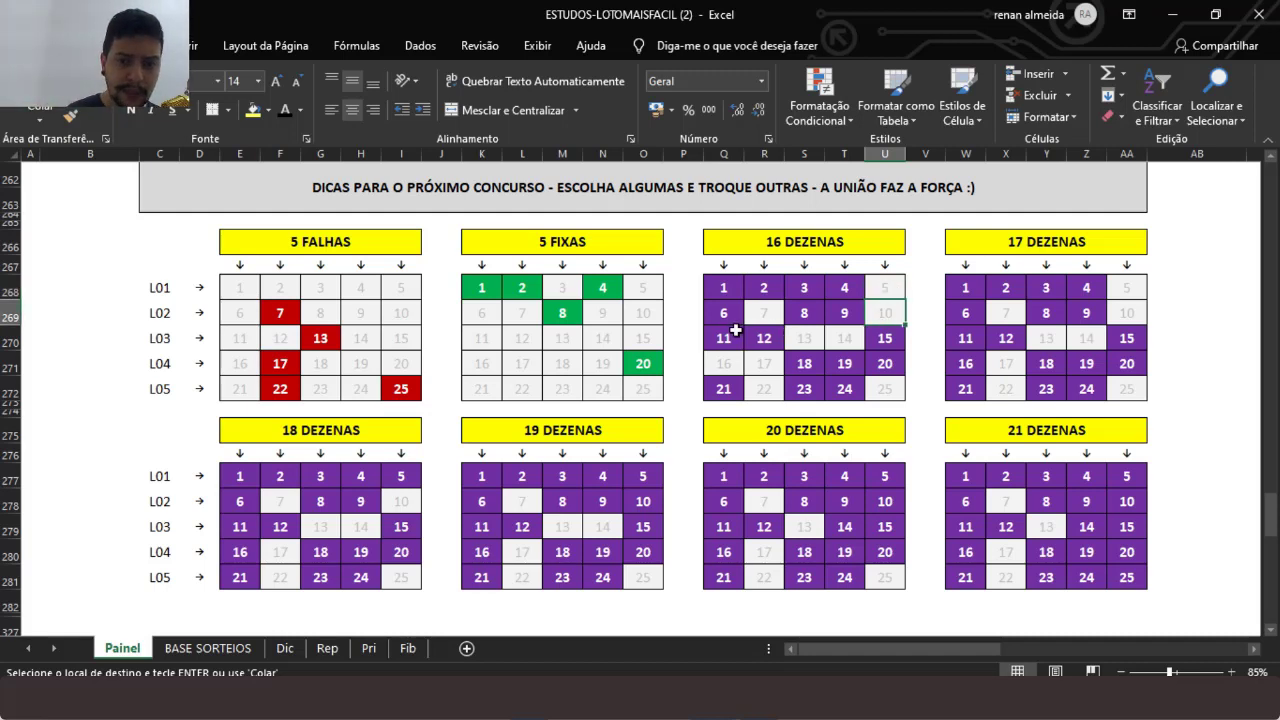
left_click(728, 339)
left_click(764, 339)
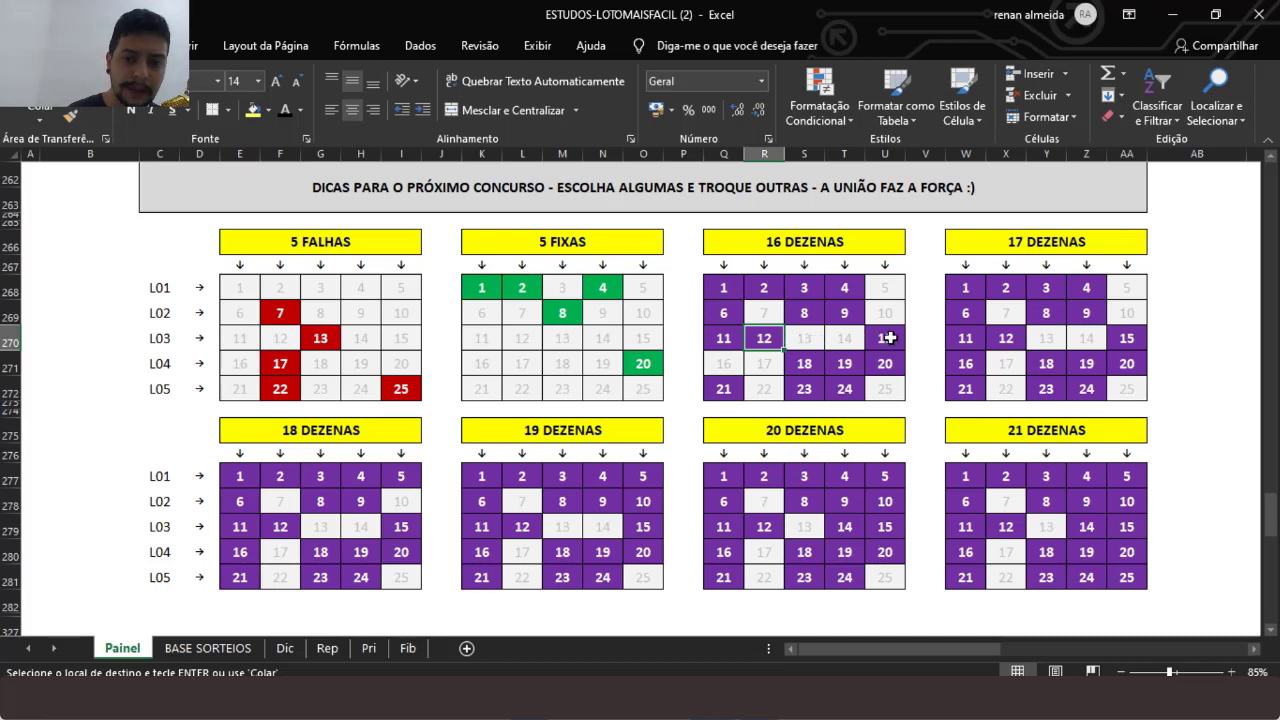
left_click(815, 366)
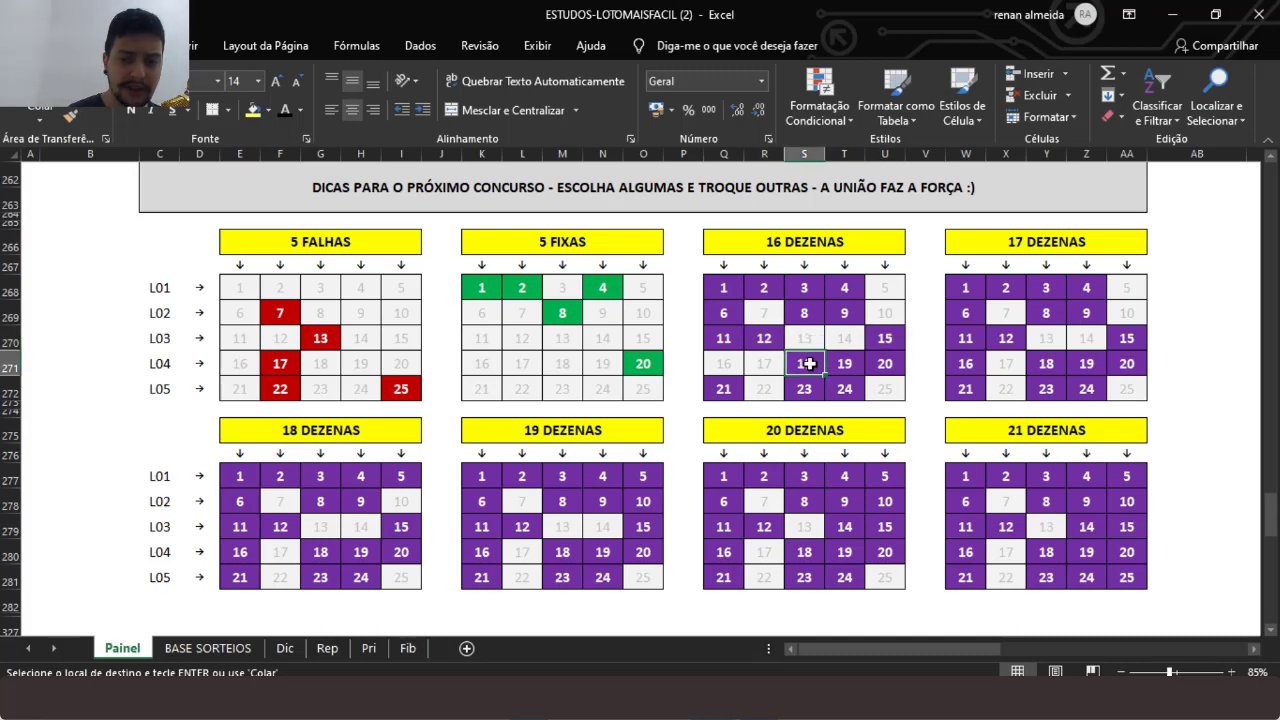
left_click(853, 366)
left_click(884, 364)
left_click(728, 388)
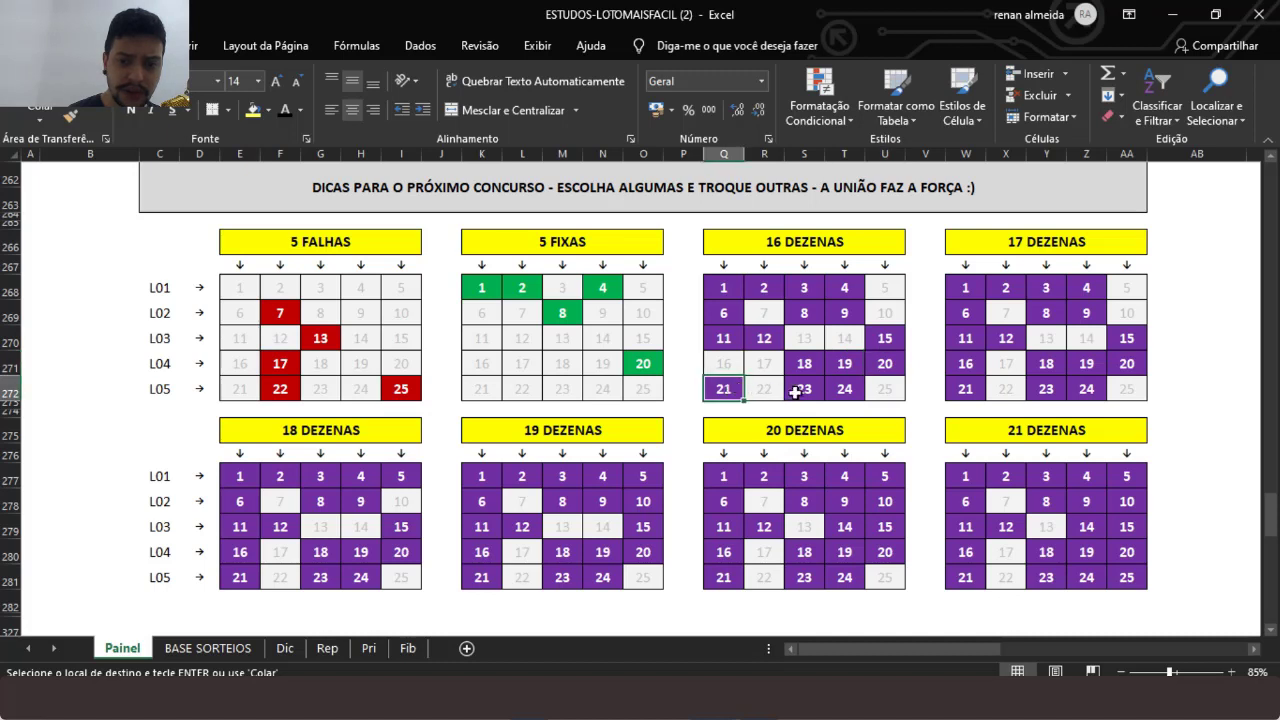
left_click(815, 390)
left_click(838, 390)
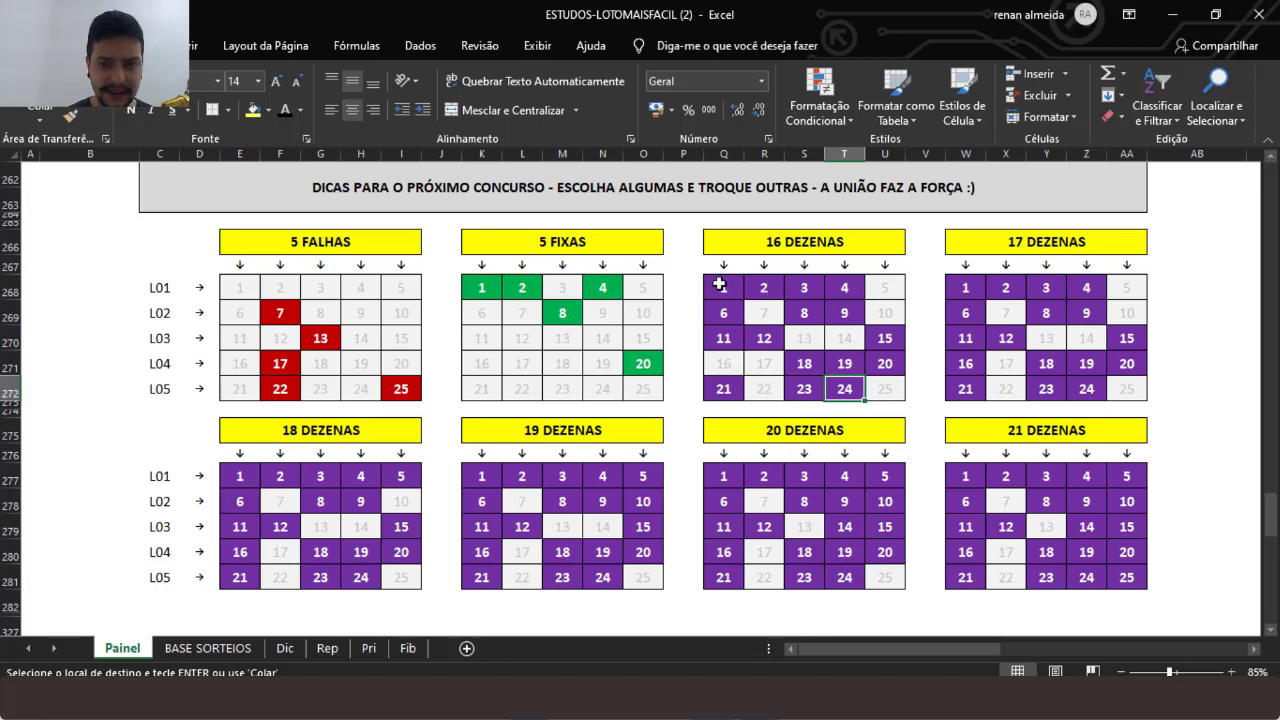
- Examine how the chosen numbers are distributed in the 16 DEZENAS grid, line by line from L01 to L05
left_click_drag(724, 287, 885, 387)
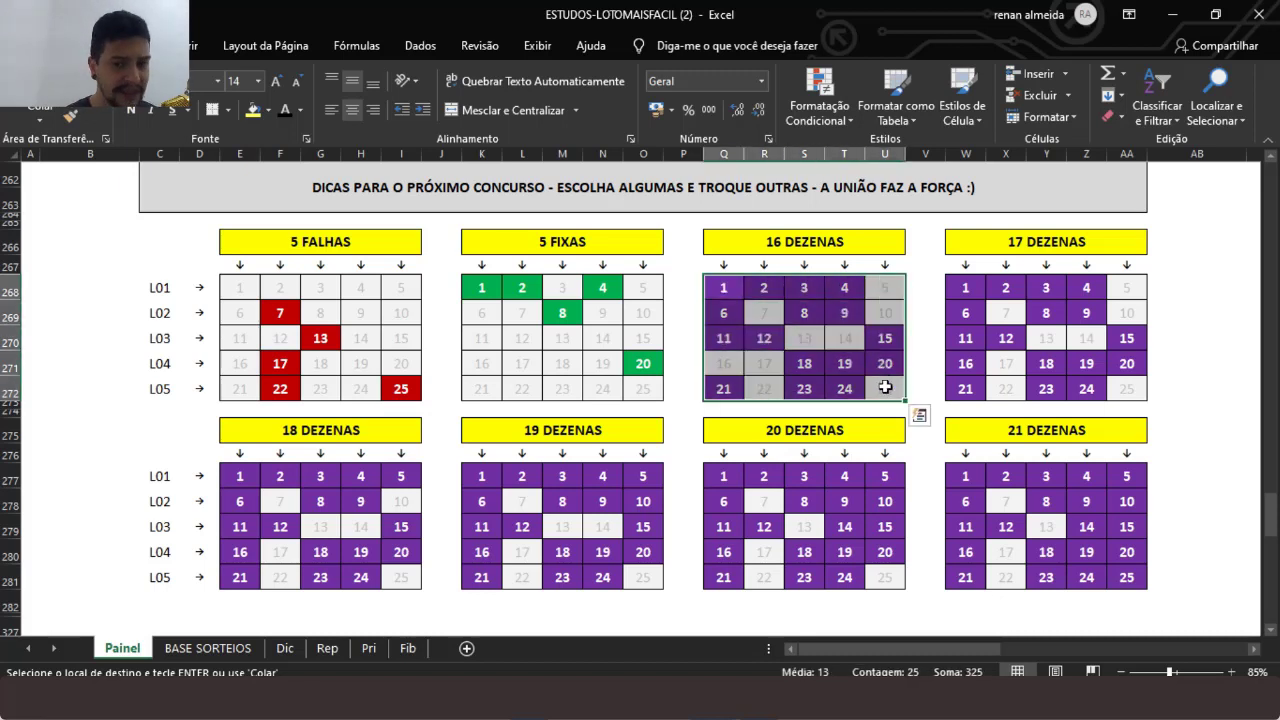
left_click_drag(728, 293, 886, 287)
key("ctrl+v")
left_click(730, 313)
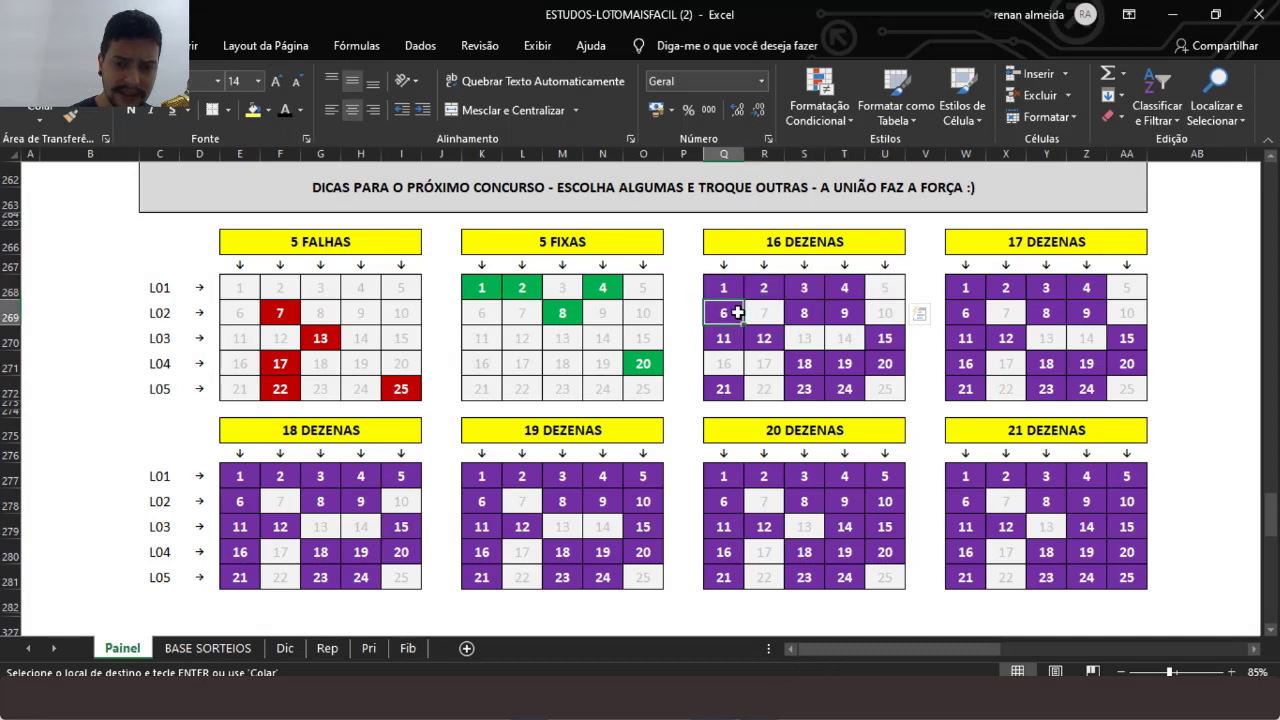
left_click_drag(737, 313, 885, 314)
key("ctrl+v")
left_click_drag(718, 338, 884, 339)
key("ctrl+v")
left_click(759, 368)
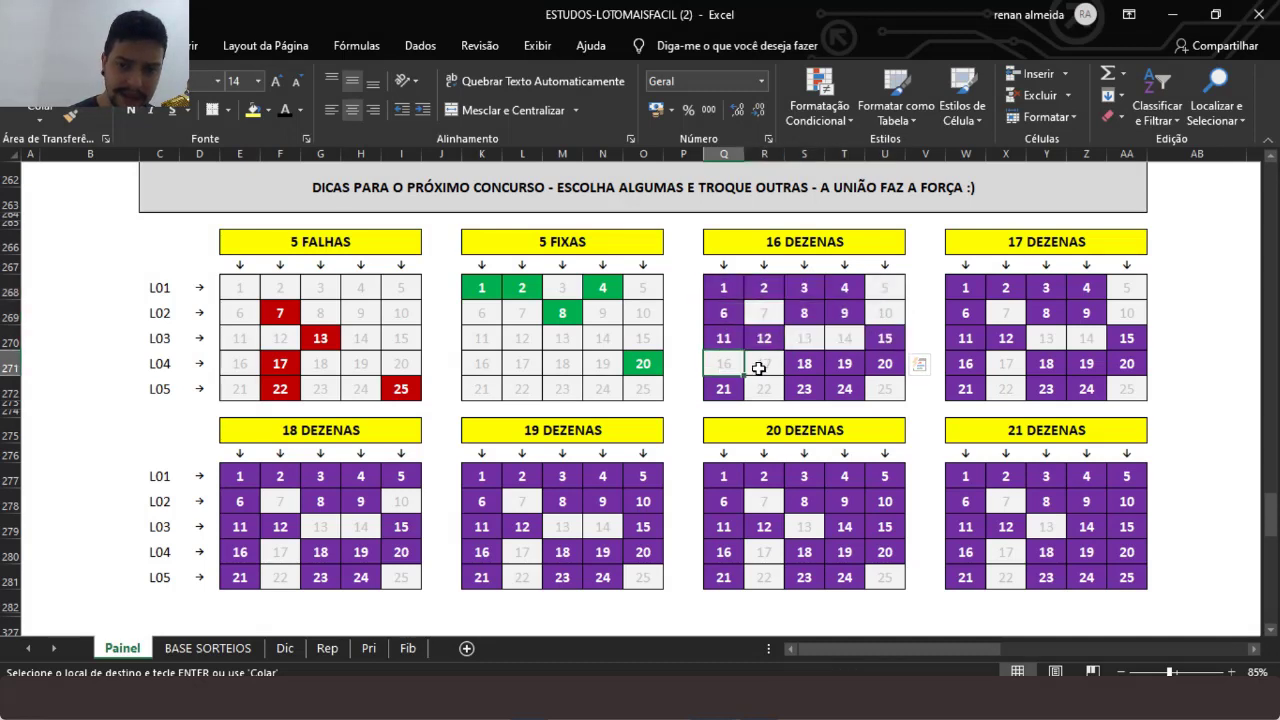
left_click_drag(759, 368, 891, 368)
key("ctrl+v")
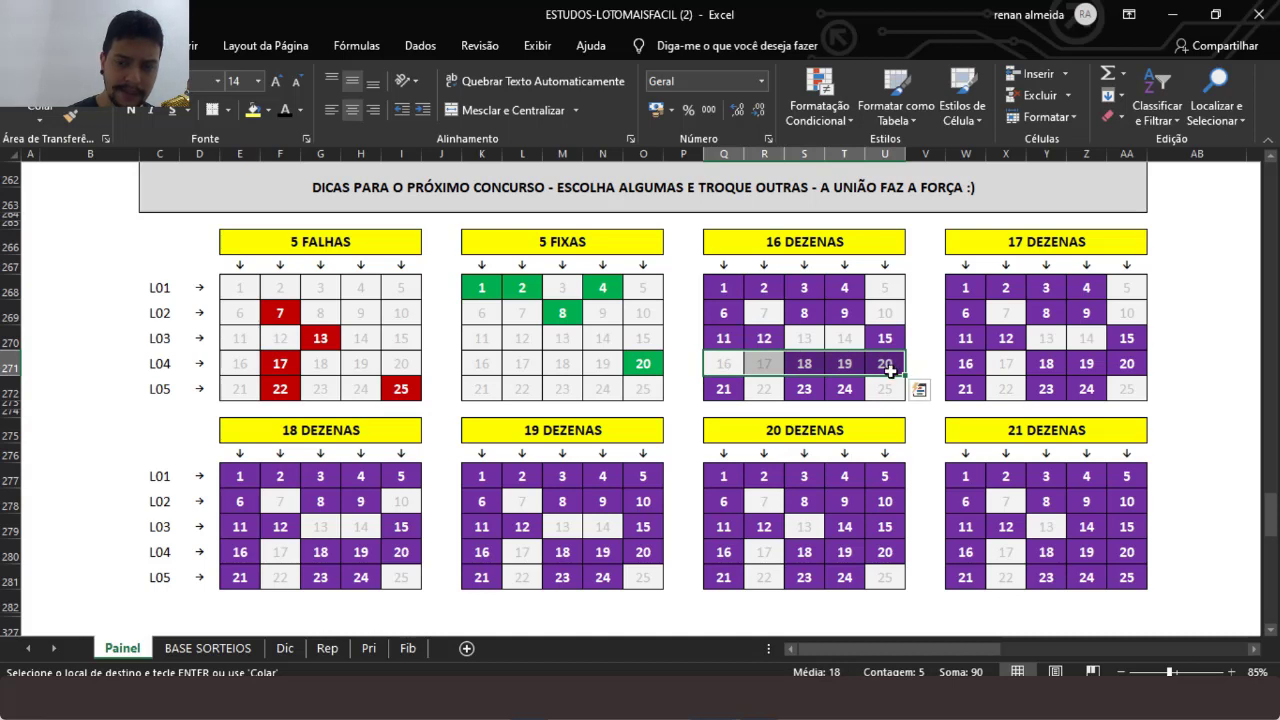
left_click_drag(728, 389, 886, 391)
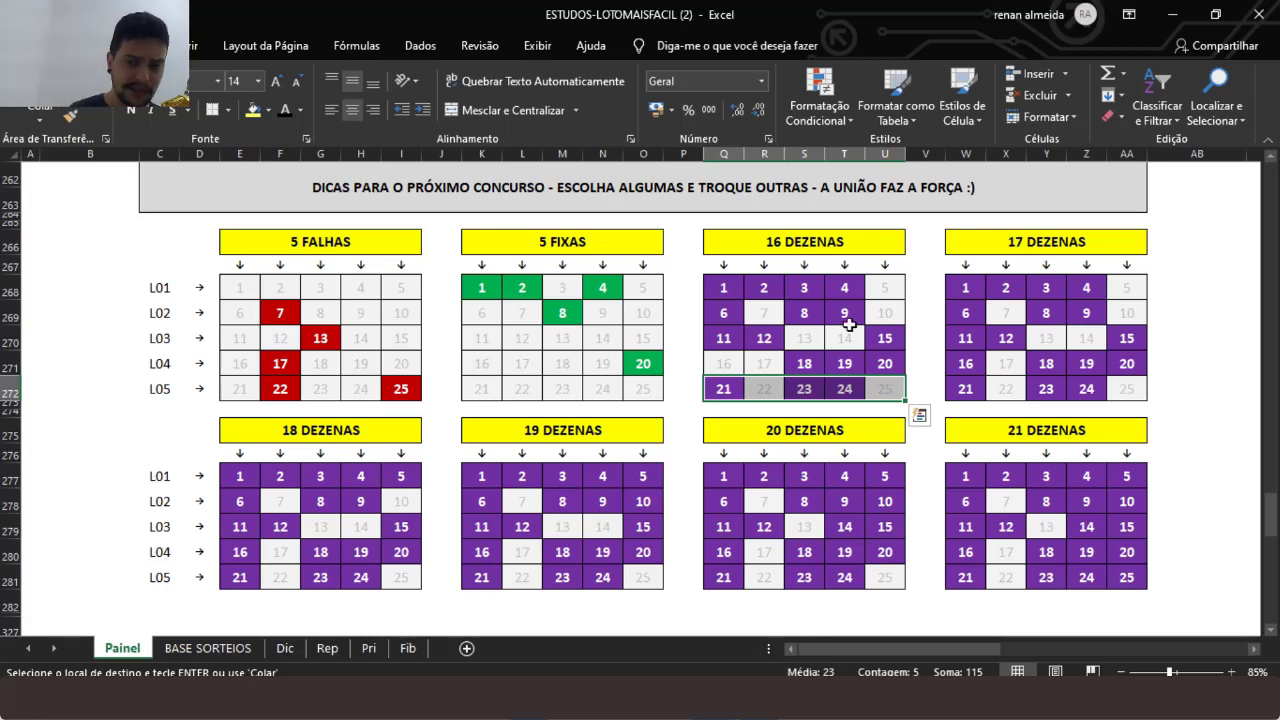
- Examine the columns of the 16 DEZENAS grid, including the left-out 5 and 10, and the complete grid Q268:U272
left_click(886, 288)
left_click_drag(765, 285, 812, 392)
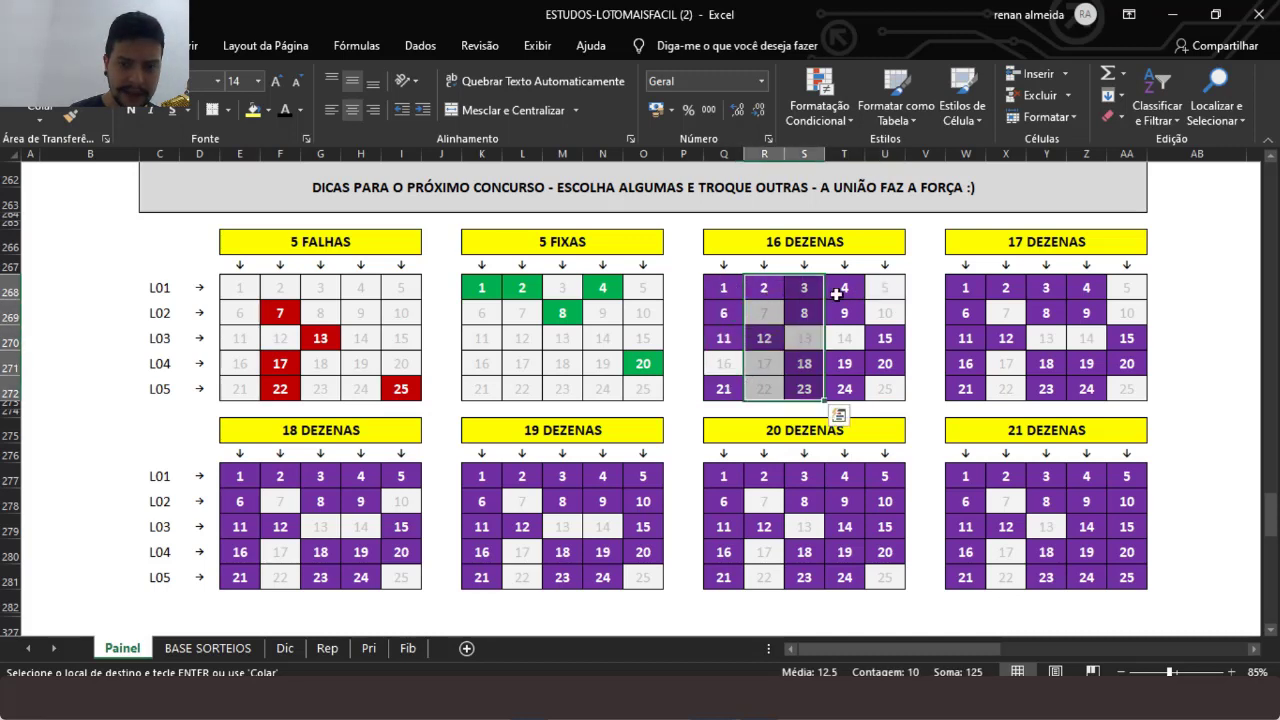
left_click_drag(840, 288, 845, 340)
left_click(887, 311)
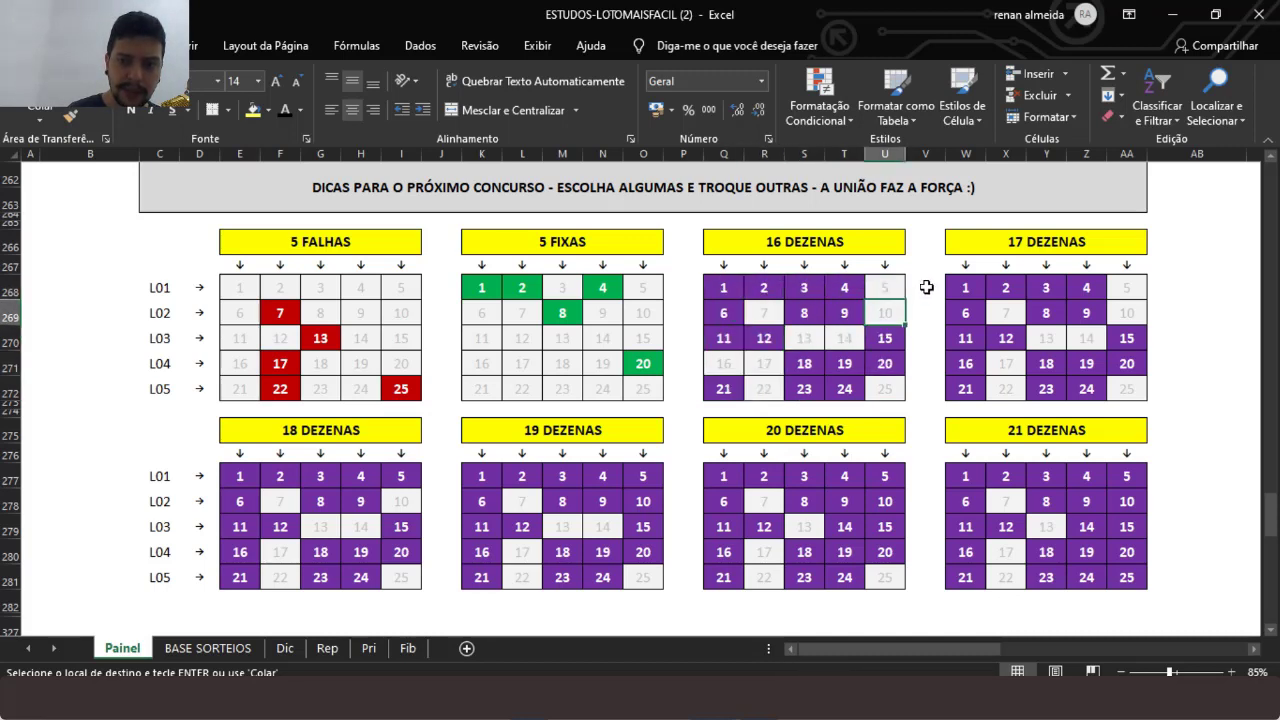
left_click(926, 287)
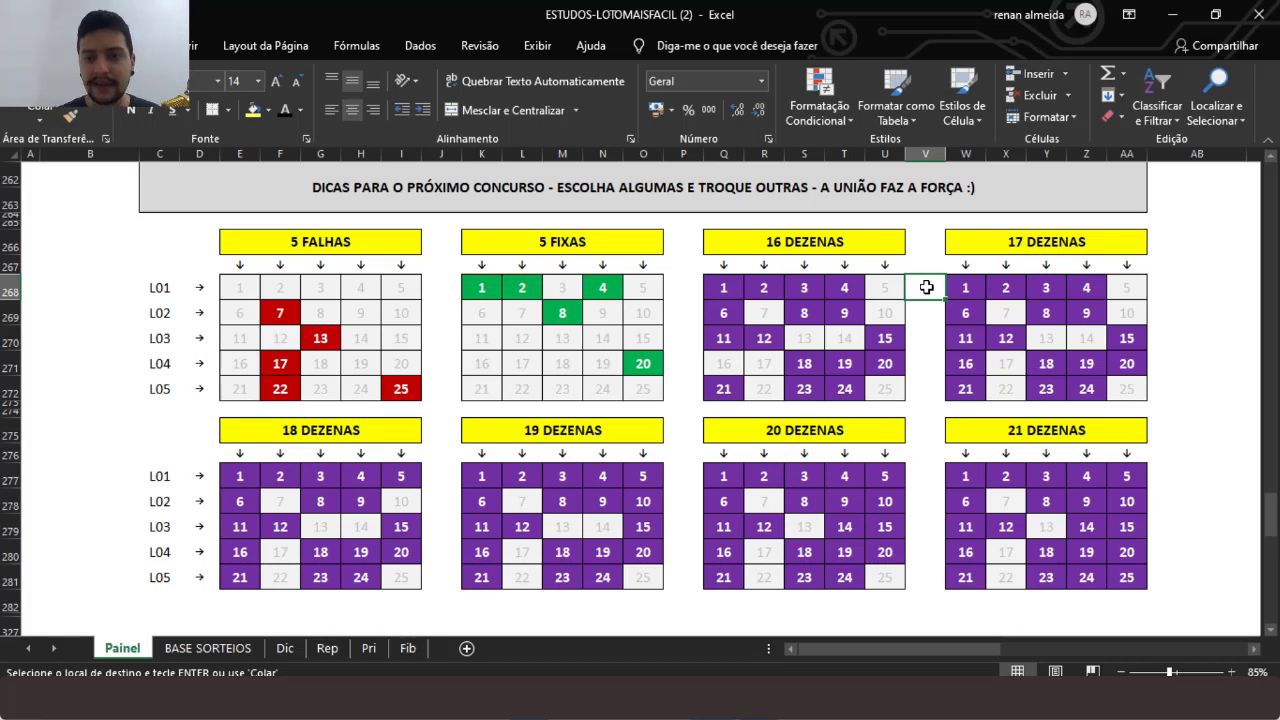
left_click(718, 287)
left_click_drag(766, 288, 885, 389)
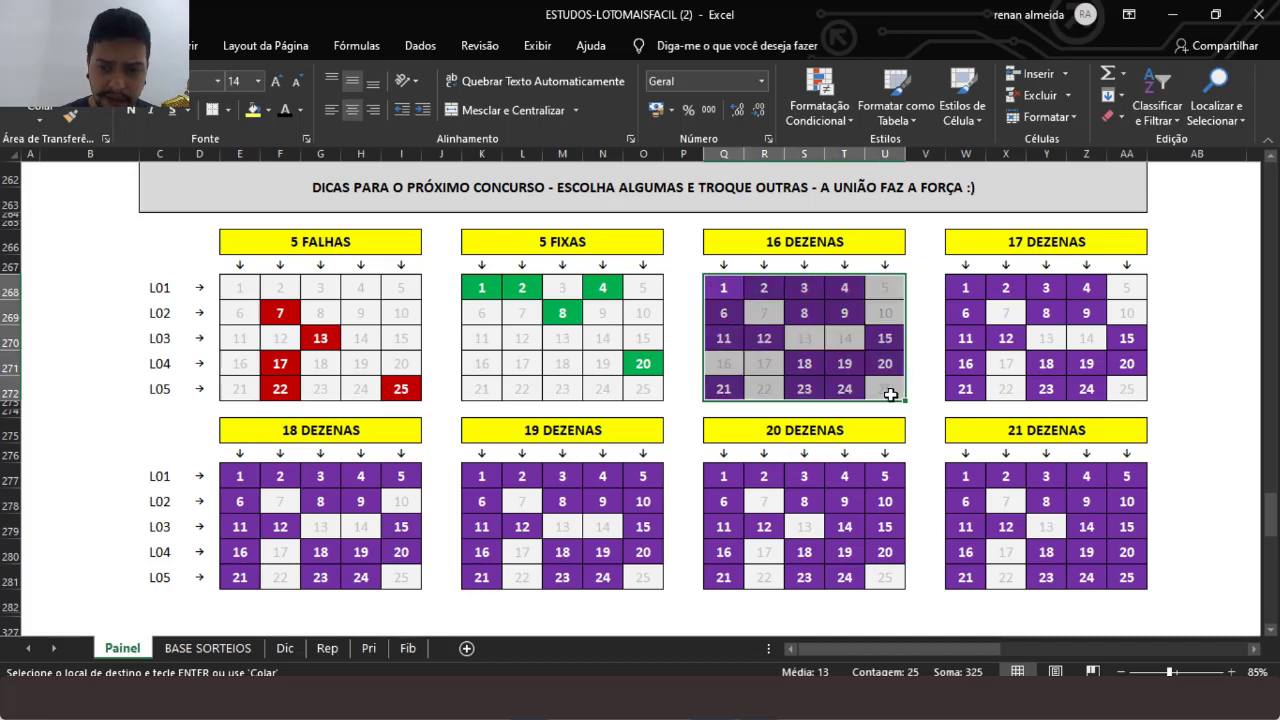
key("ctrl+v")
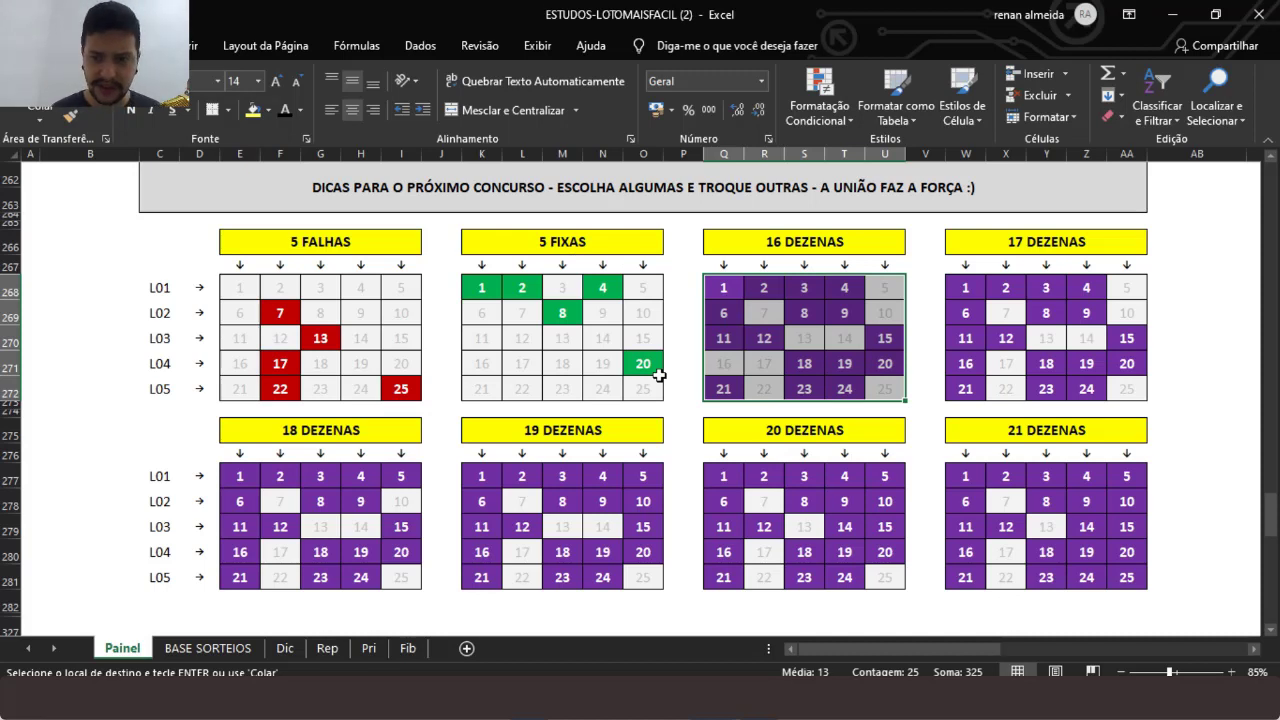
- Review the 17 DEZENAS and 21 DEZENAS grids in the tips for the next contest
left_click_drag(965, 287, 1125, 388)
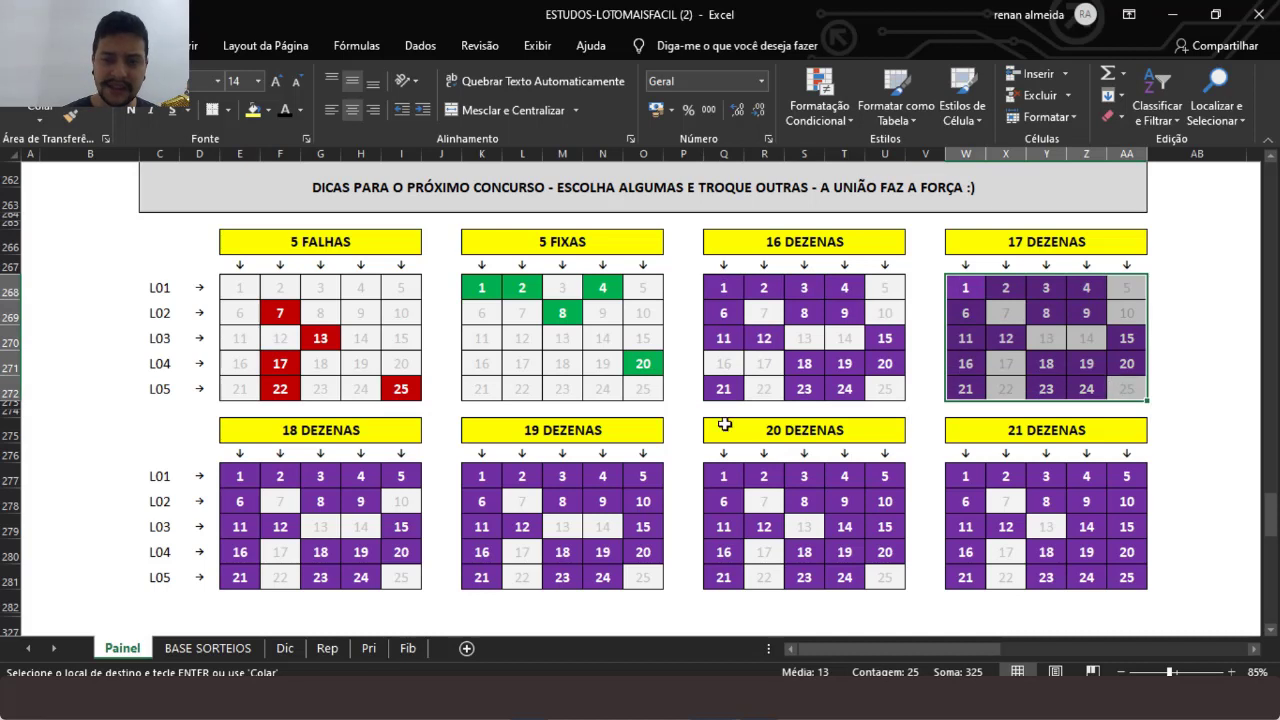
key("ctrl+v")
left_click_drag(965, 476, 1136, 597)
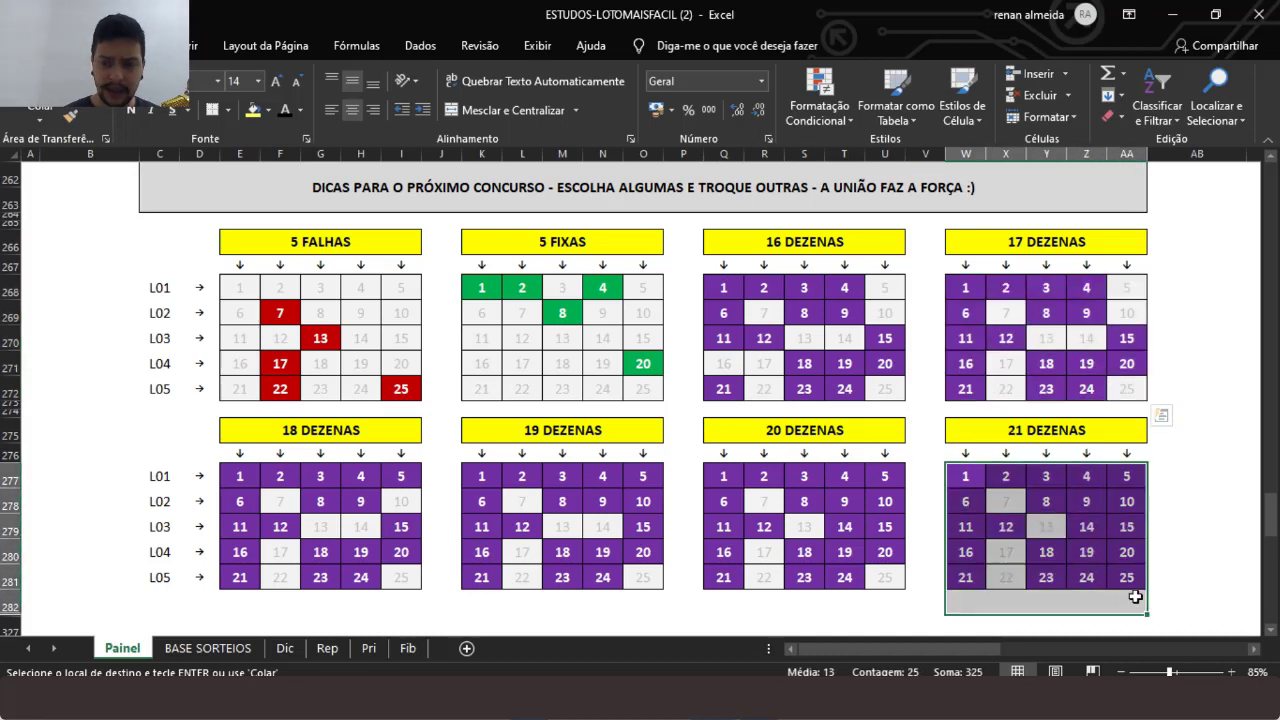
left_click(1179, 501)
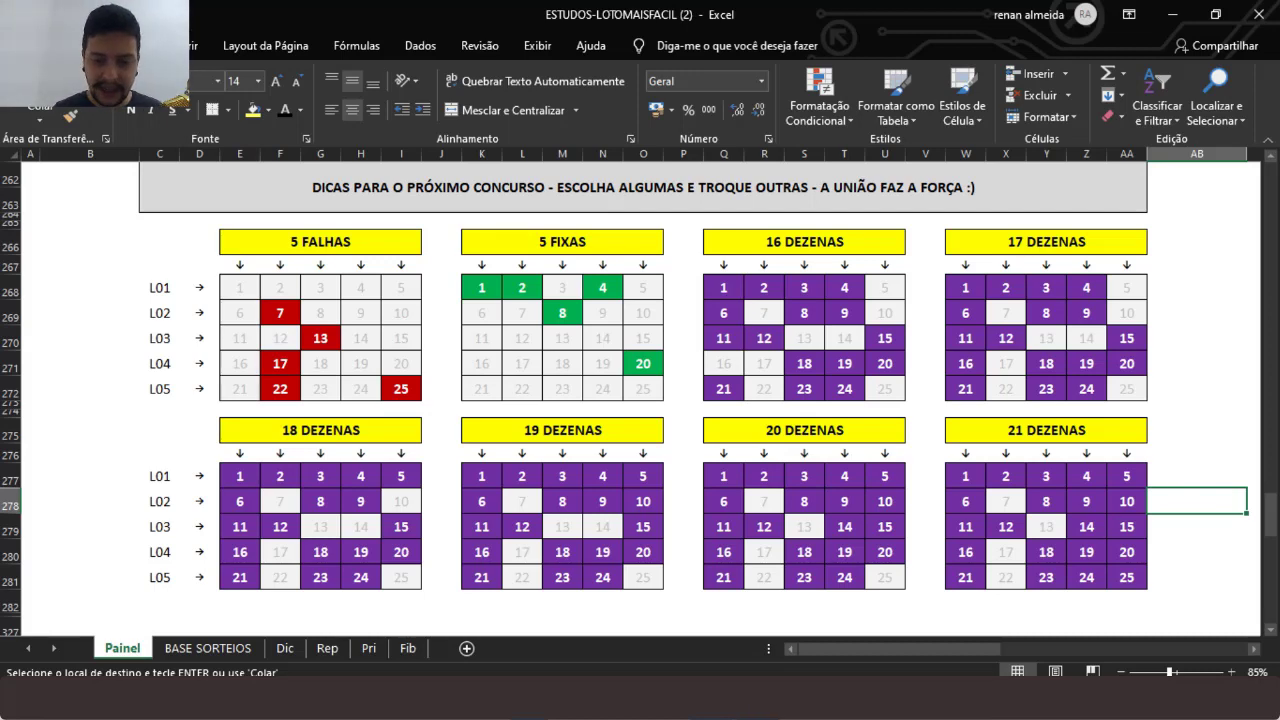
key("alt+Tab")
left_click(617, 173)
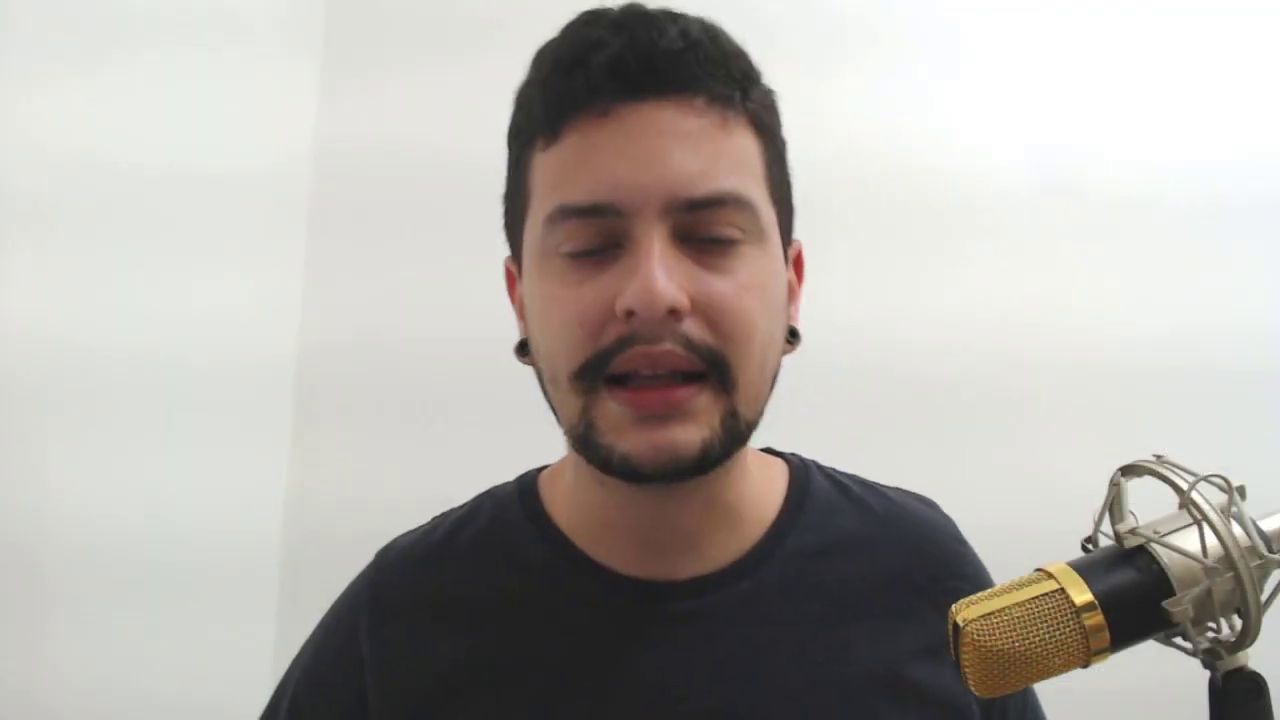